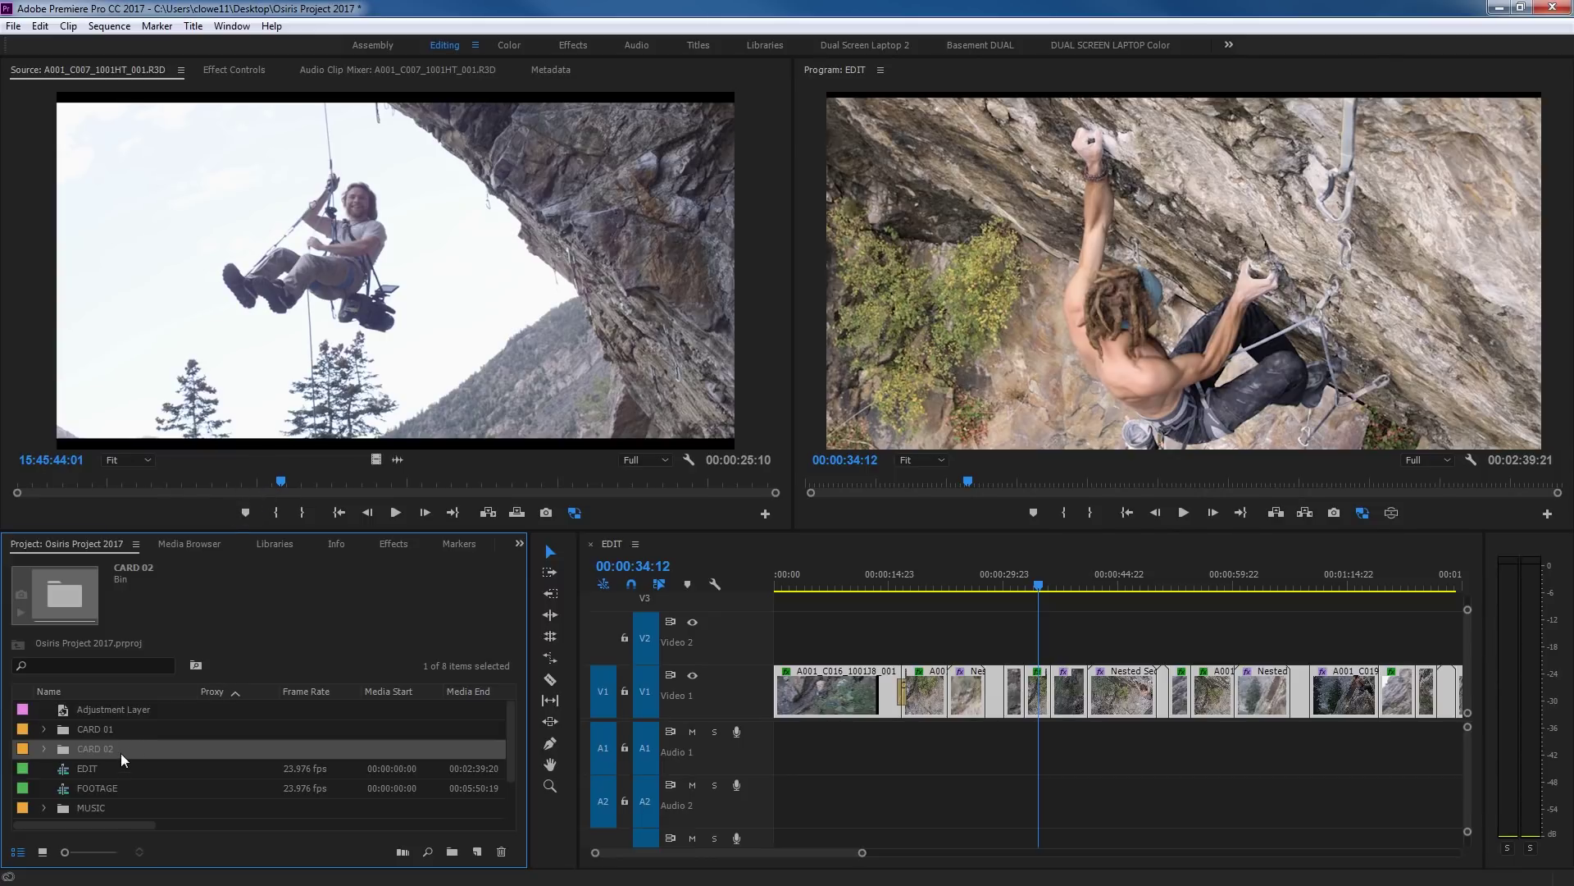
# - Show the CARD 02 bin as enlarged thumbnails and load A001_C013_1001E1_001.R3D into the Source monitor
pyautogui.press('`')
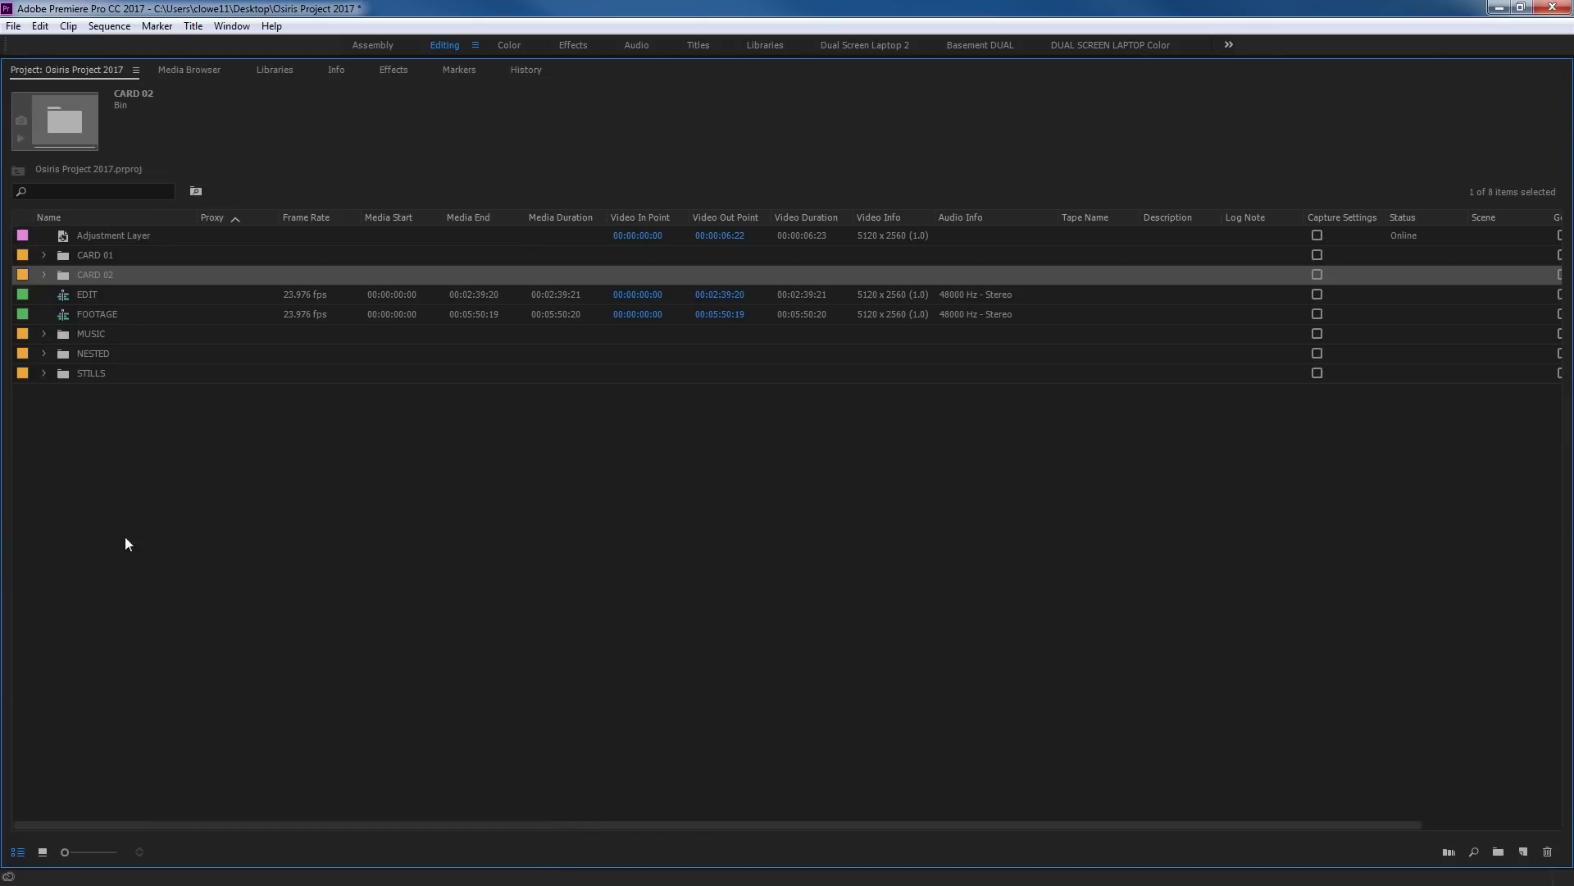
pyautogui.doubleClick(61, 277)
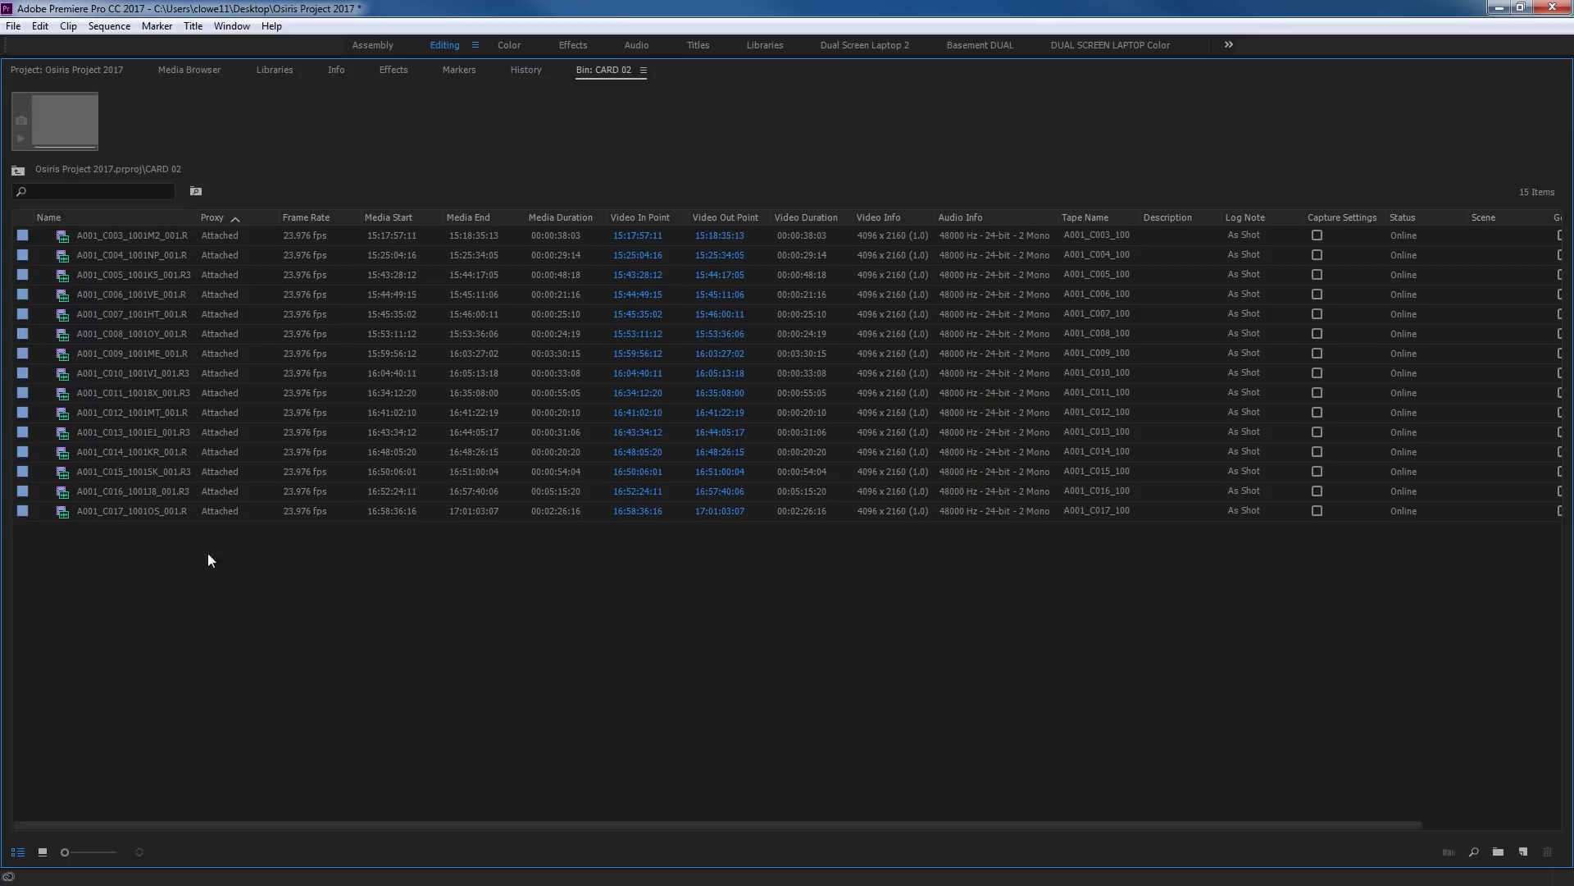
pyautogui.click(44, 852)
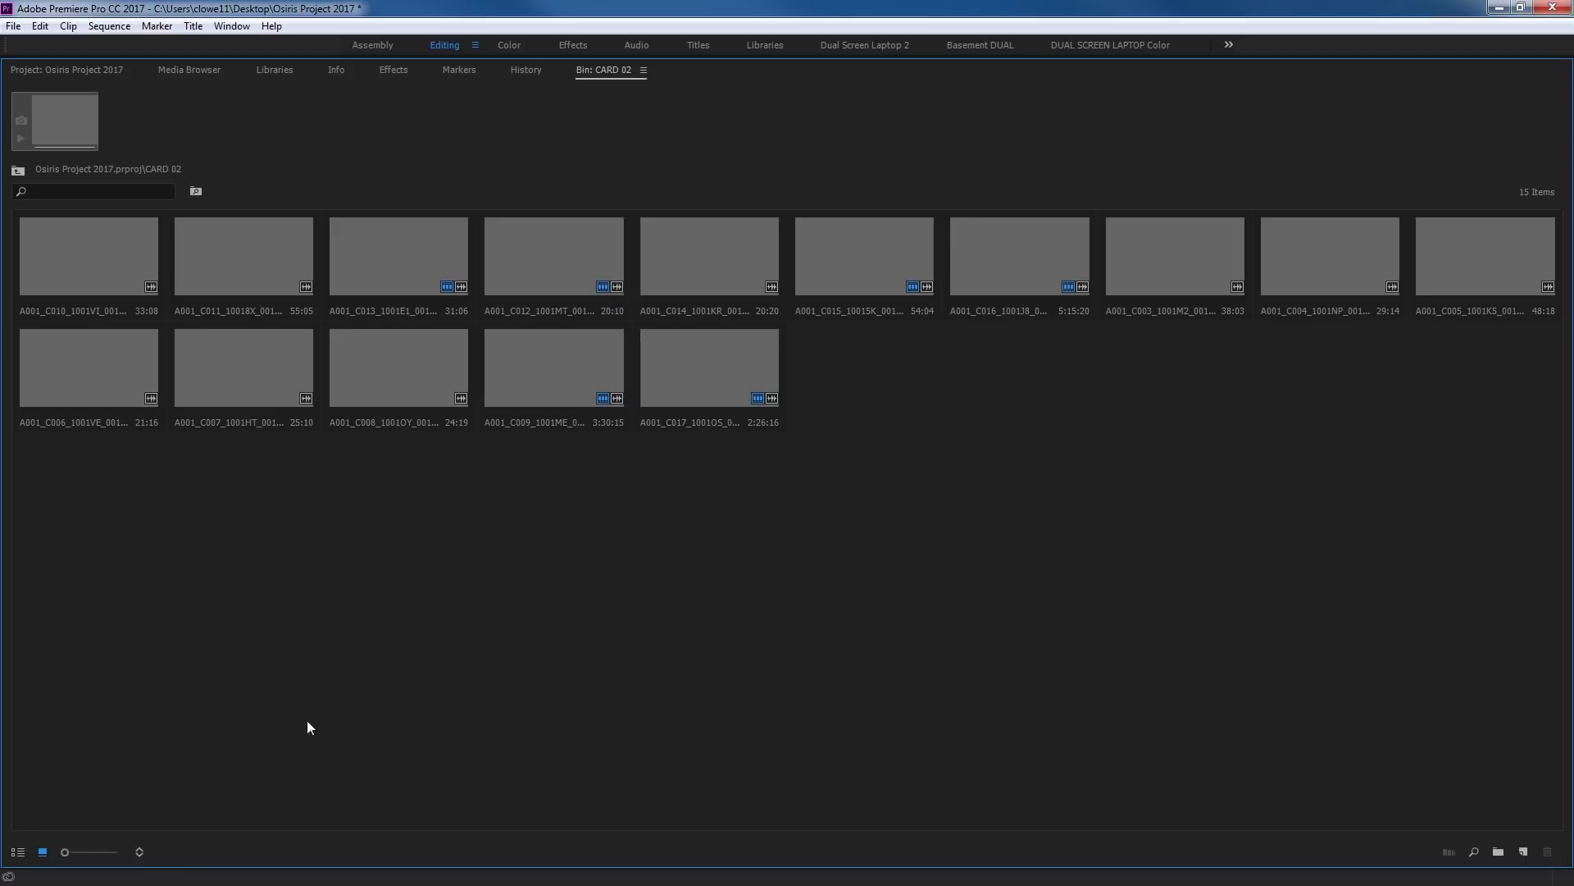
pyautogui.moveTo(74, 851); pyautogui.dragTo(85, 851)
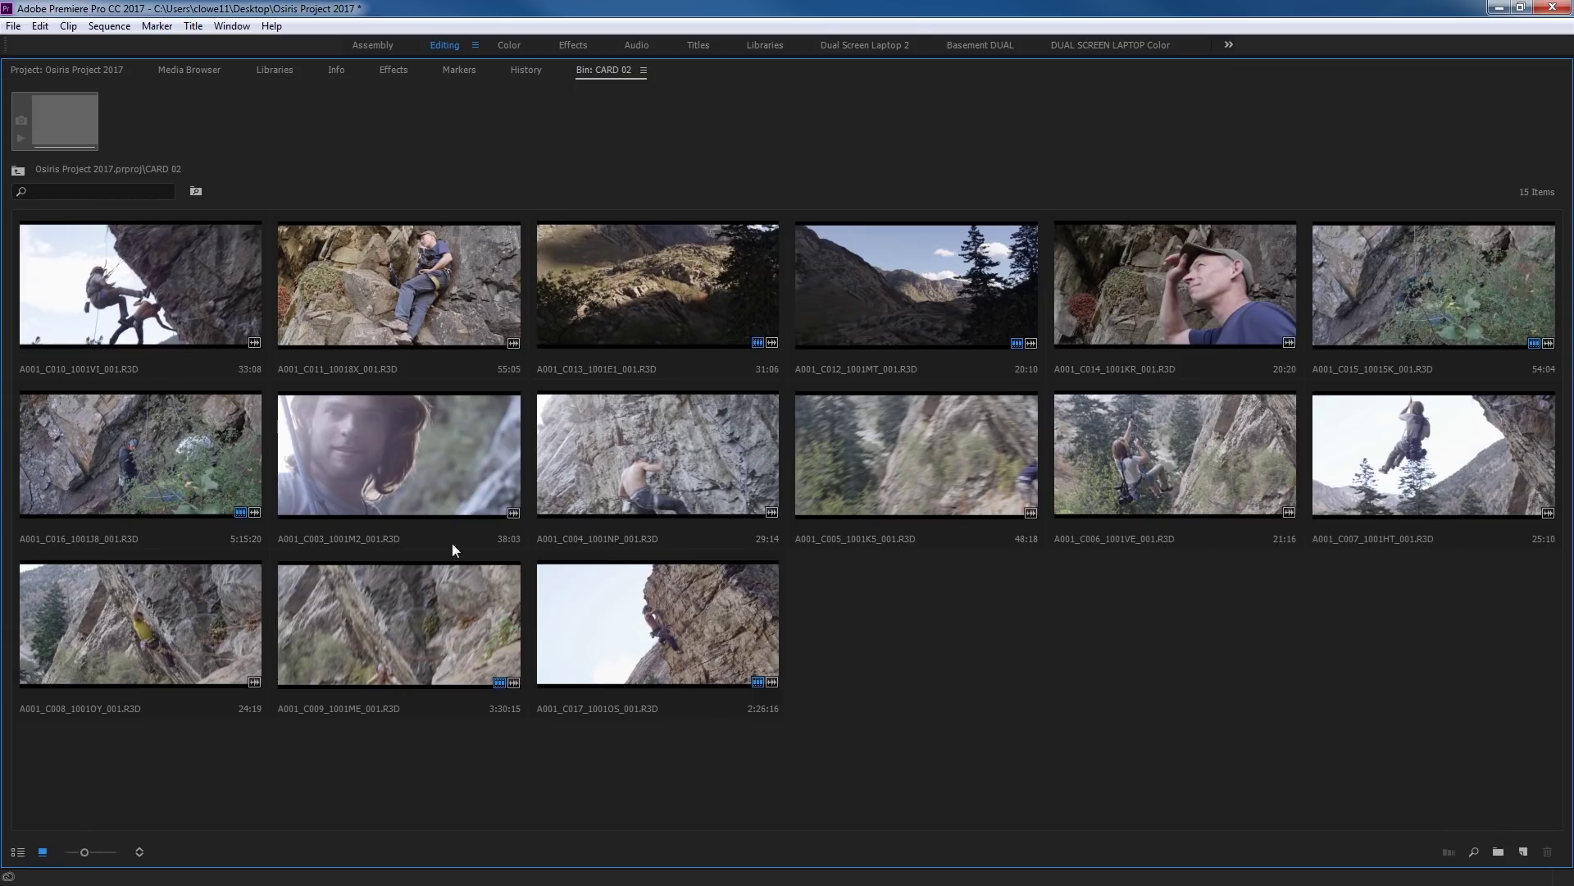
pyautogui.doubleClick(626, 308)
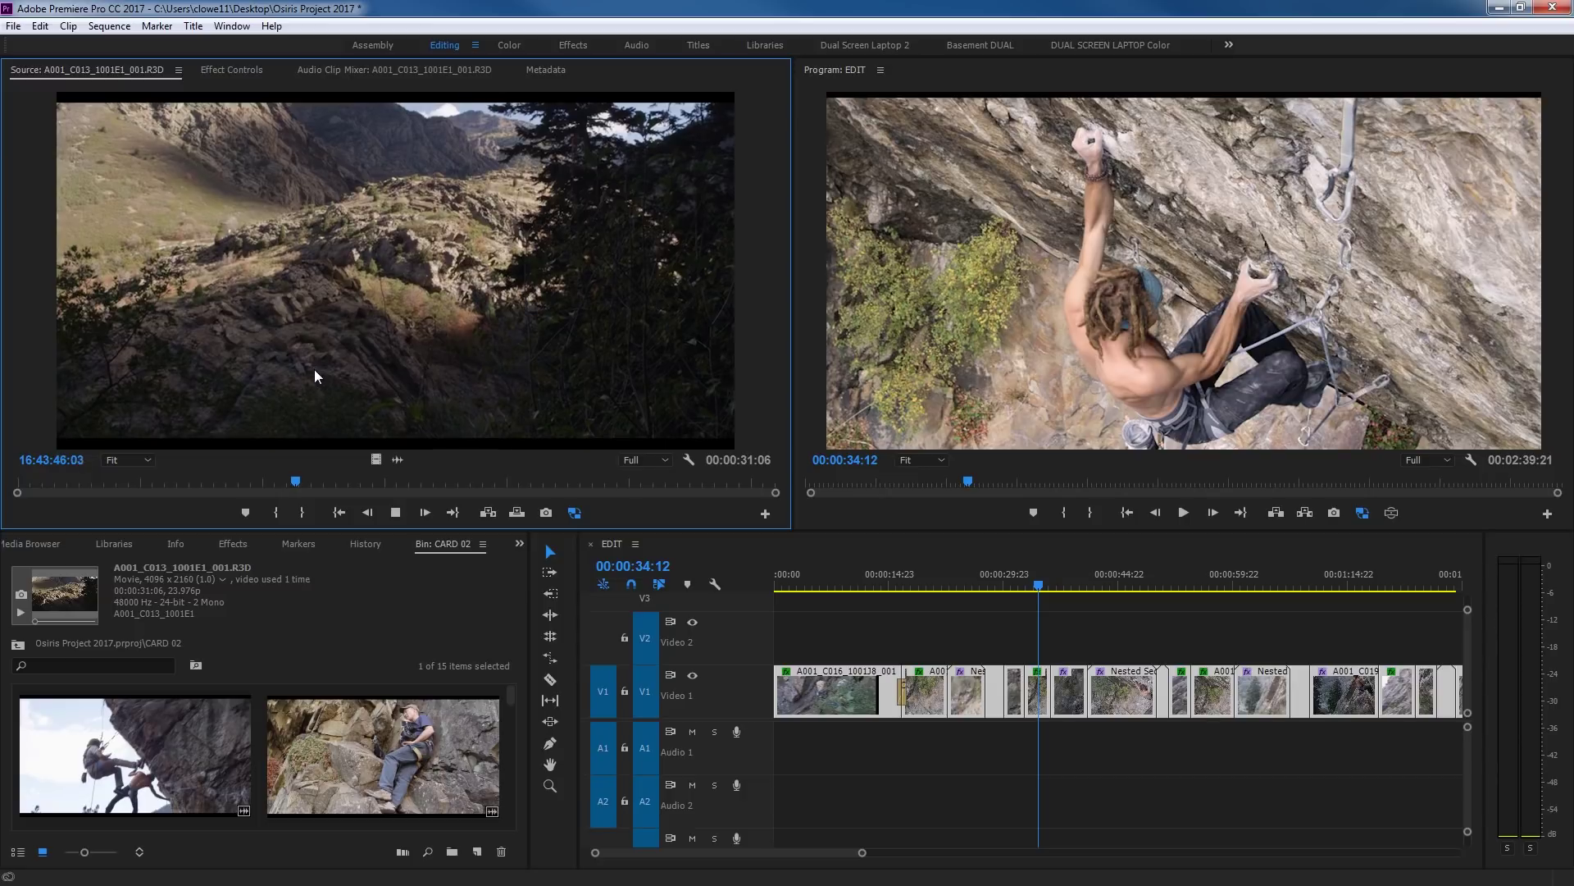
# - Play the landscape clip forward and in reverse with Space and J/K/L, stopping each time
pyautogui.press('space')
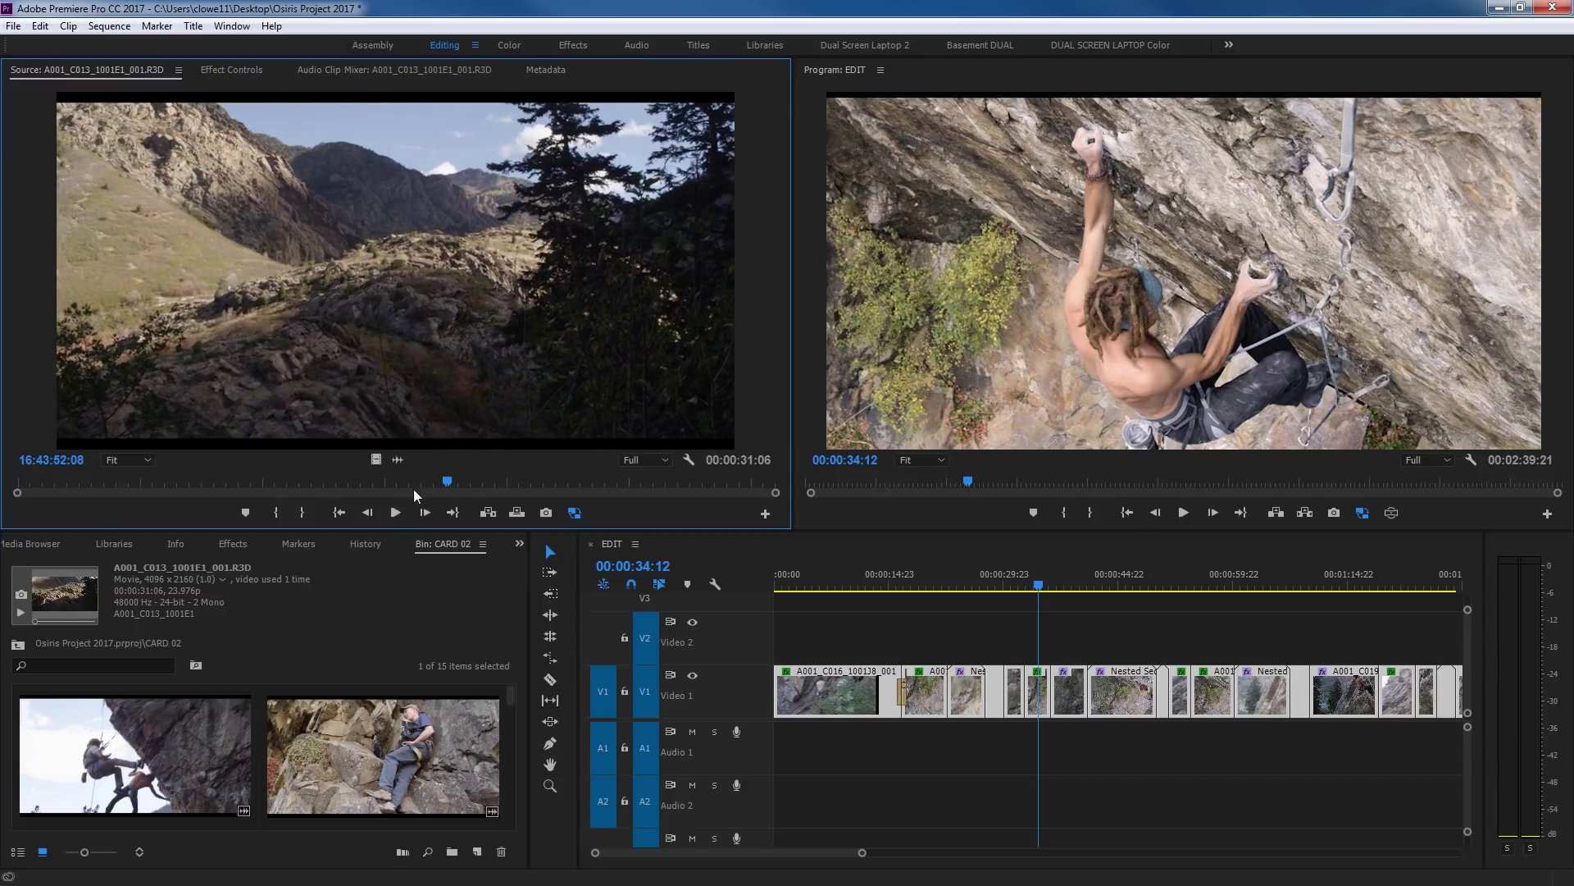
pyautogui.press('space')
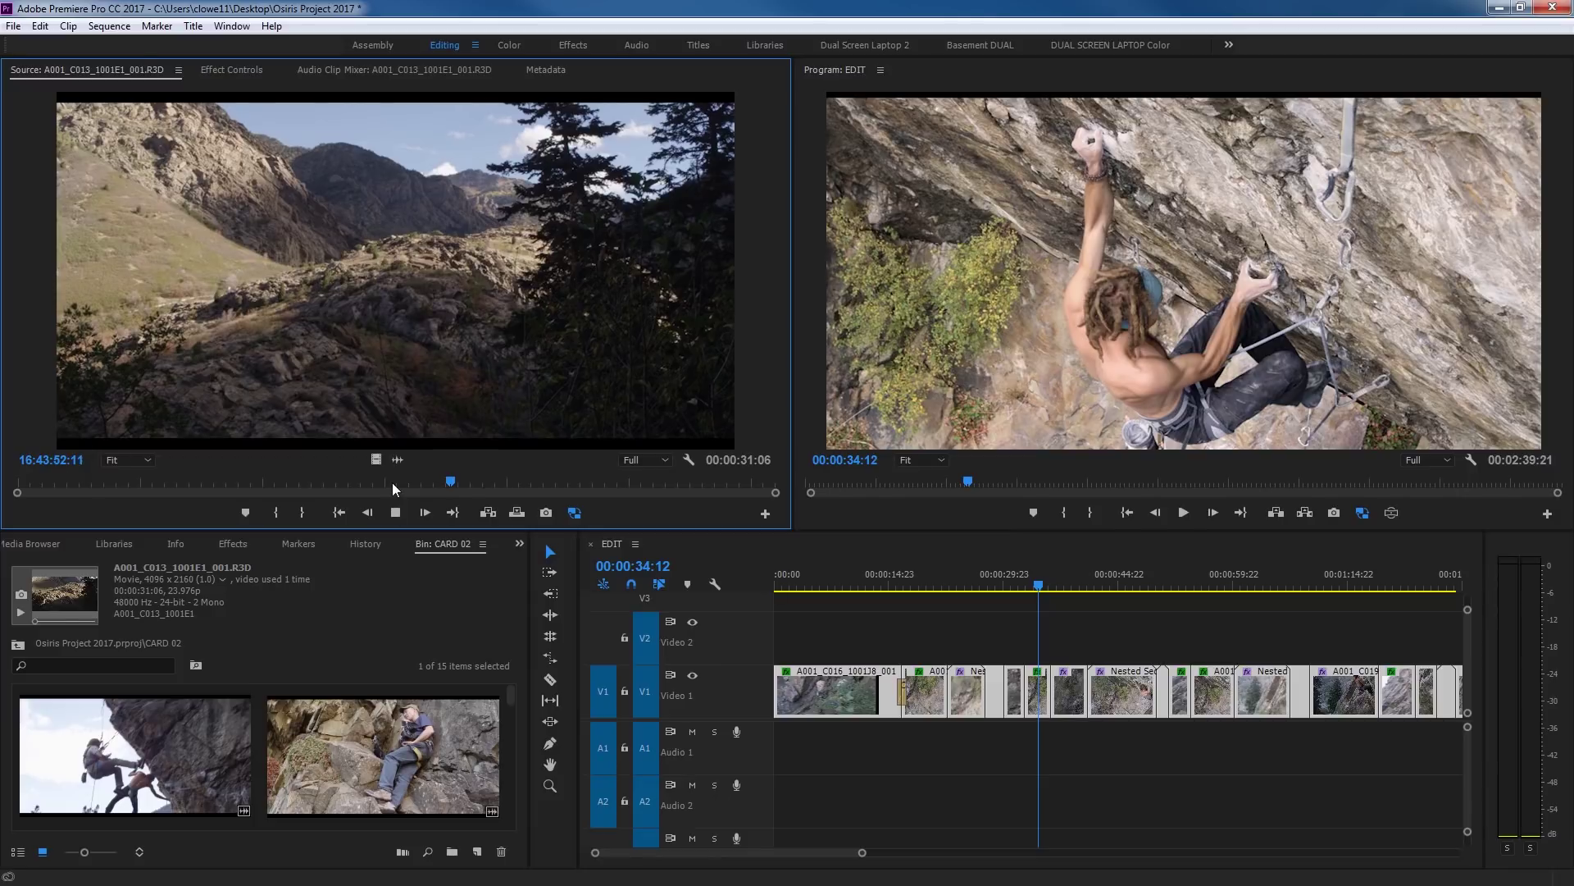
pyautogui.press('space')
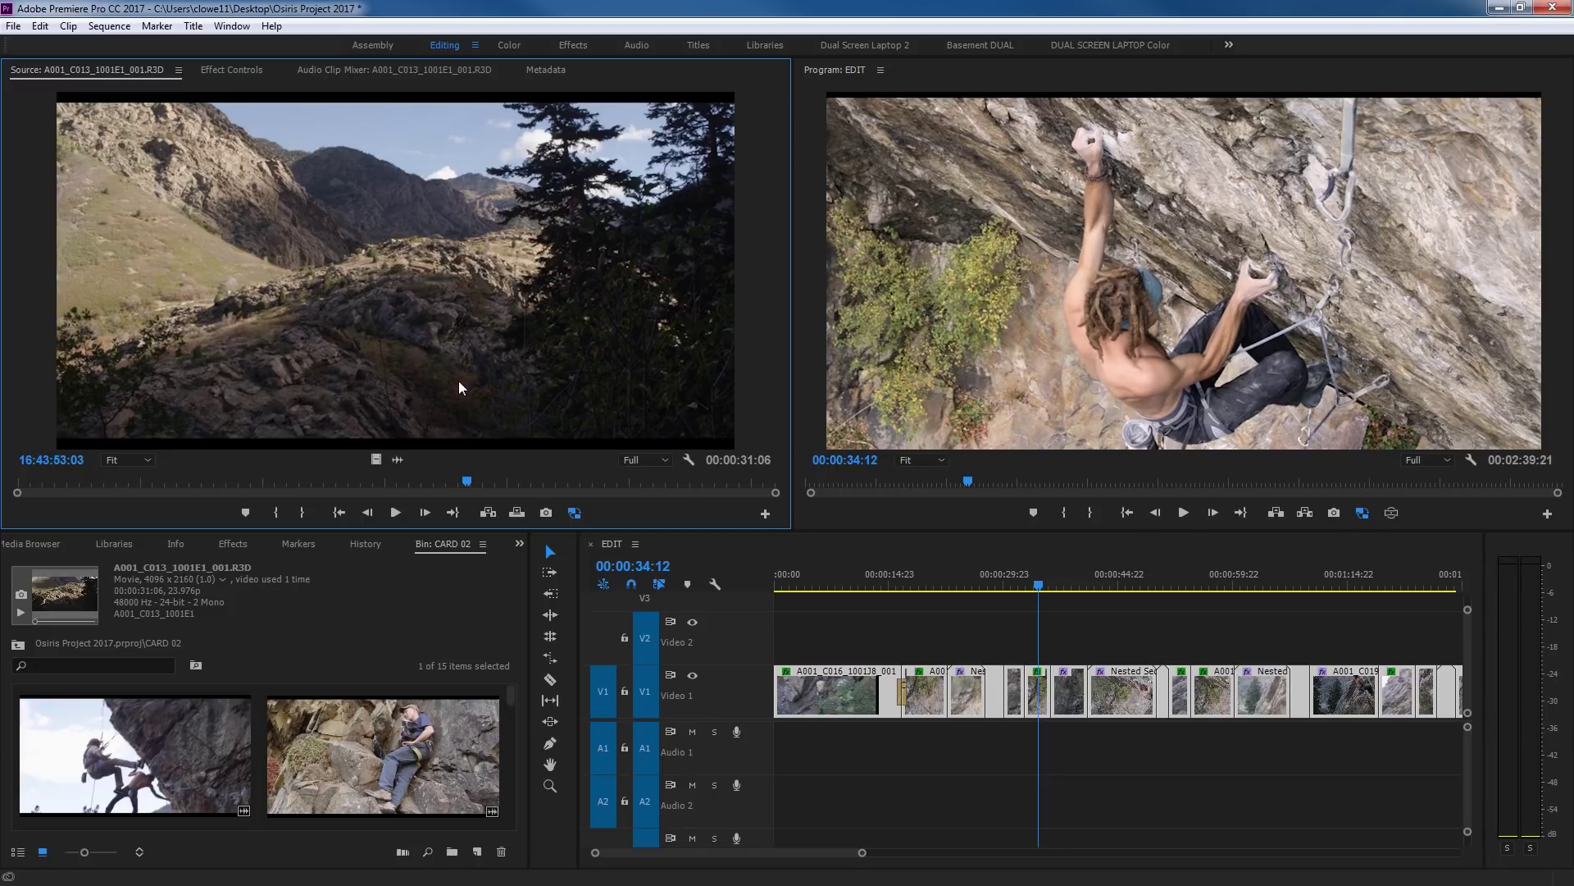
pyautogui.press('j')
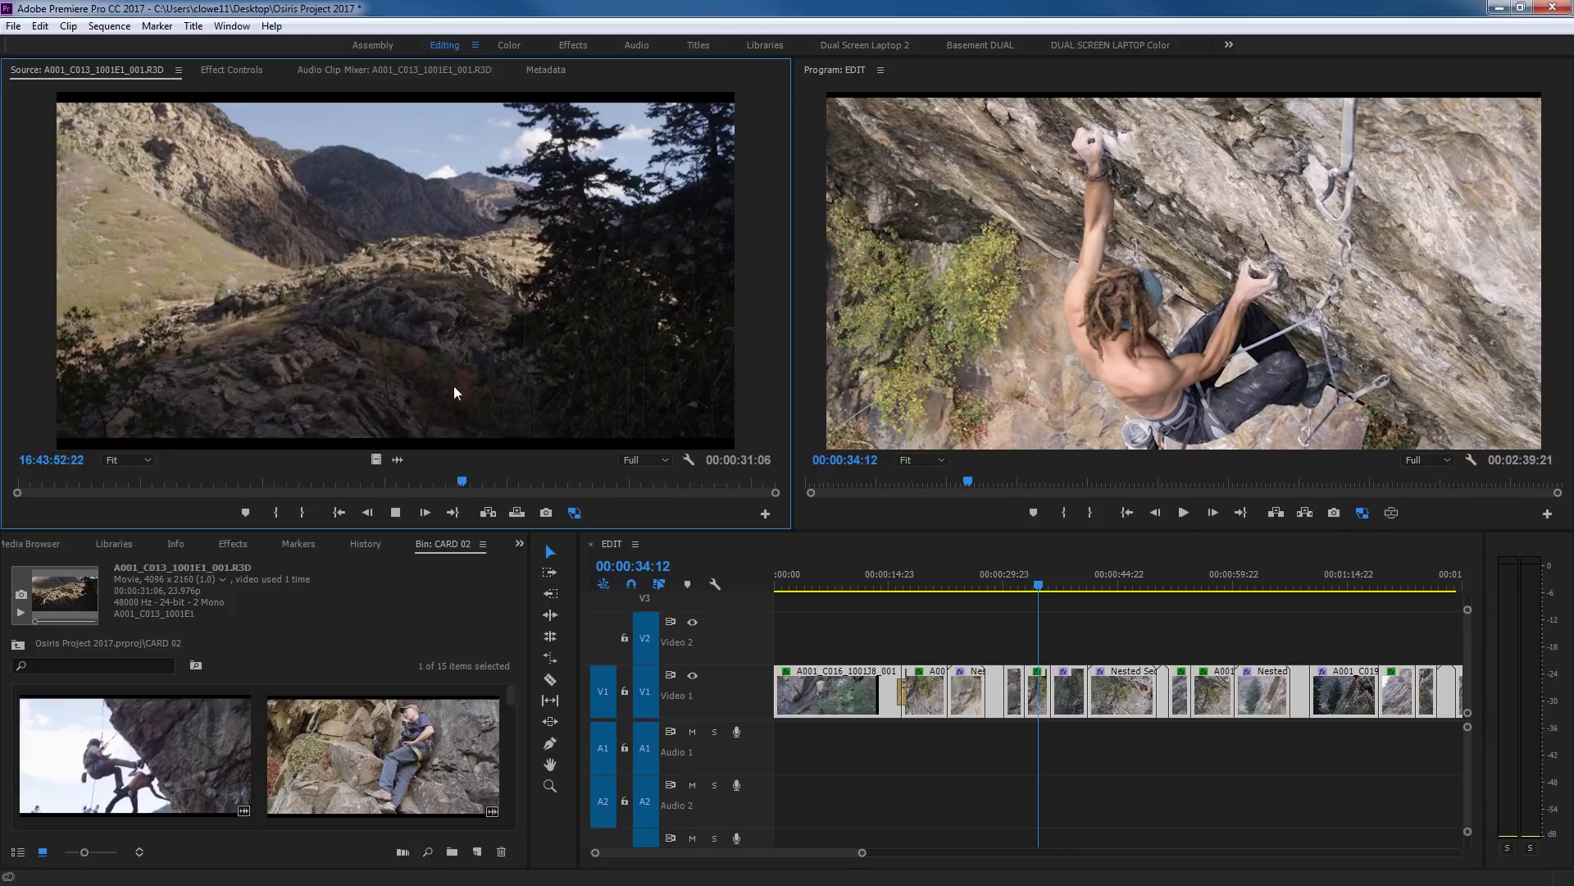
pyautogui.press('k')
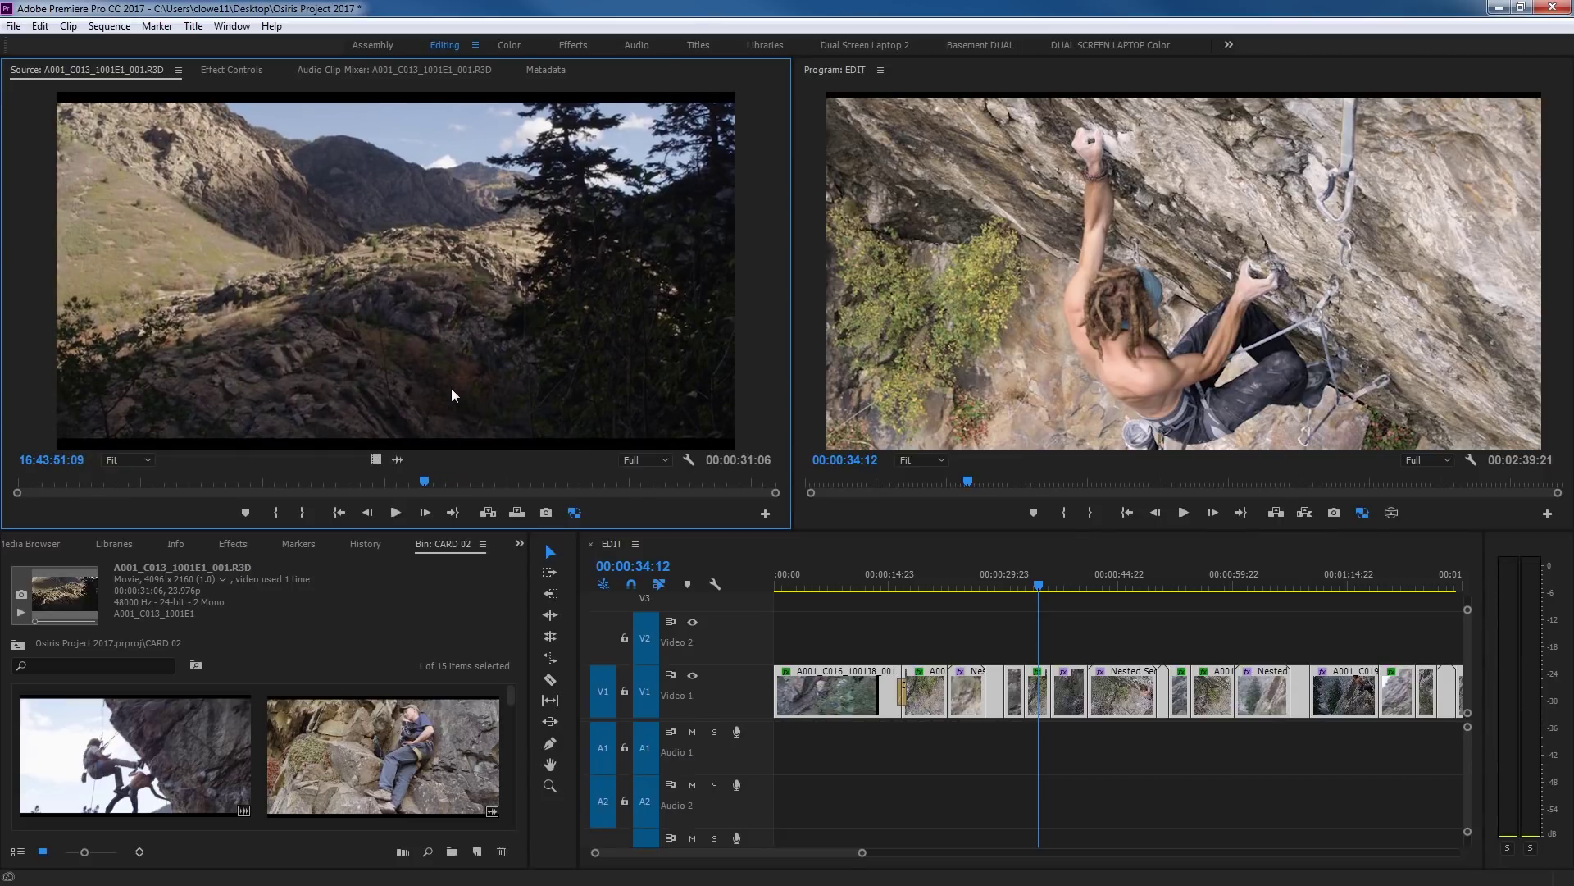
pyautogui.press('l')
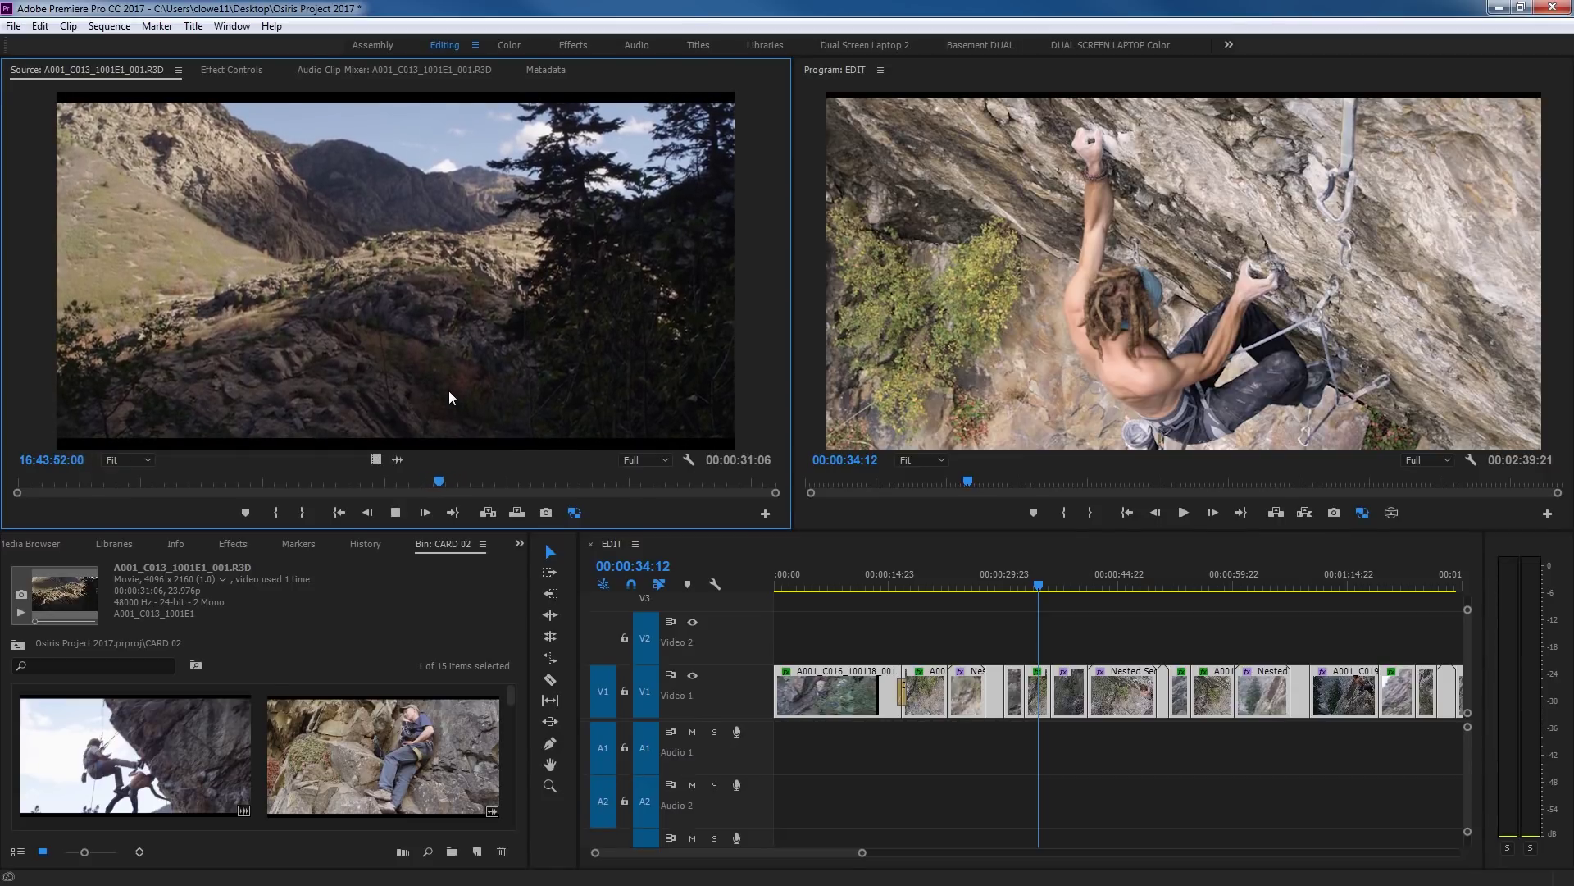
pyautogui.press('k')
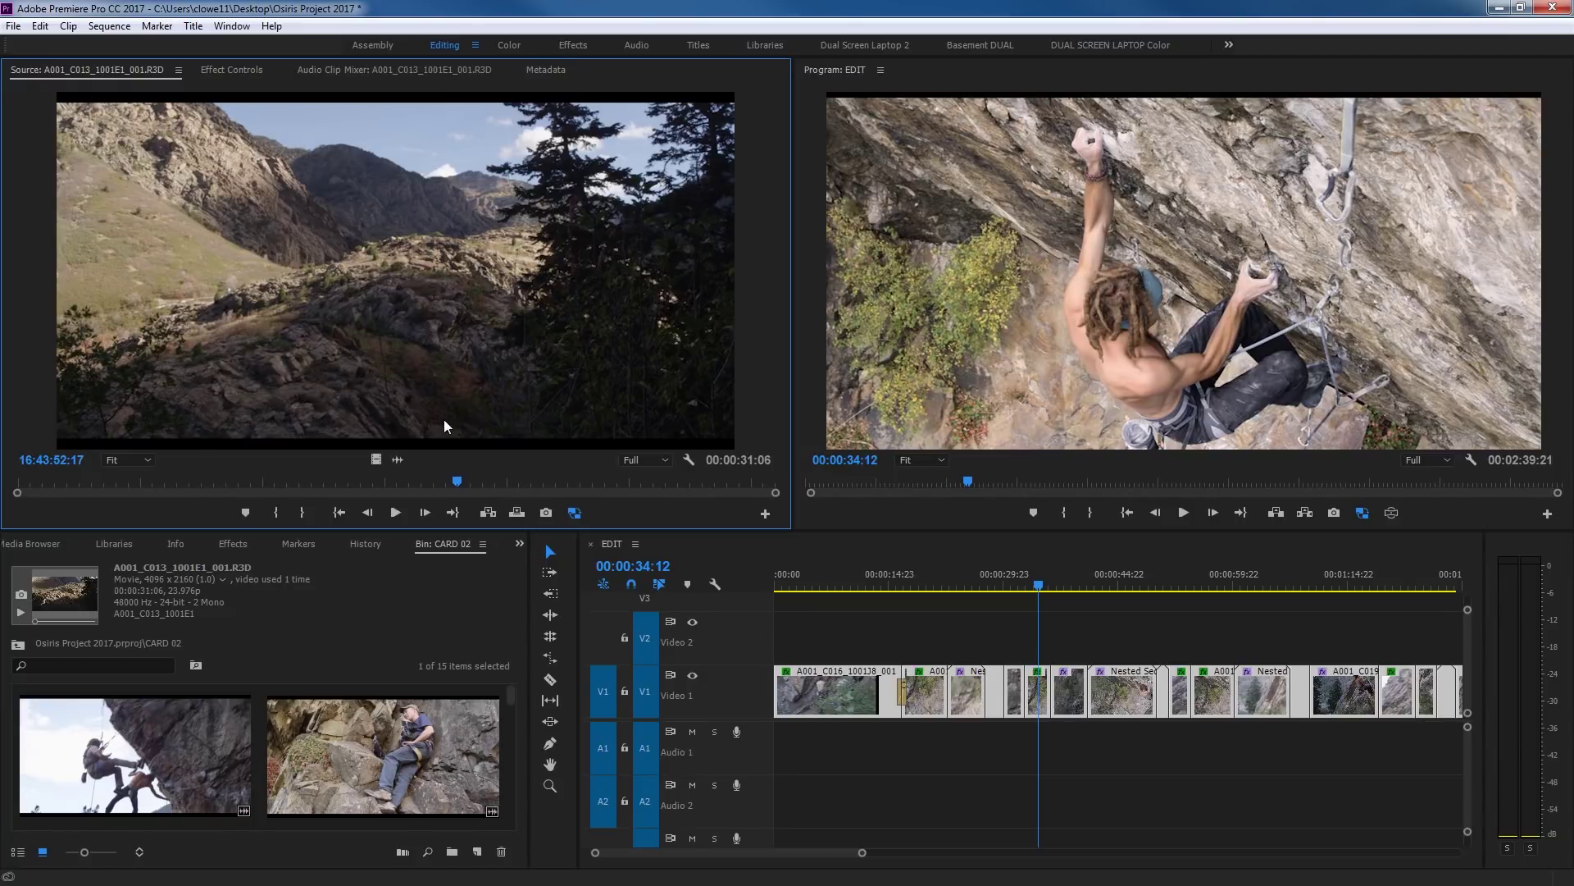
# - Jump back and forth between the clip's first and last frames twice
pyautogui.press('Home')
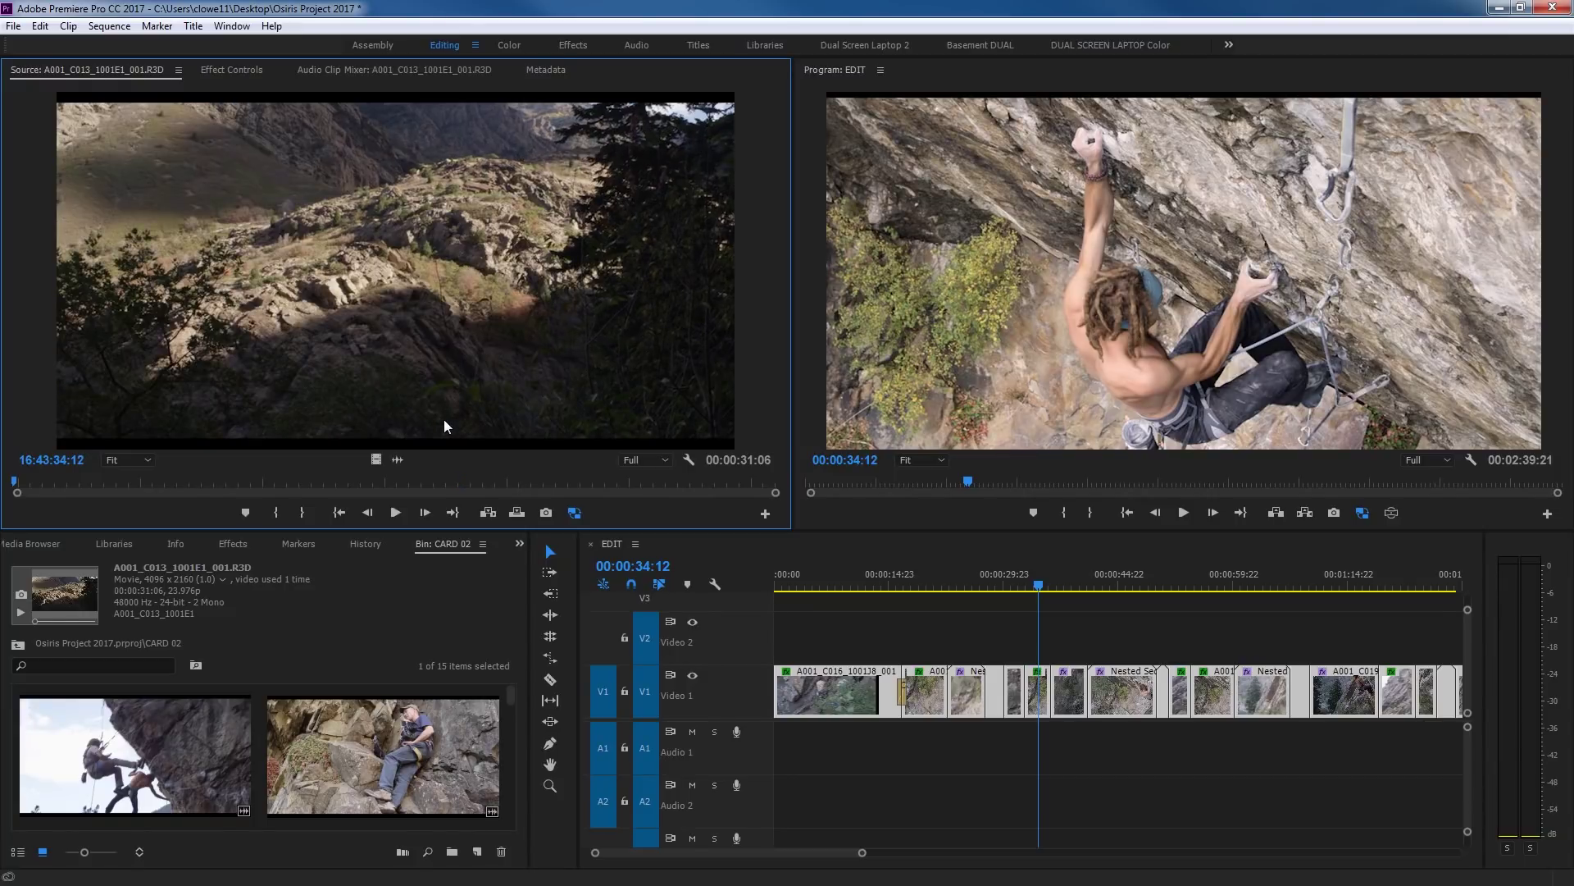
pyautogui.press('End')
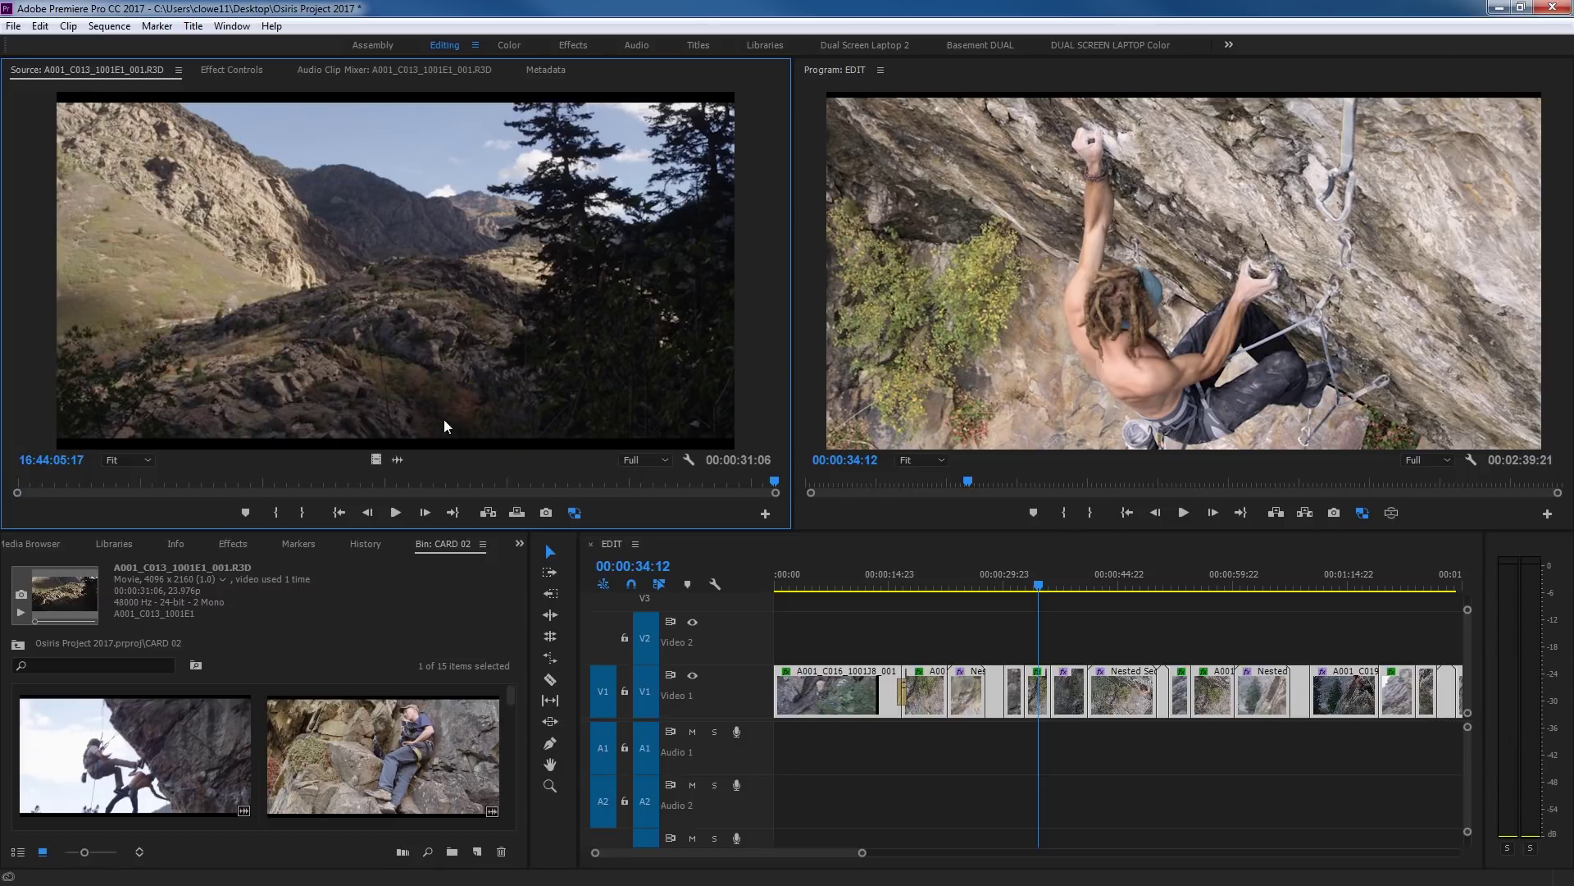
pyautogui.press('Home')
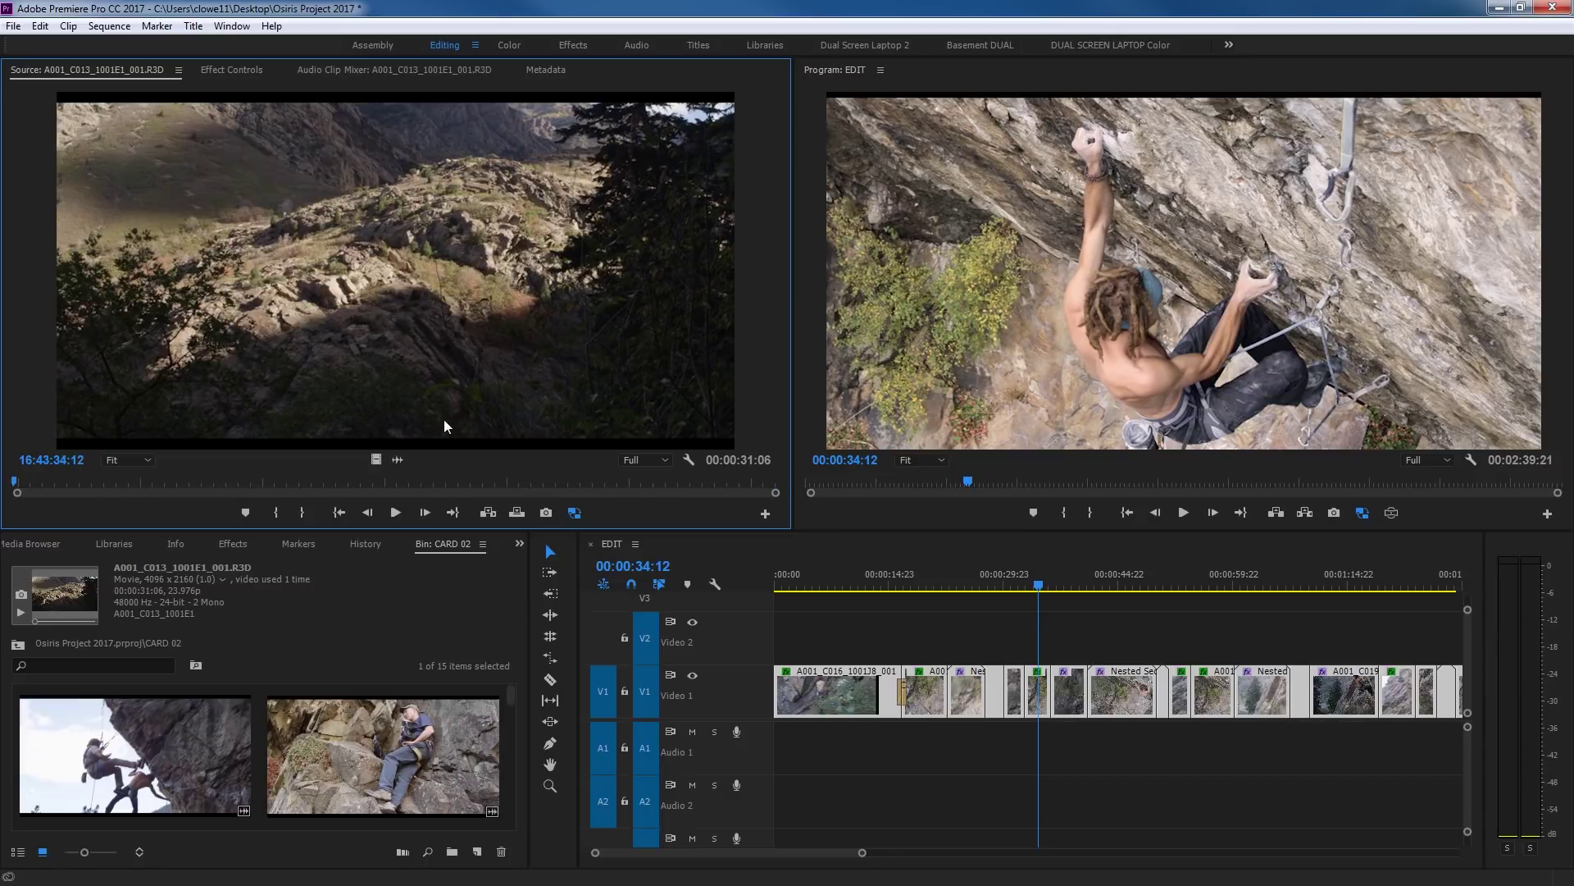
pyautogui.press('End')
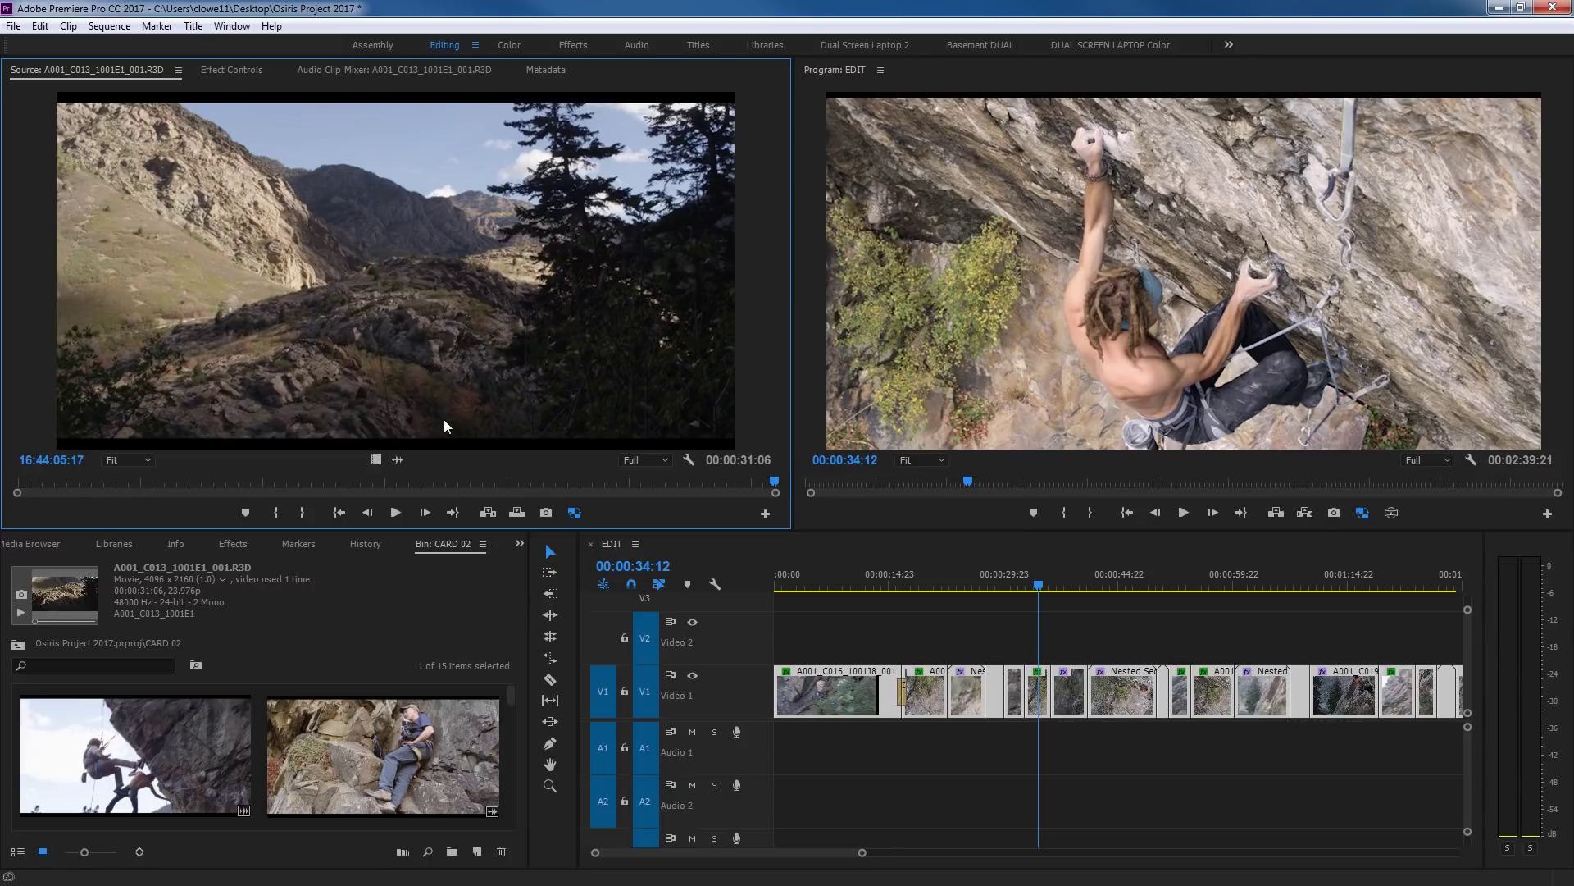
# - Scrub to mid-clip, play, shuttle back at faster reverse speed, then maximize the CARD 02 bin
pyautogui.click(561, 482)
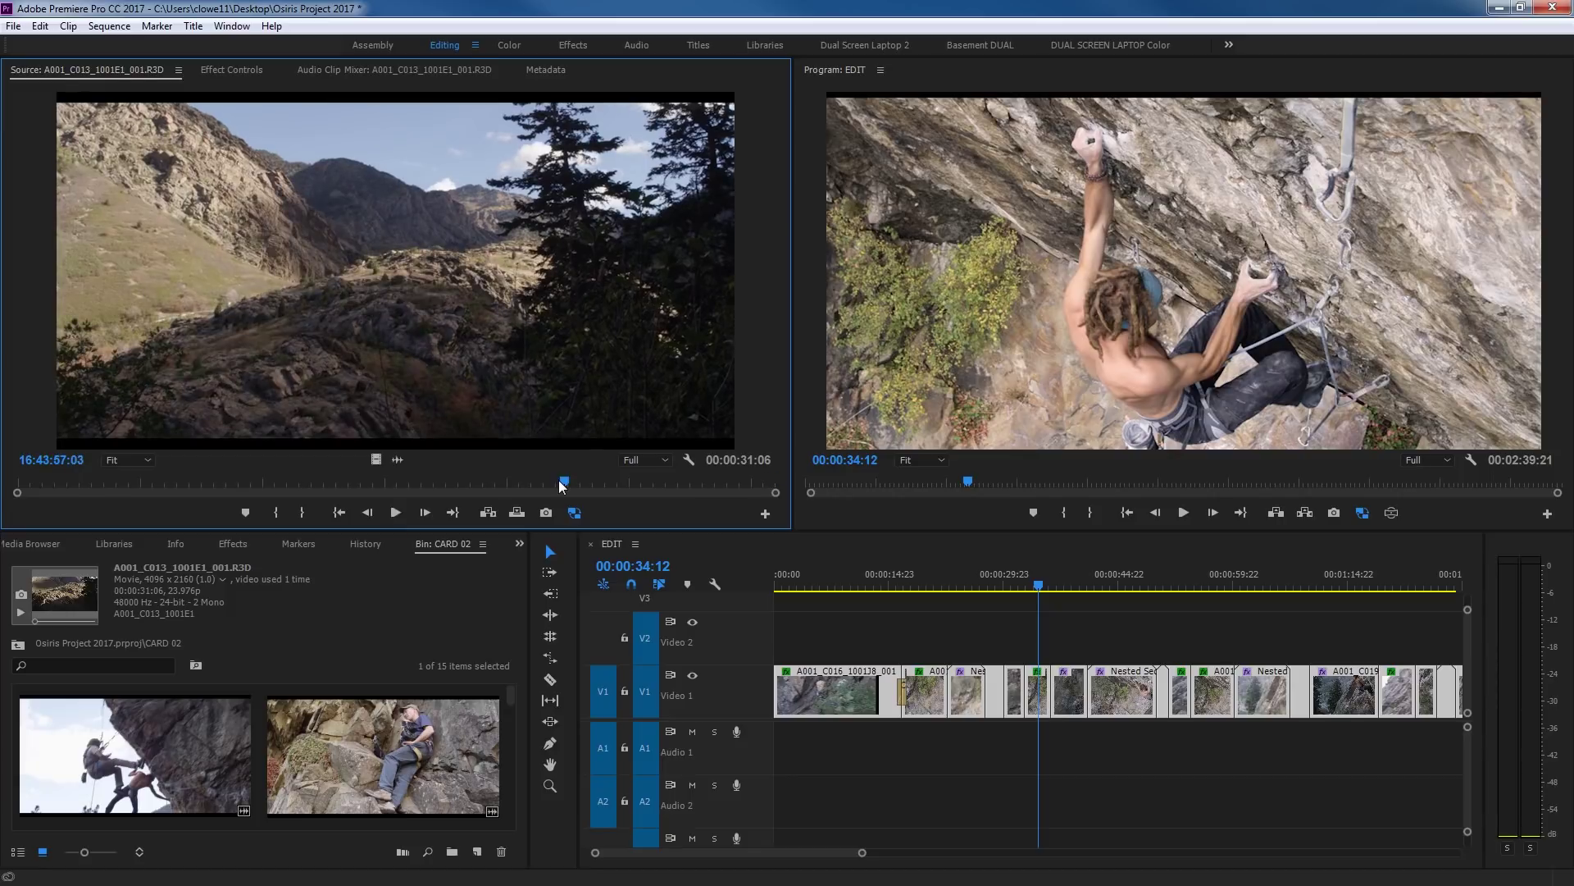
pyautogui.moveTo(556, 491); pyautogui.dragTo(497, 485)
pyautogui.press('space')
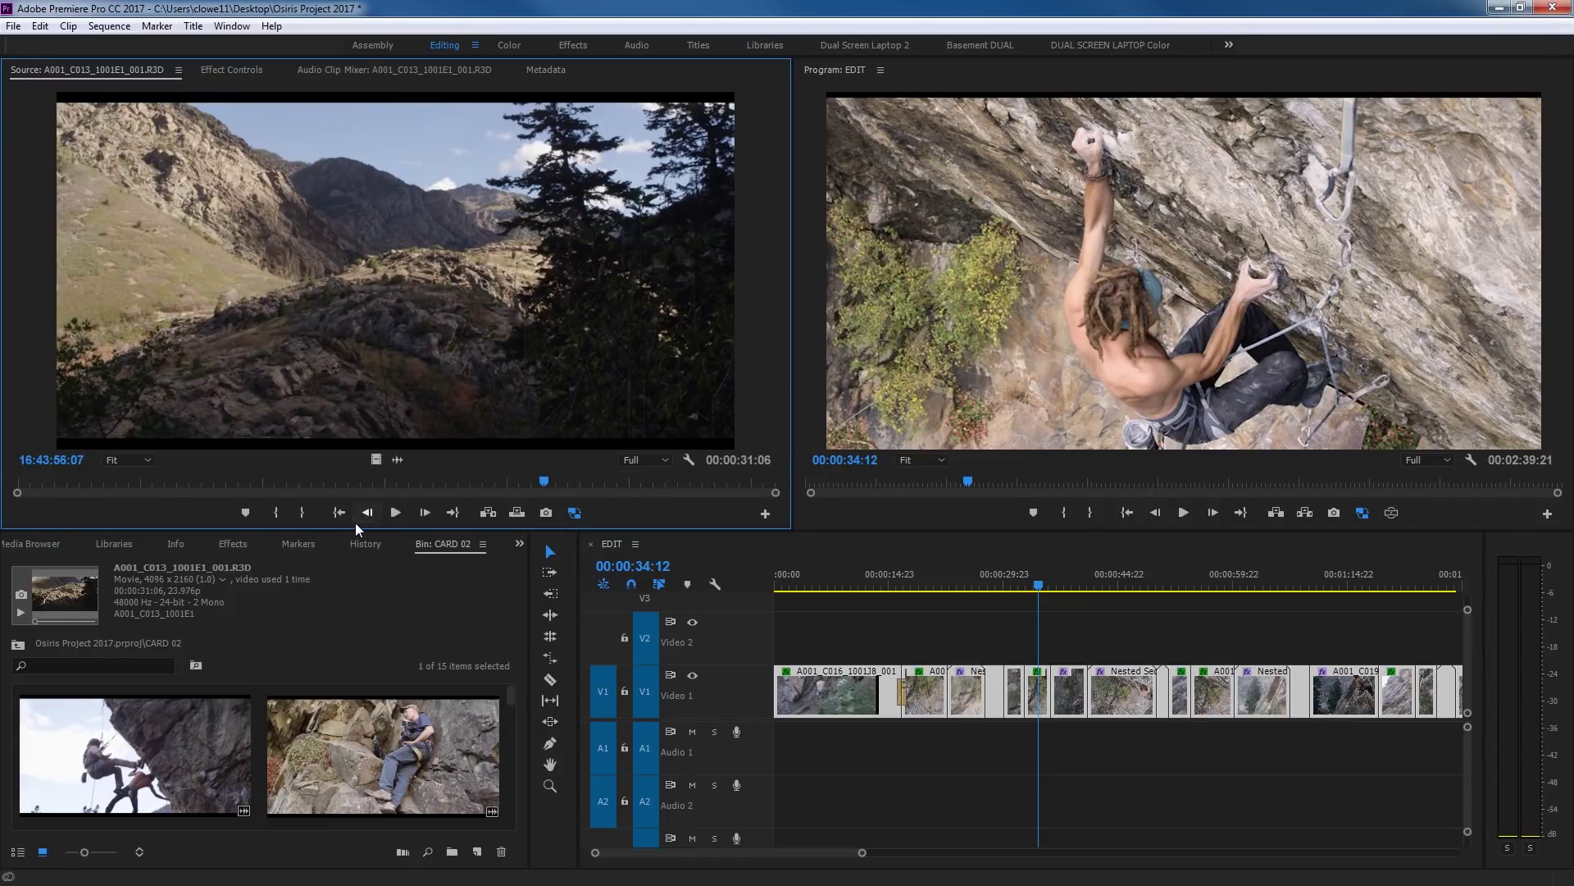
pyautogui.press('j')
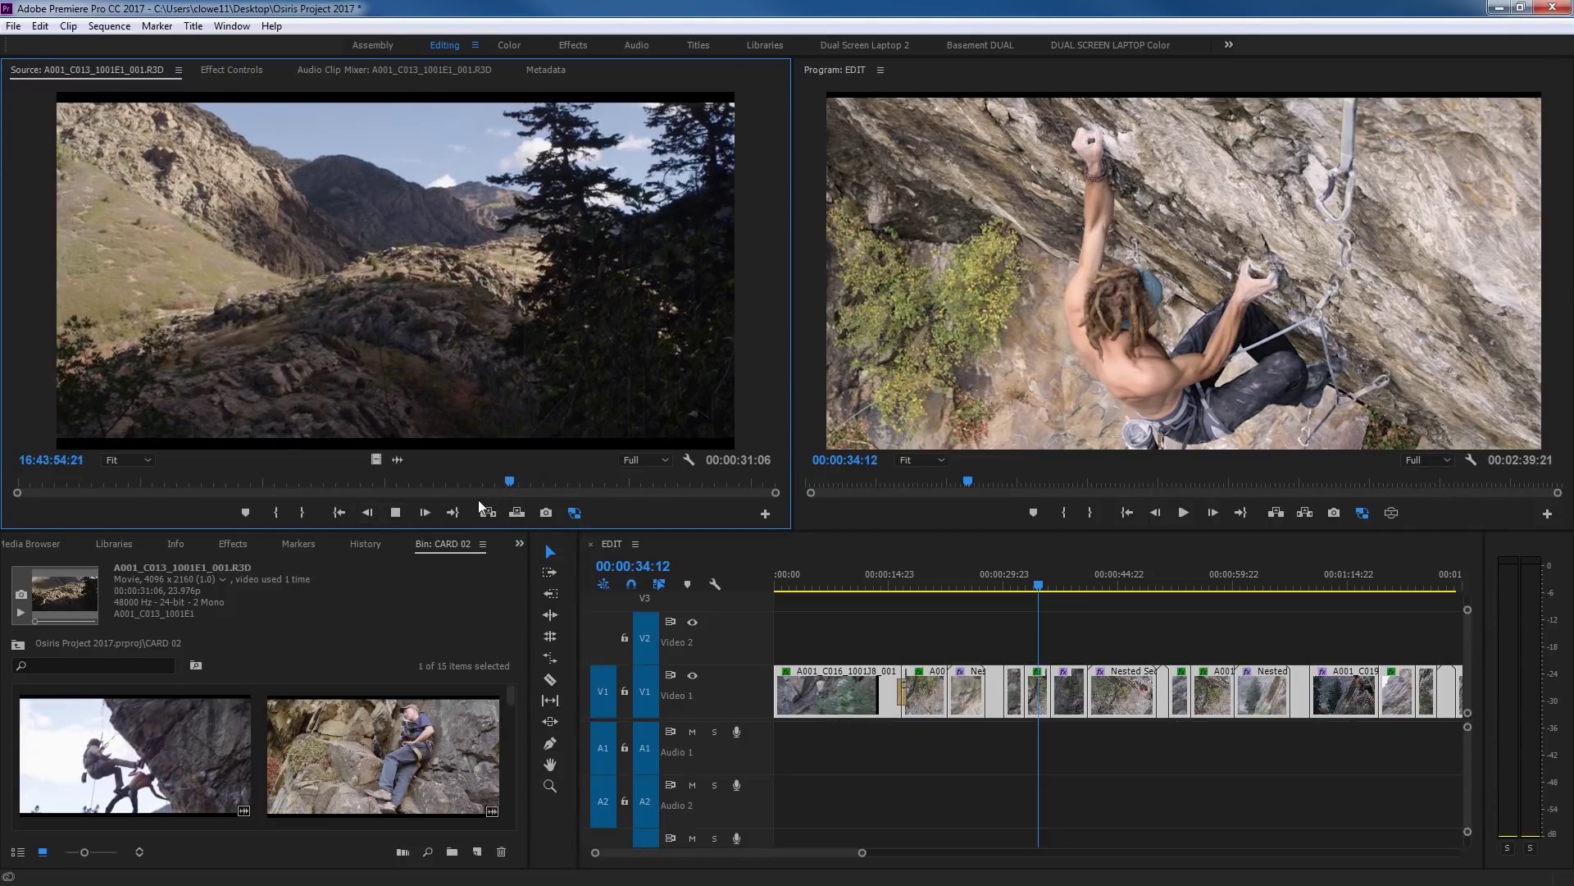
pyautogui.press('j')
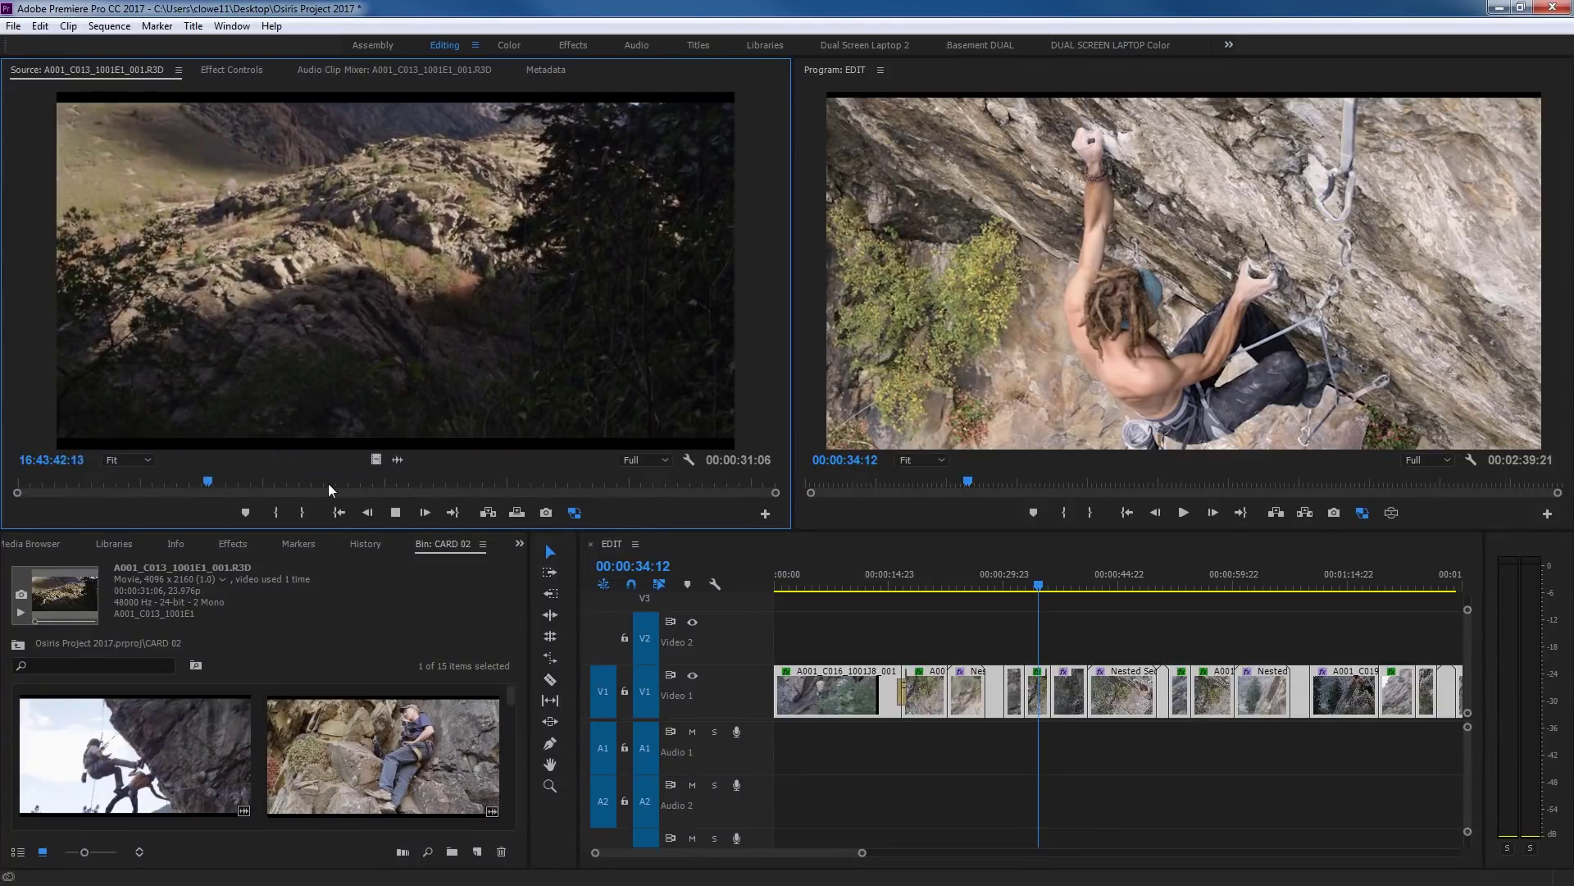
pyautogui.press('k')
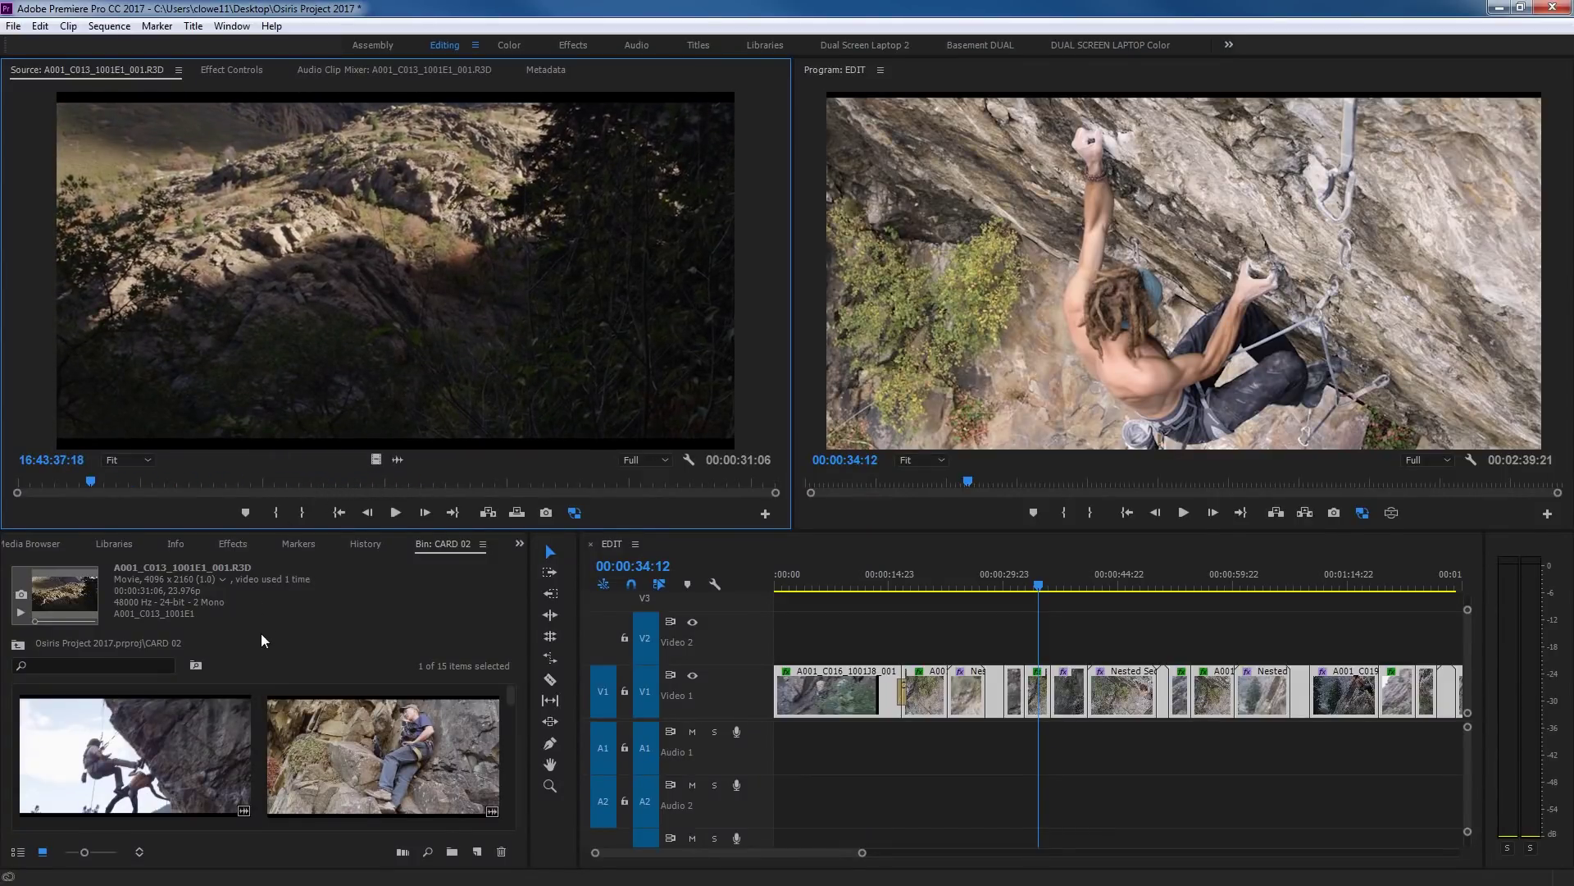
pyautogui.press('`')
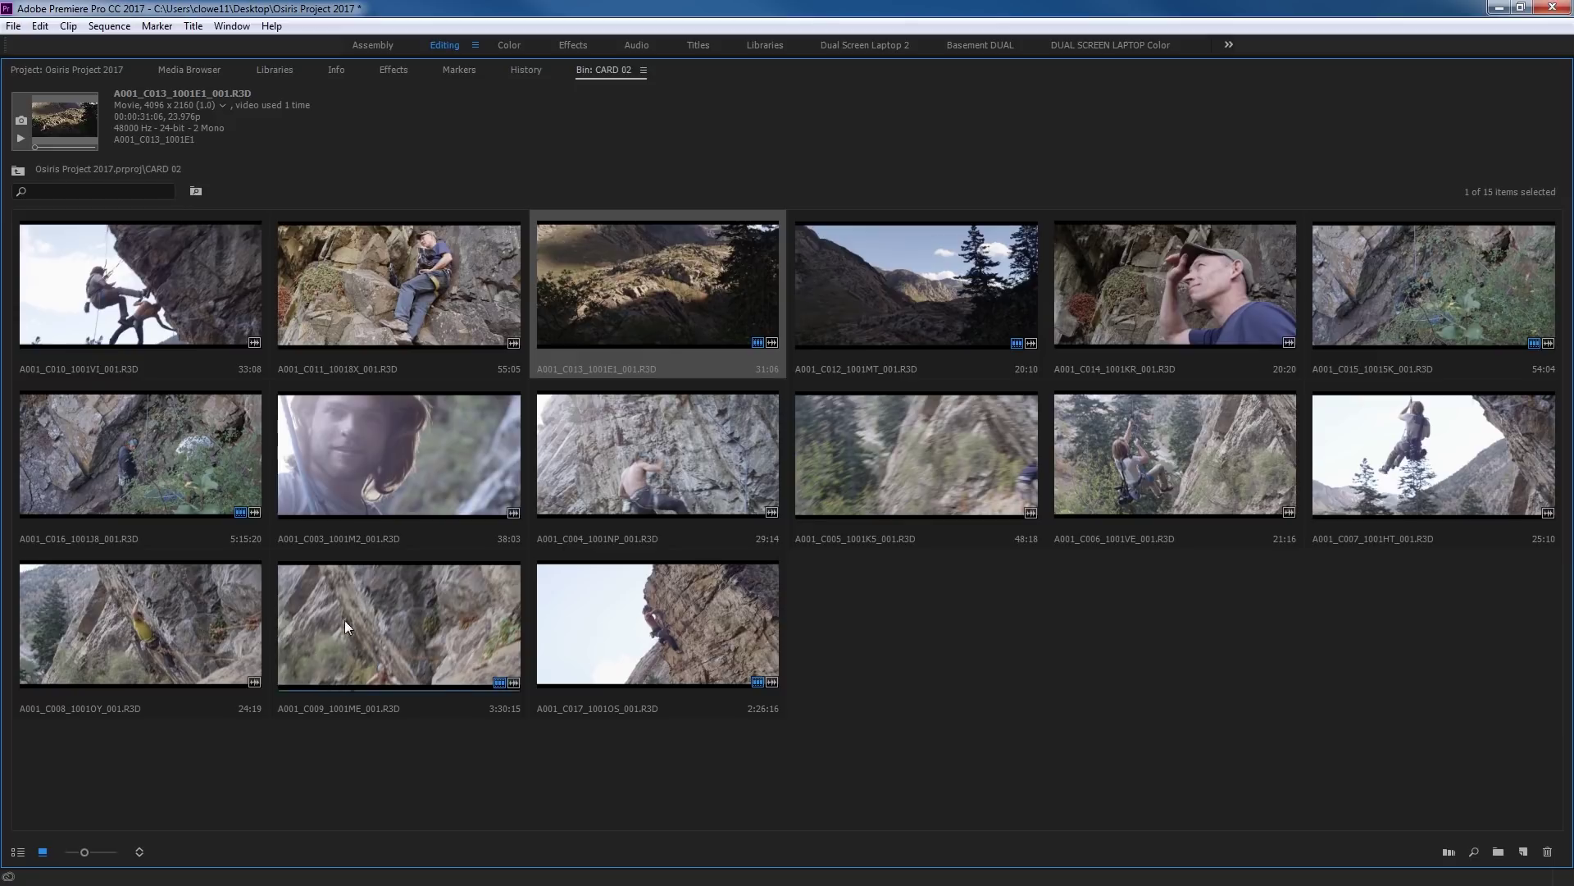
# - Load clip A001_C009_1001ME_001.R3D into the Source monitor and restore the normal layout
pyautogui.click(414, 631)
pyautogui.press('`')
pyautogui.hotkey('shift', 'o')
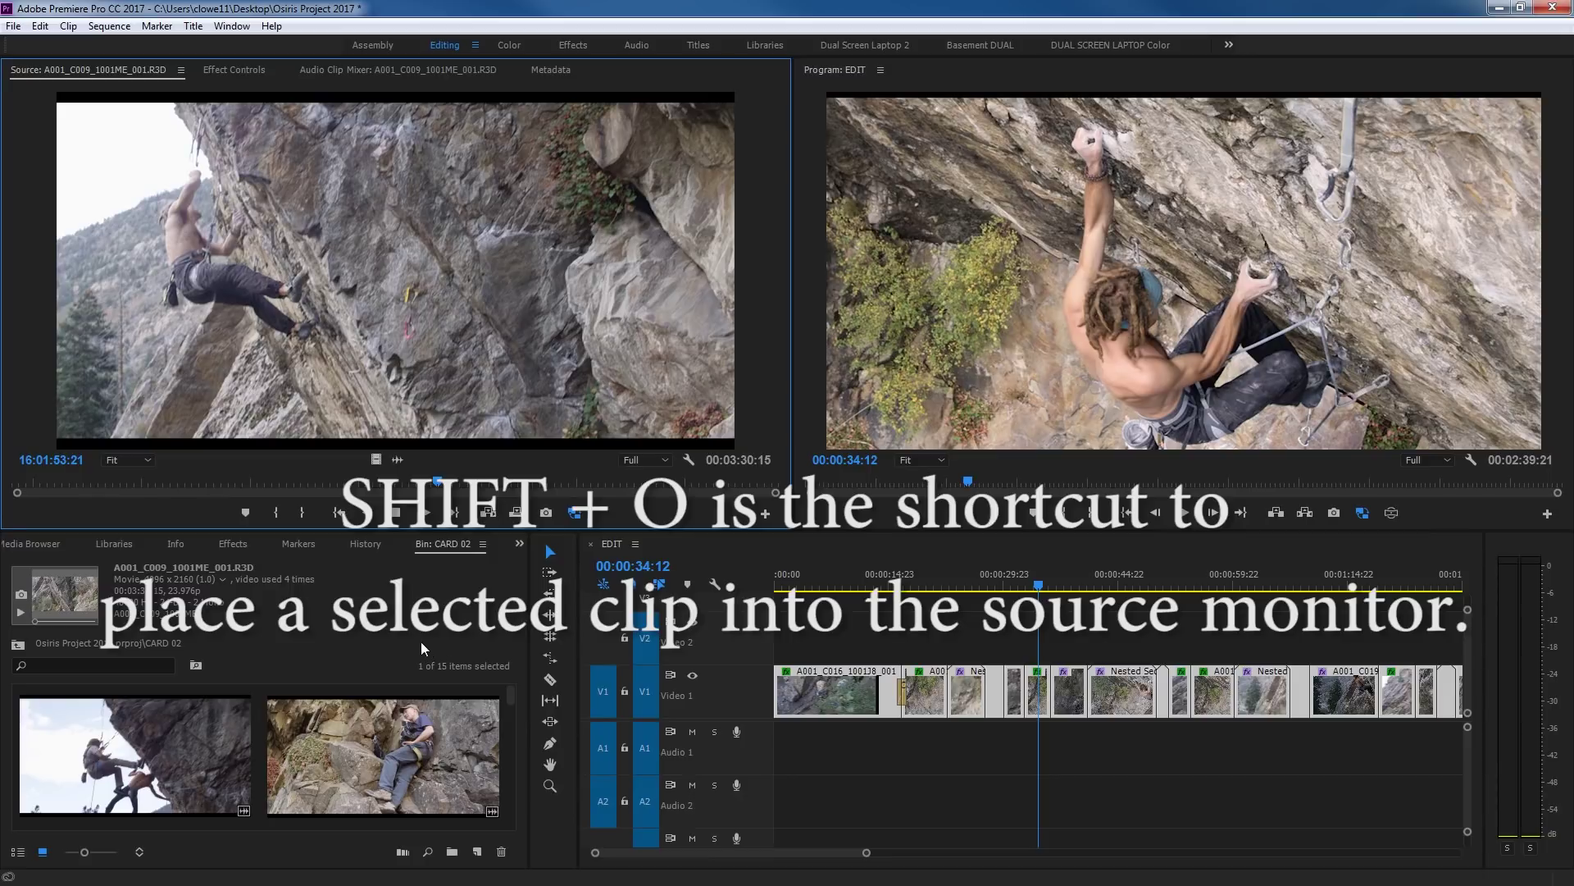
# - Scrub and shuttle through the C009 clip, parking the playhead at 16:00:52:12
pyautogui.moveTo(437, 482); pyautogui.dragTo(435, 484)
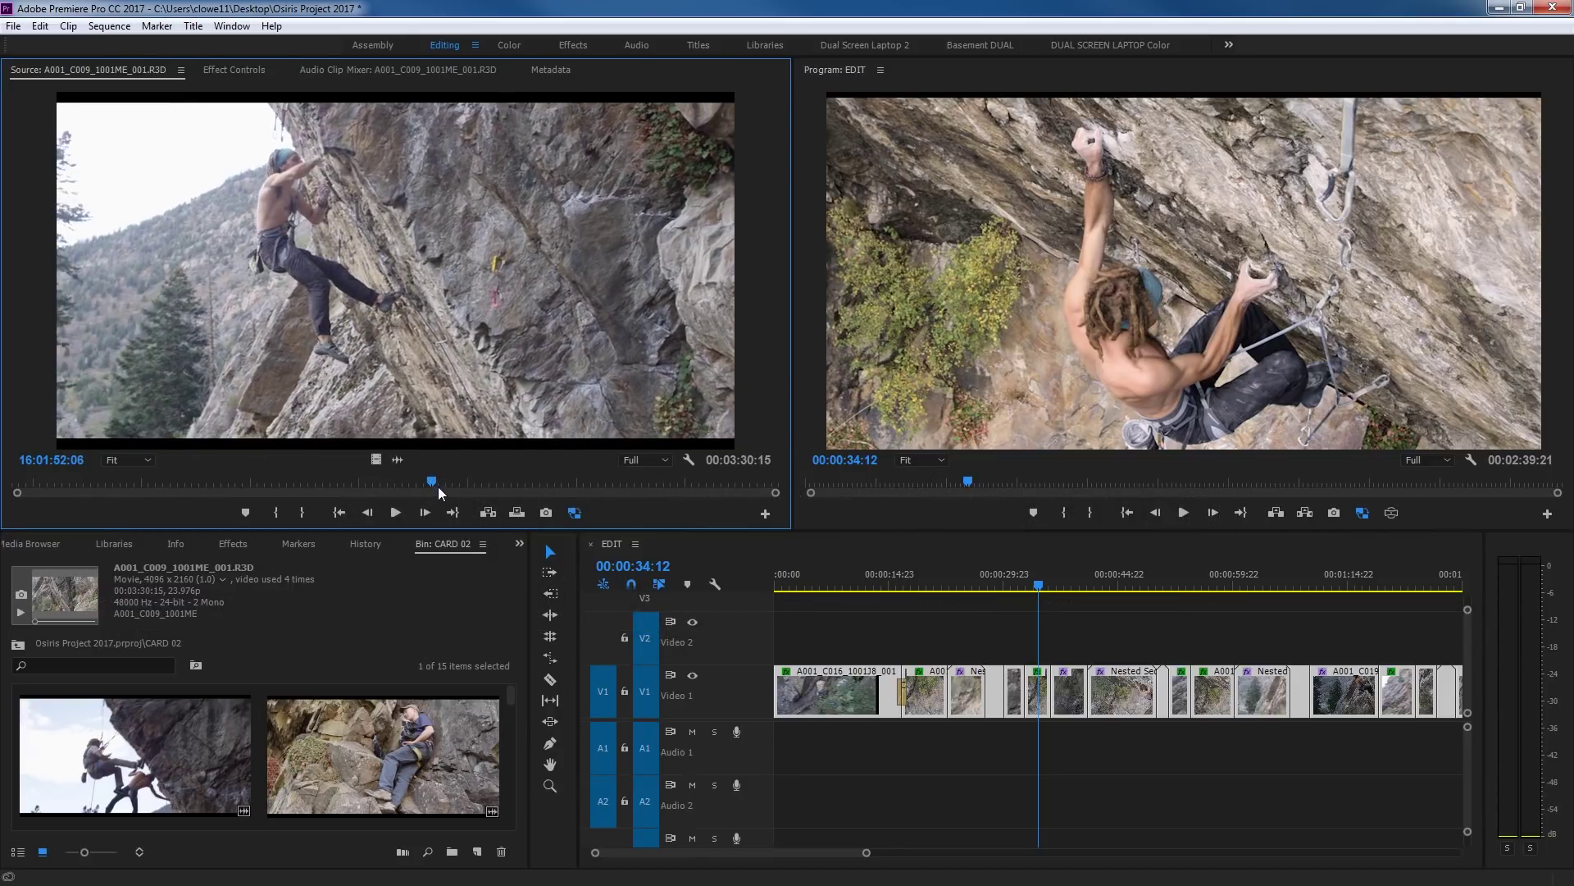
pyautogui.press('j')
pyautogui.press('j')
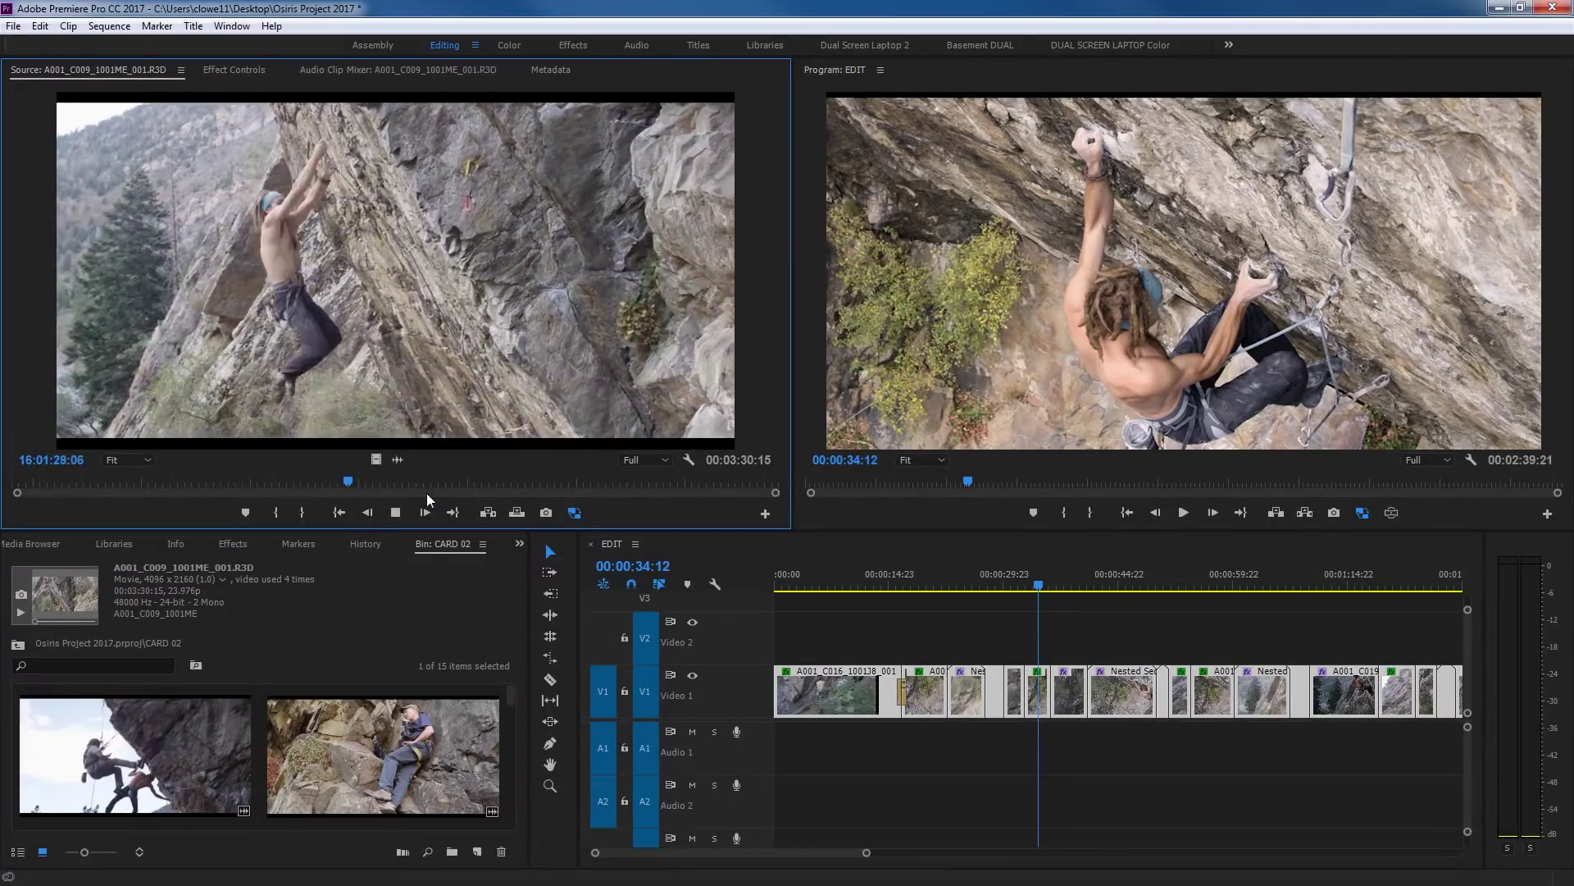
pyautogui.press('k')
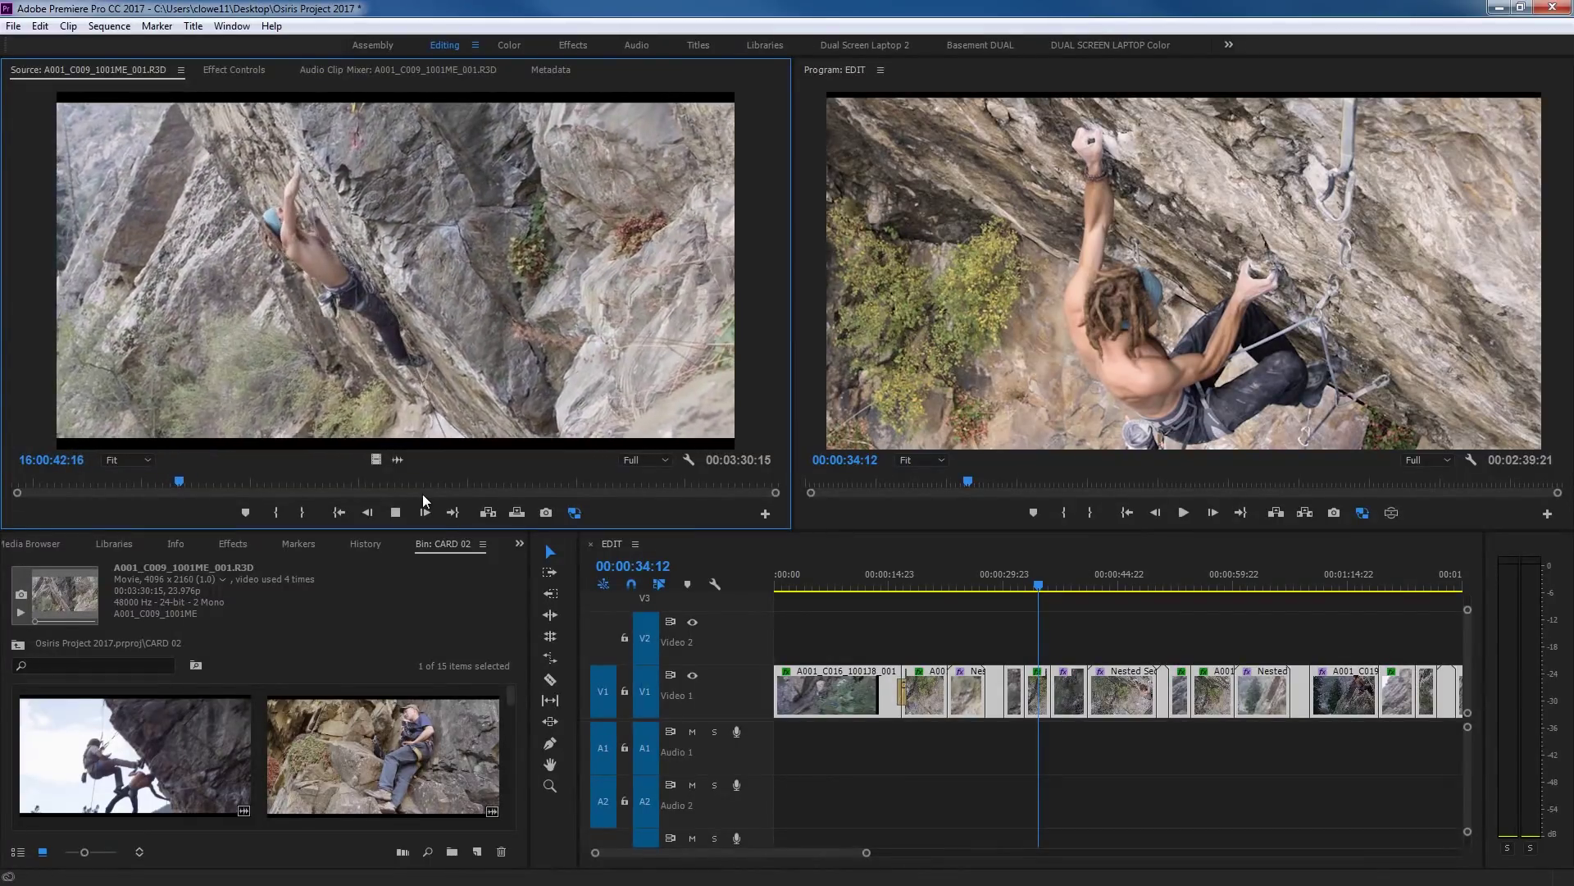
pyautogui.press('l')
pyautogui.press('l')
pyautogui.press('l')
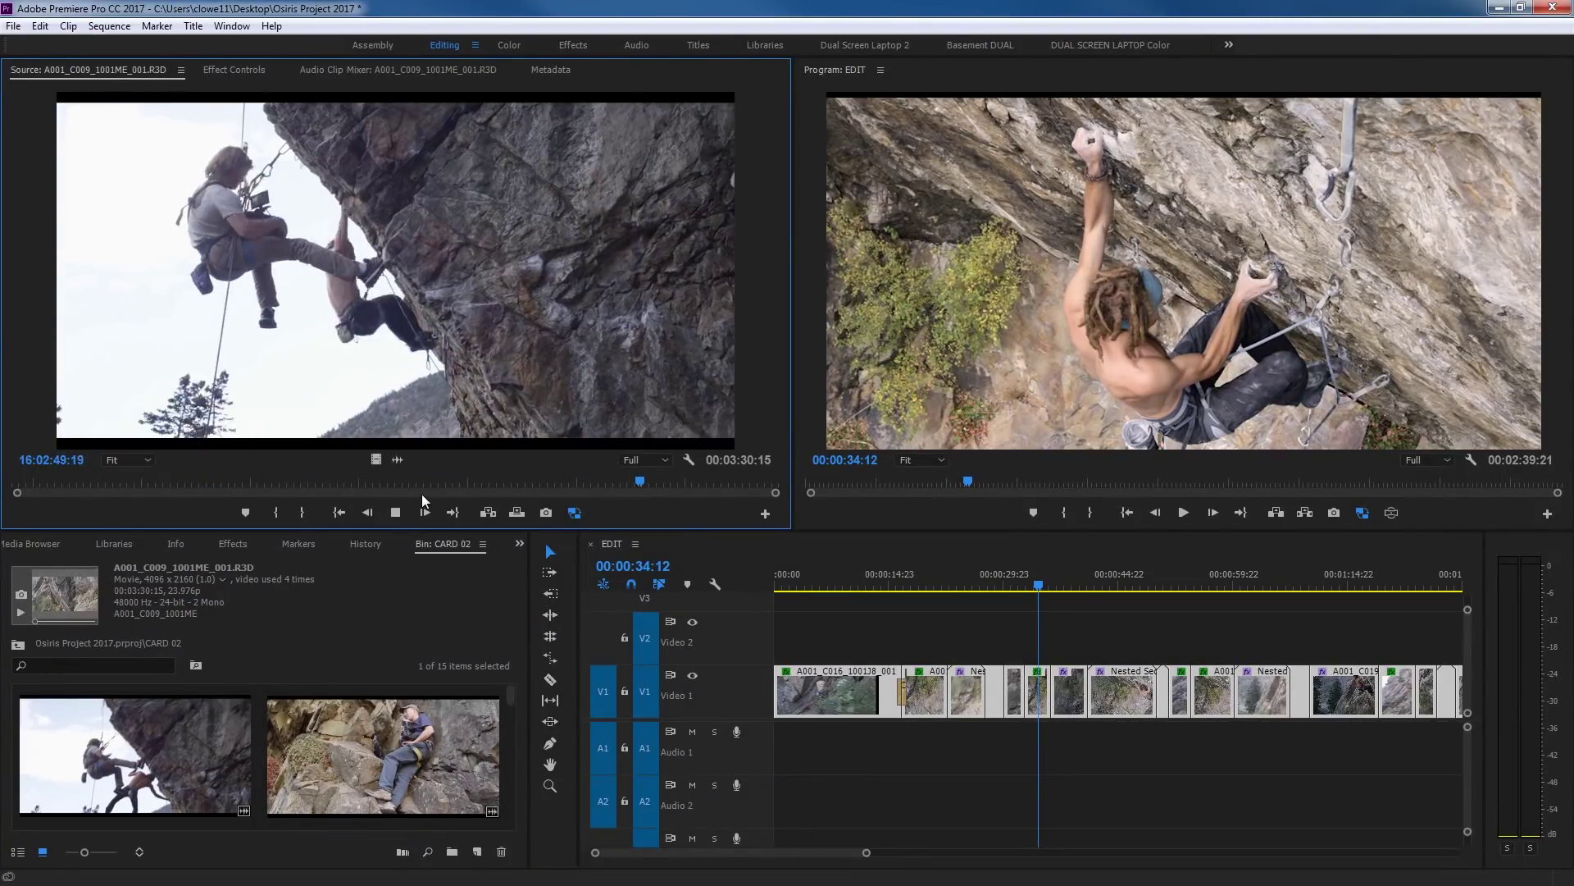
pyautogui.click(214, 490)
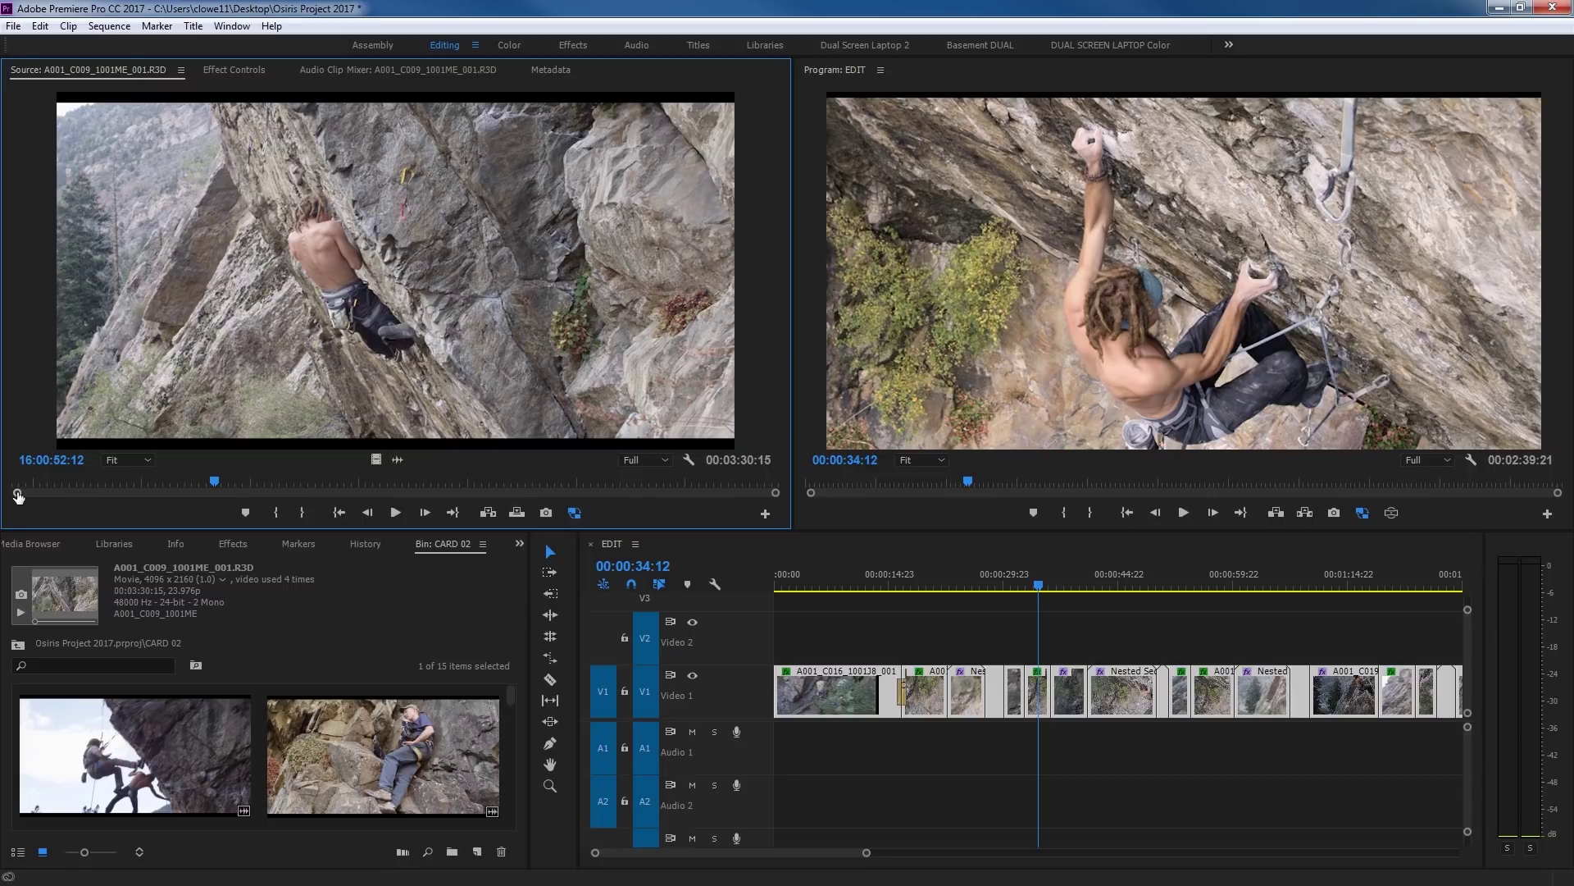
# - Zoom the Source ruler, step the bouldering clip frame by frame, then scroll to A001_C013_1001E1_001.R3D
pyautogui.moveTo(16, 496); pyautogui.dragTo(389, 524)
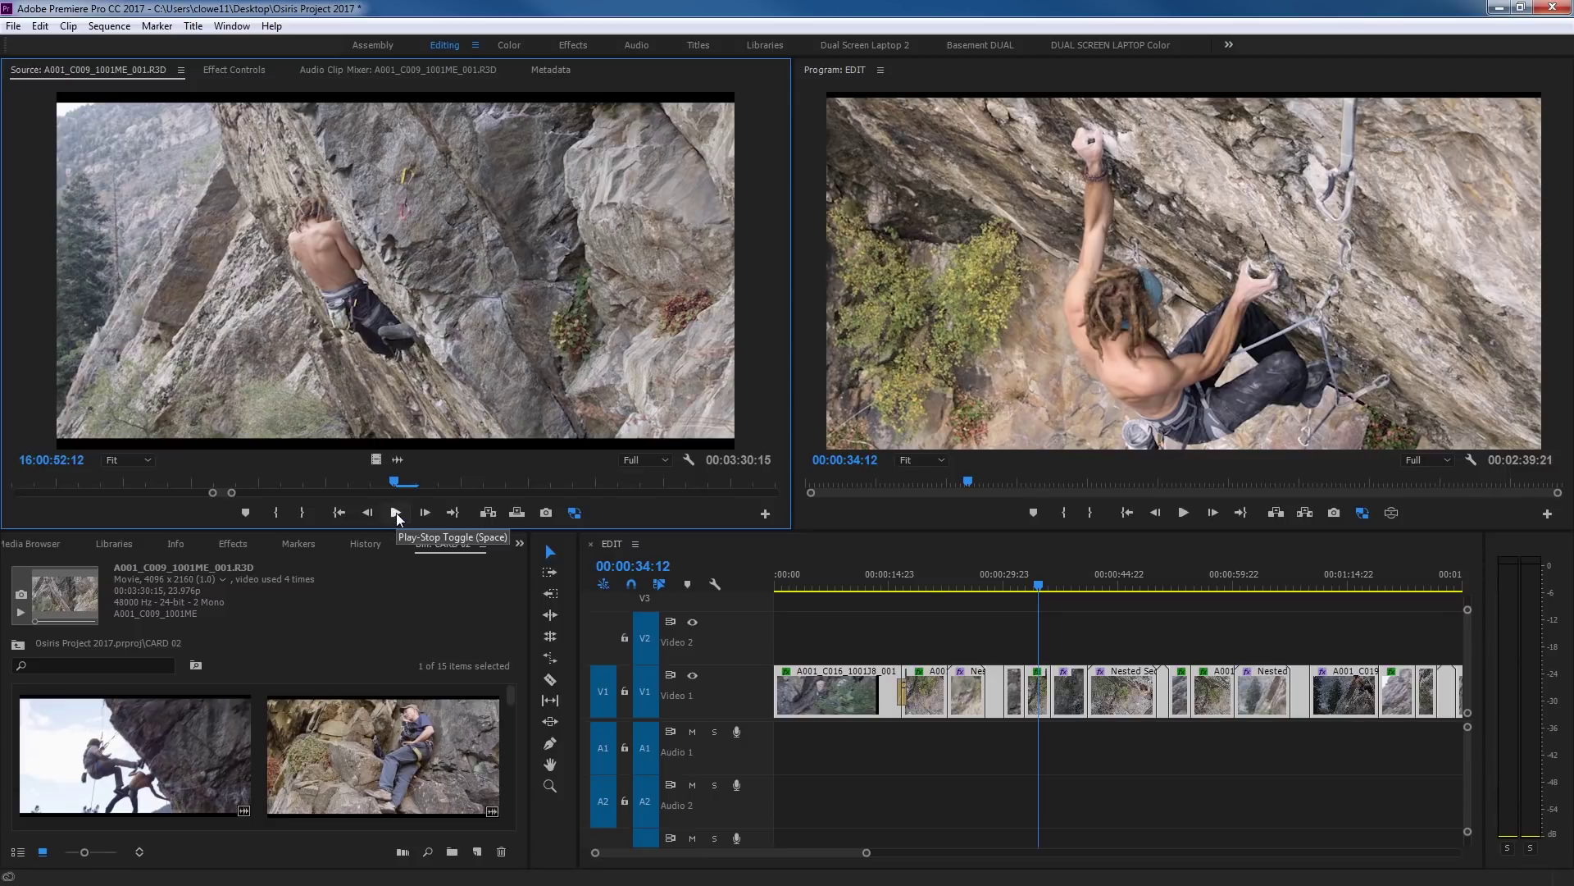
pyautogui.press('Left')
pyautogui.press('Left')
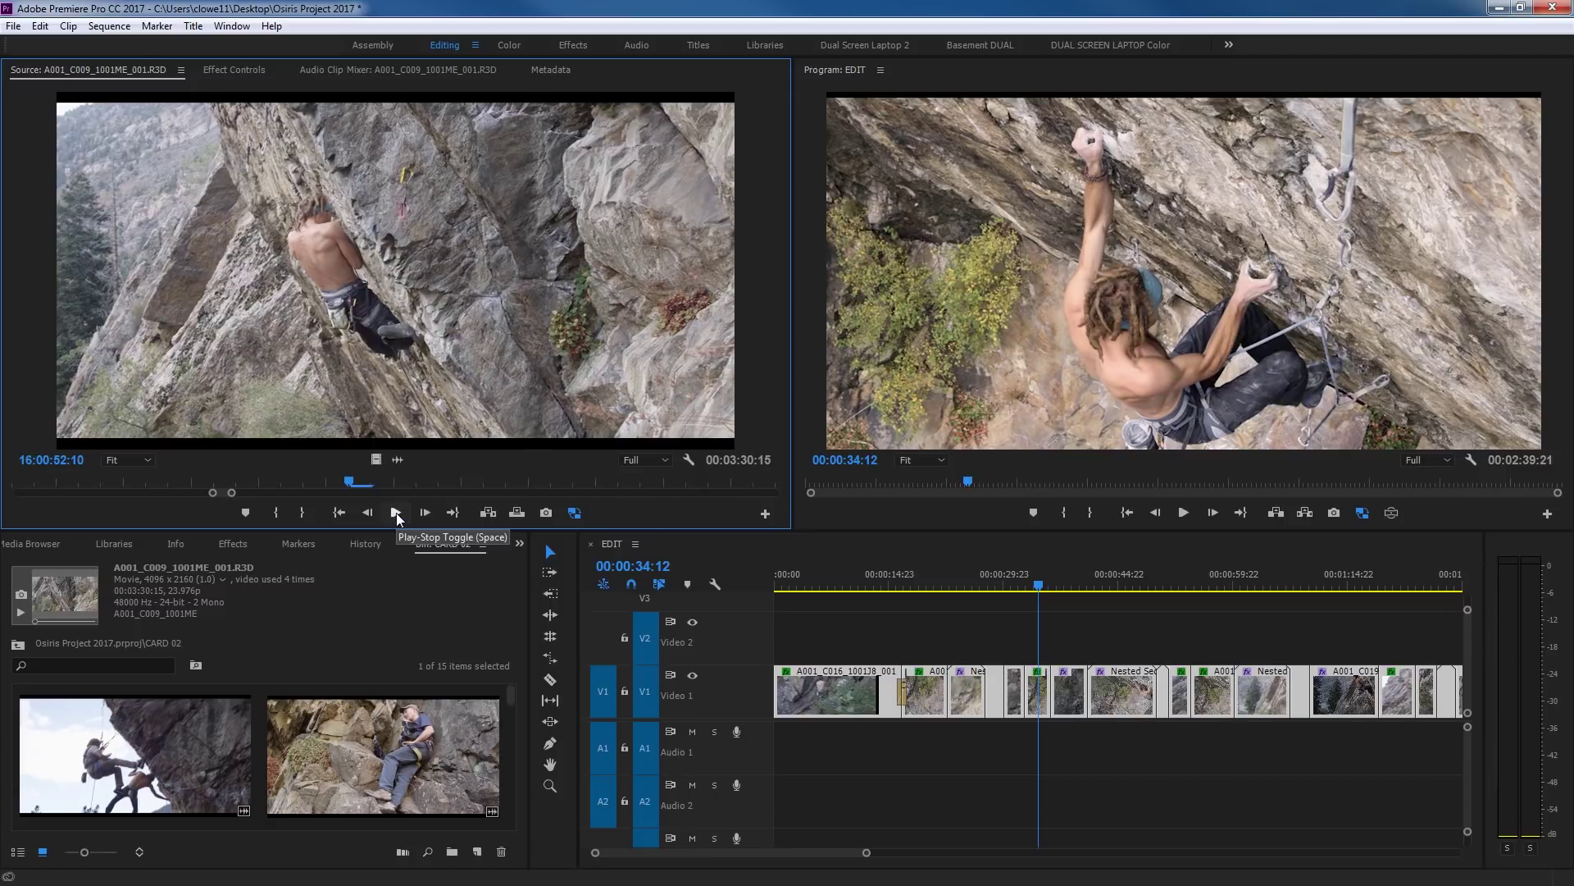
pyautogui.press('Left')
pyautogui.press('Left')
pyautogui.press('Left')
pyautogui.press('Left')
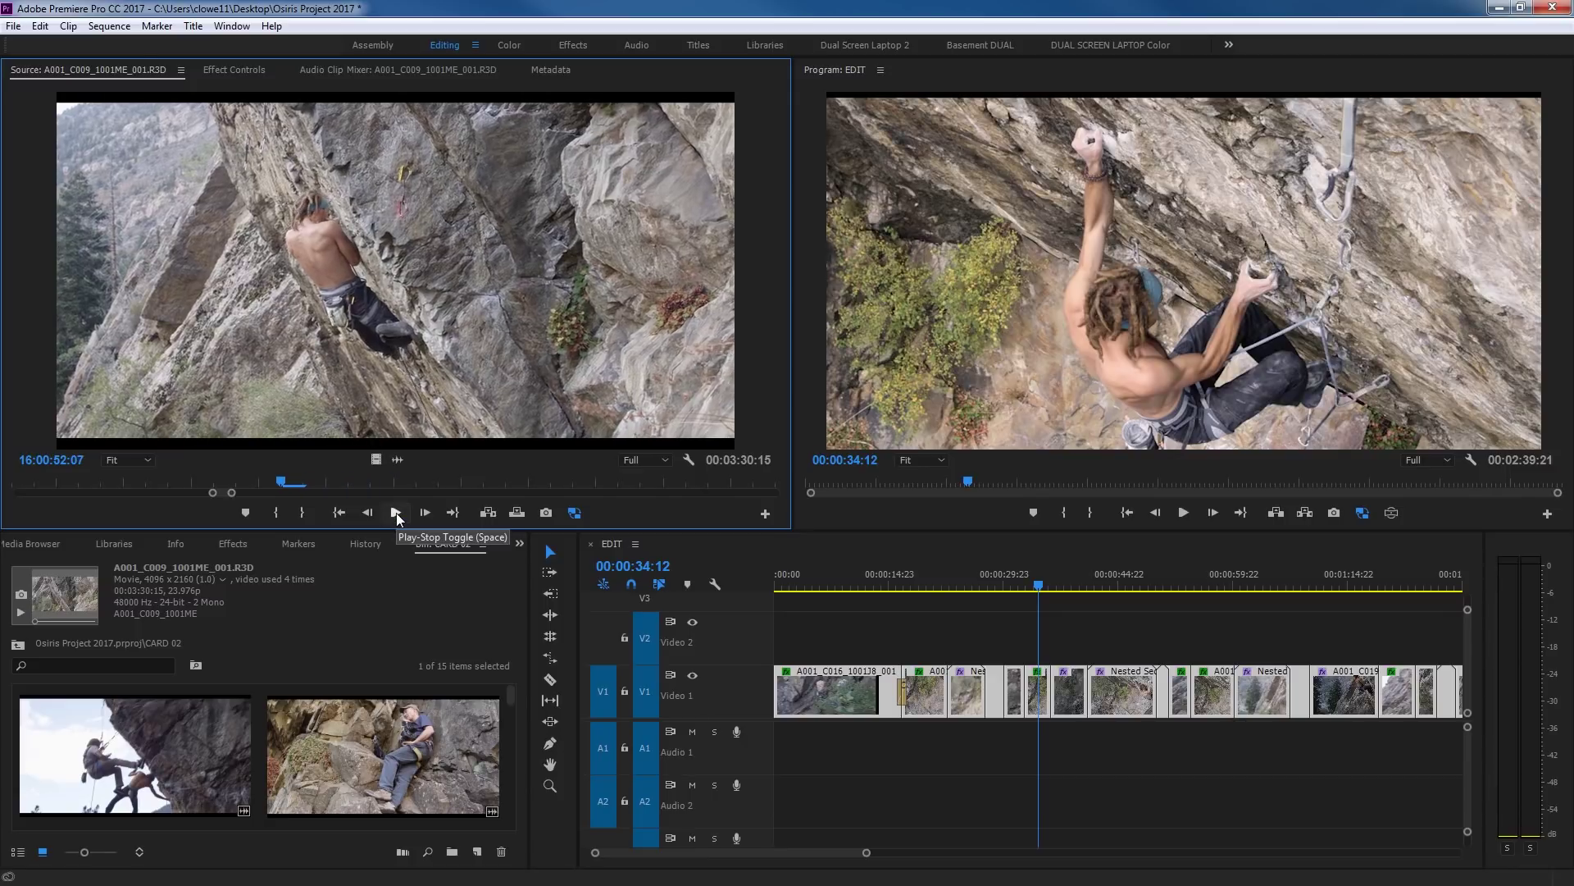
pyautogui.press('Left')
pyautogui.press('Left')
pyautogui.press('Left')
pyautogui.press('Left')
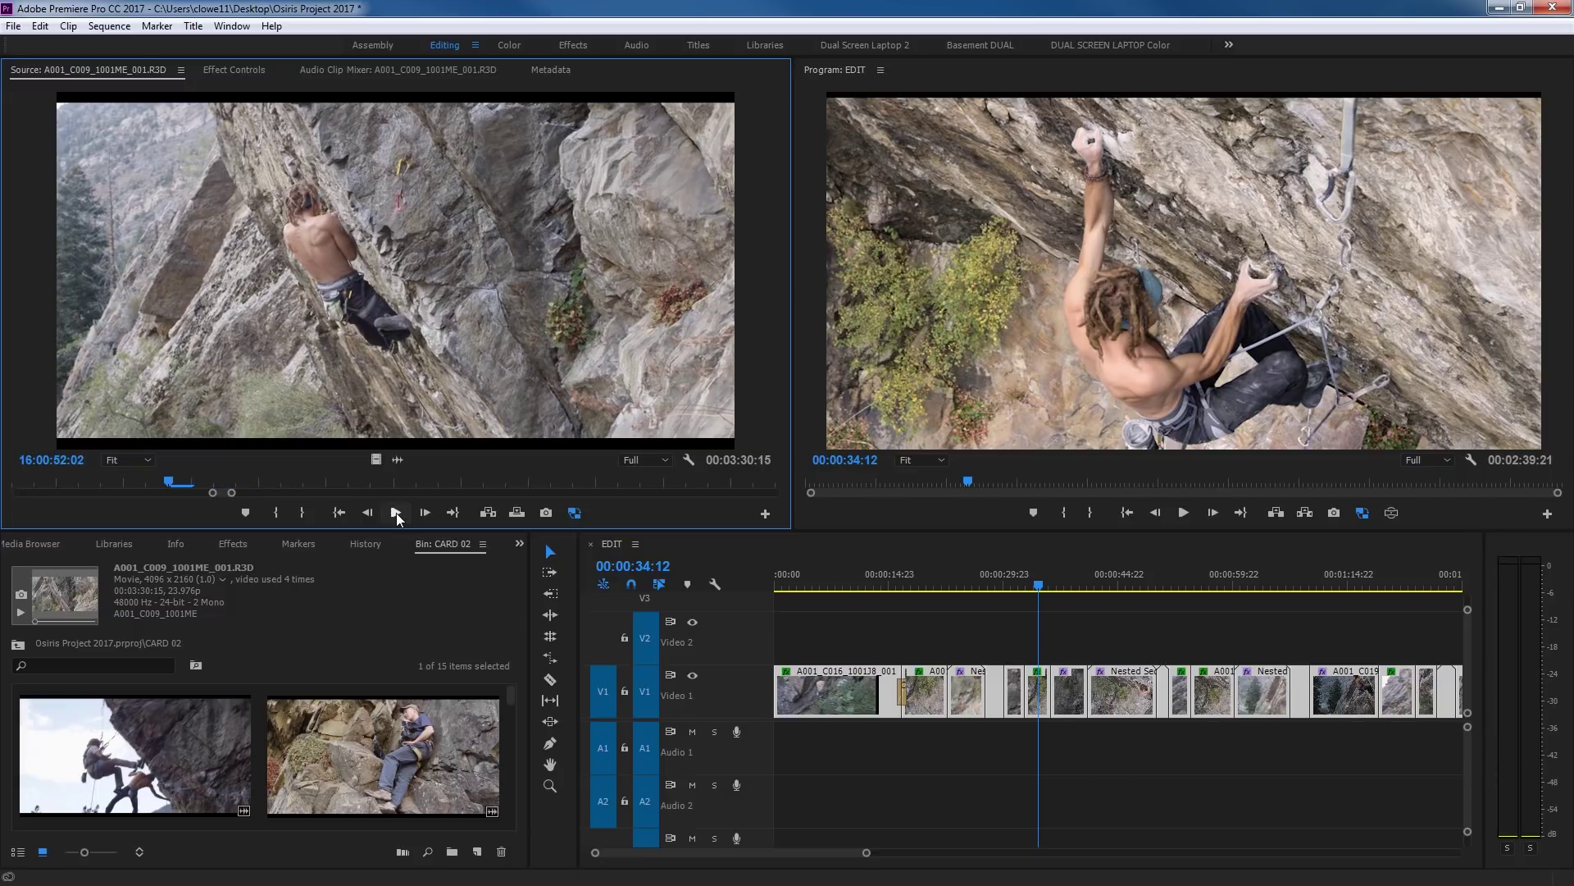
pyautogui.press('Right')
pyautogui.press('Right')
pyautogui.press('Right')
pyautogui.press('Right')
pyautogui.press('Right')
pyautogui.press('Right')
pyautogui.press('Right')
pyautogui.press('Right')
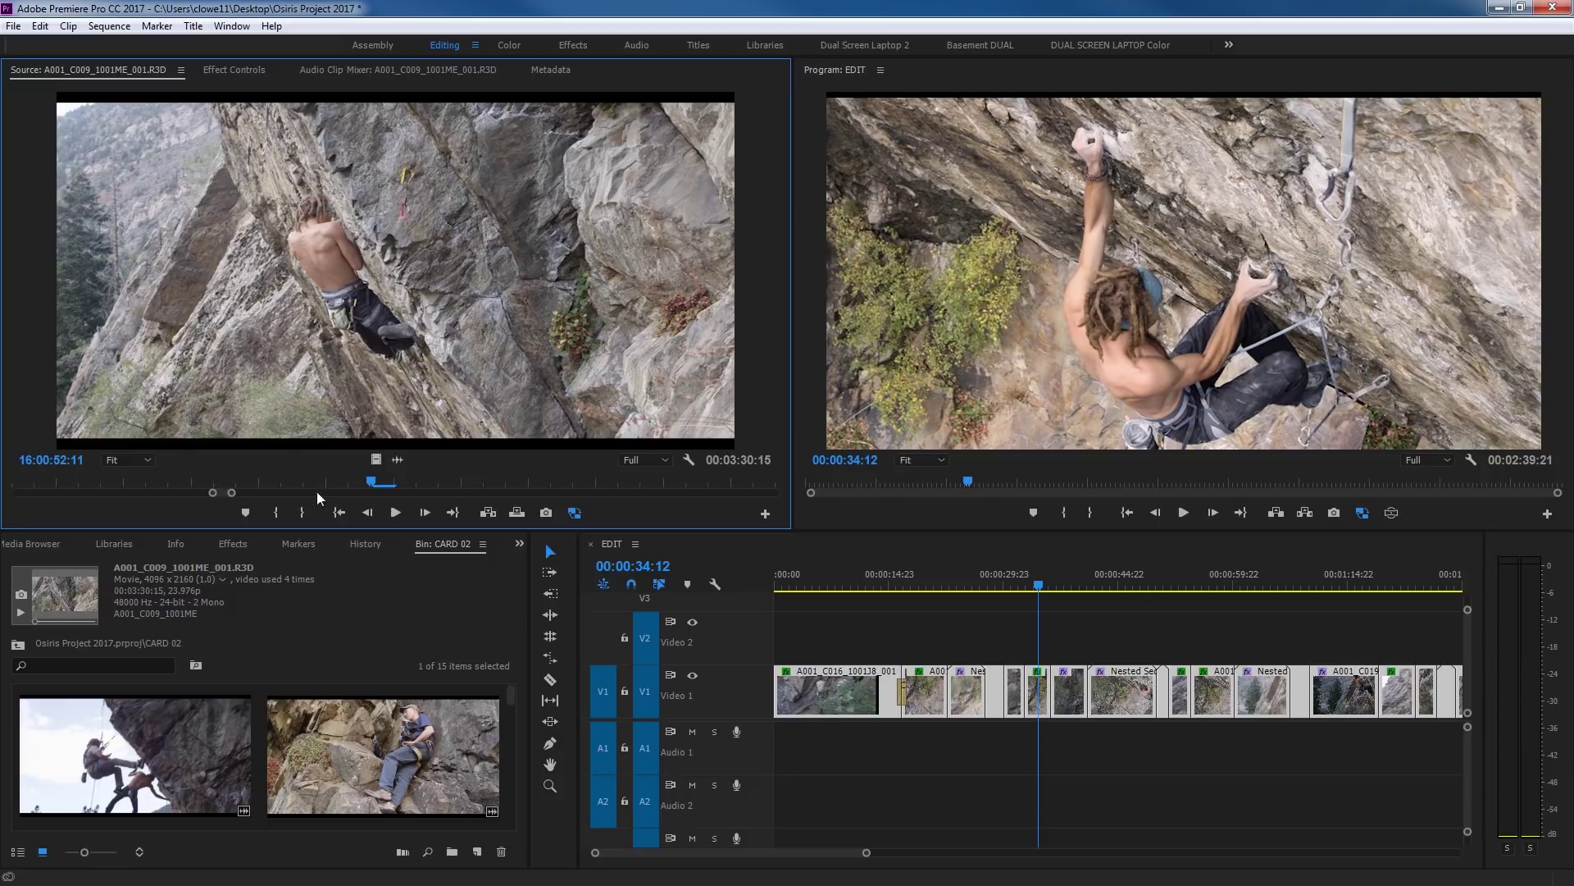
pyautogui.scroll(-5, 287, 492)
pyautogui.scroll(-6, 371, 495)
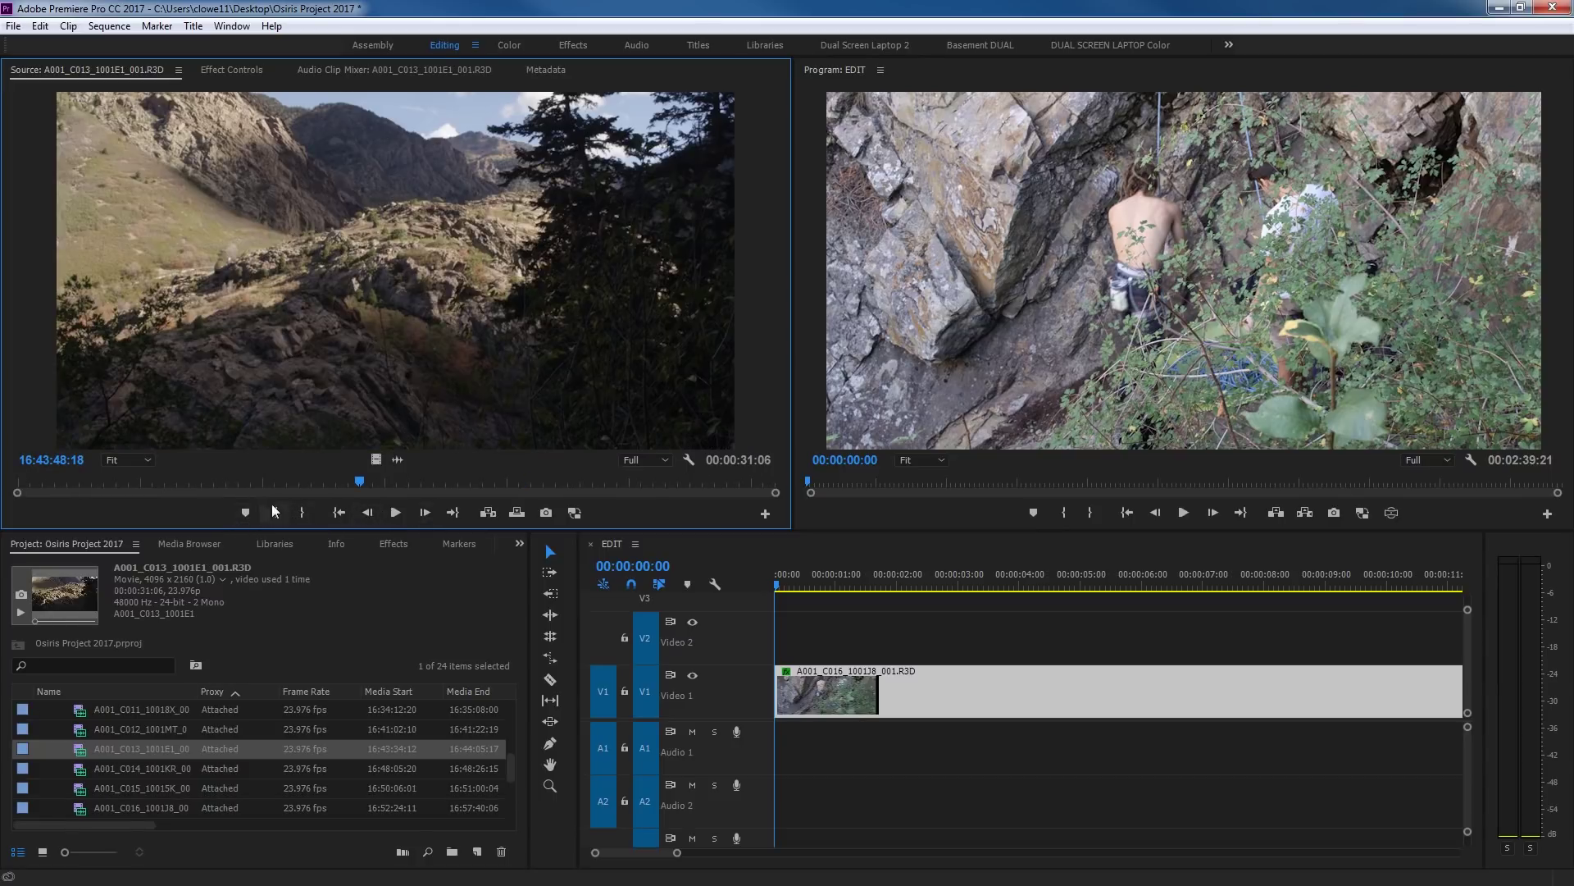
# - Add a marker at 16:43:47:07 on the landscape clip, view its Marker dialog, and close it unchanged
pyautogui.moveTo(342, 480)
pyautogui.mouseDown()
pyautogui.moveTo(144, 489)
pyautogui.moveTo(328, 489)
pyautogui.mouseUp()
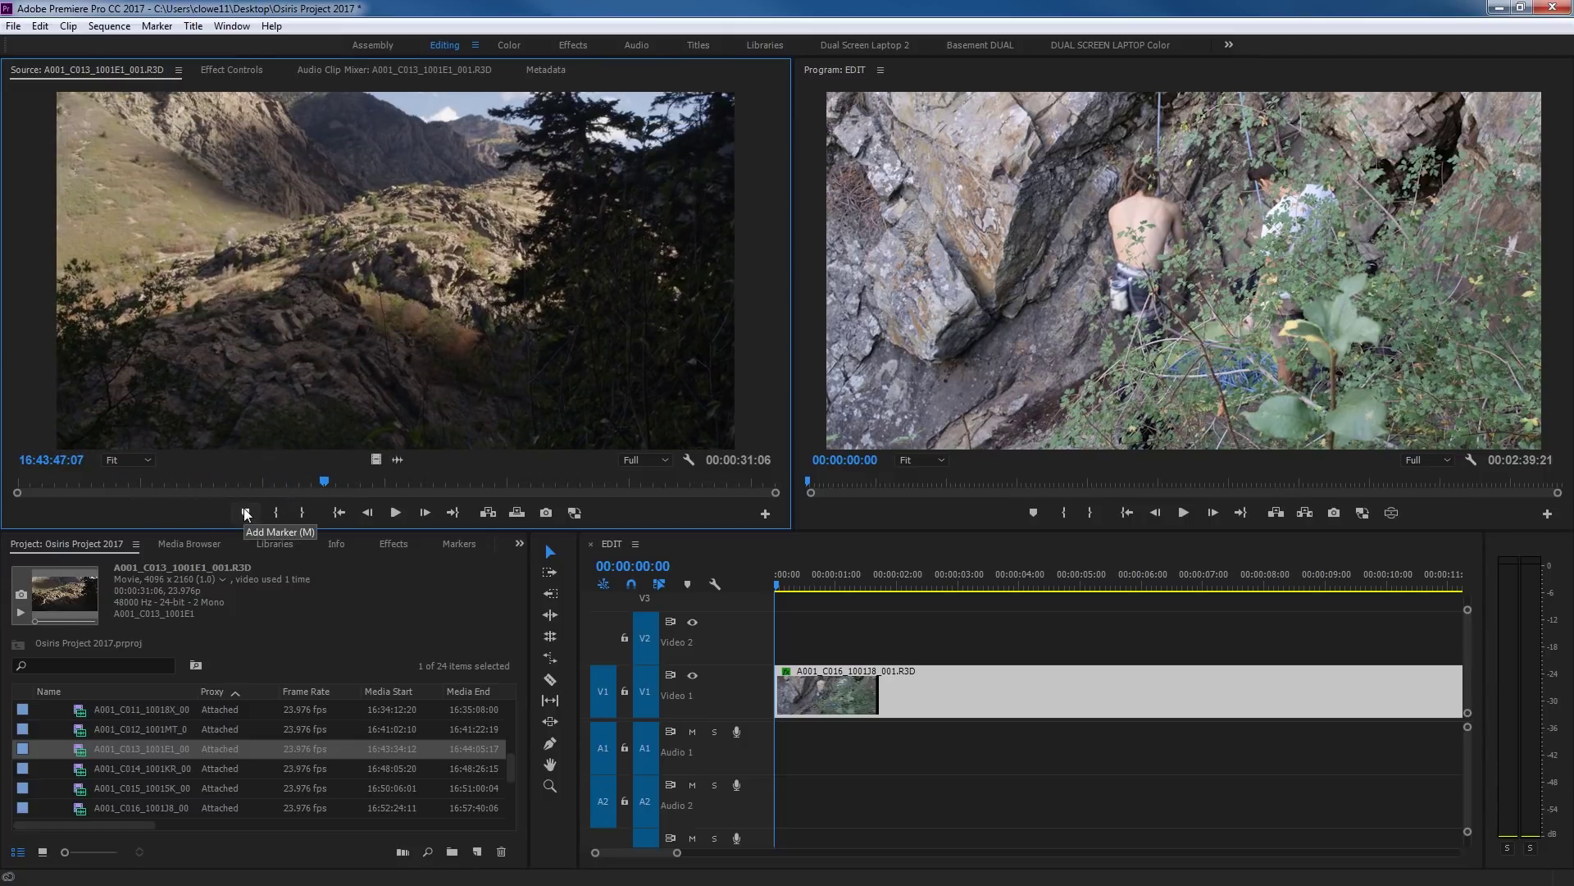
pyautogui.click(246, 512)
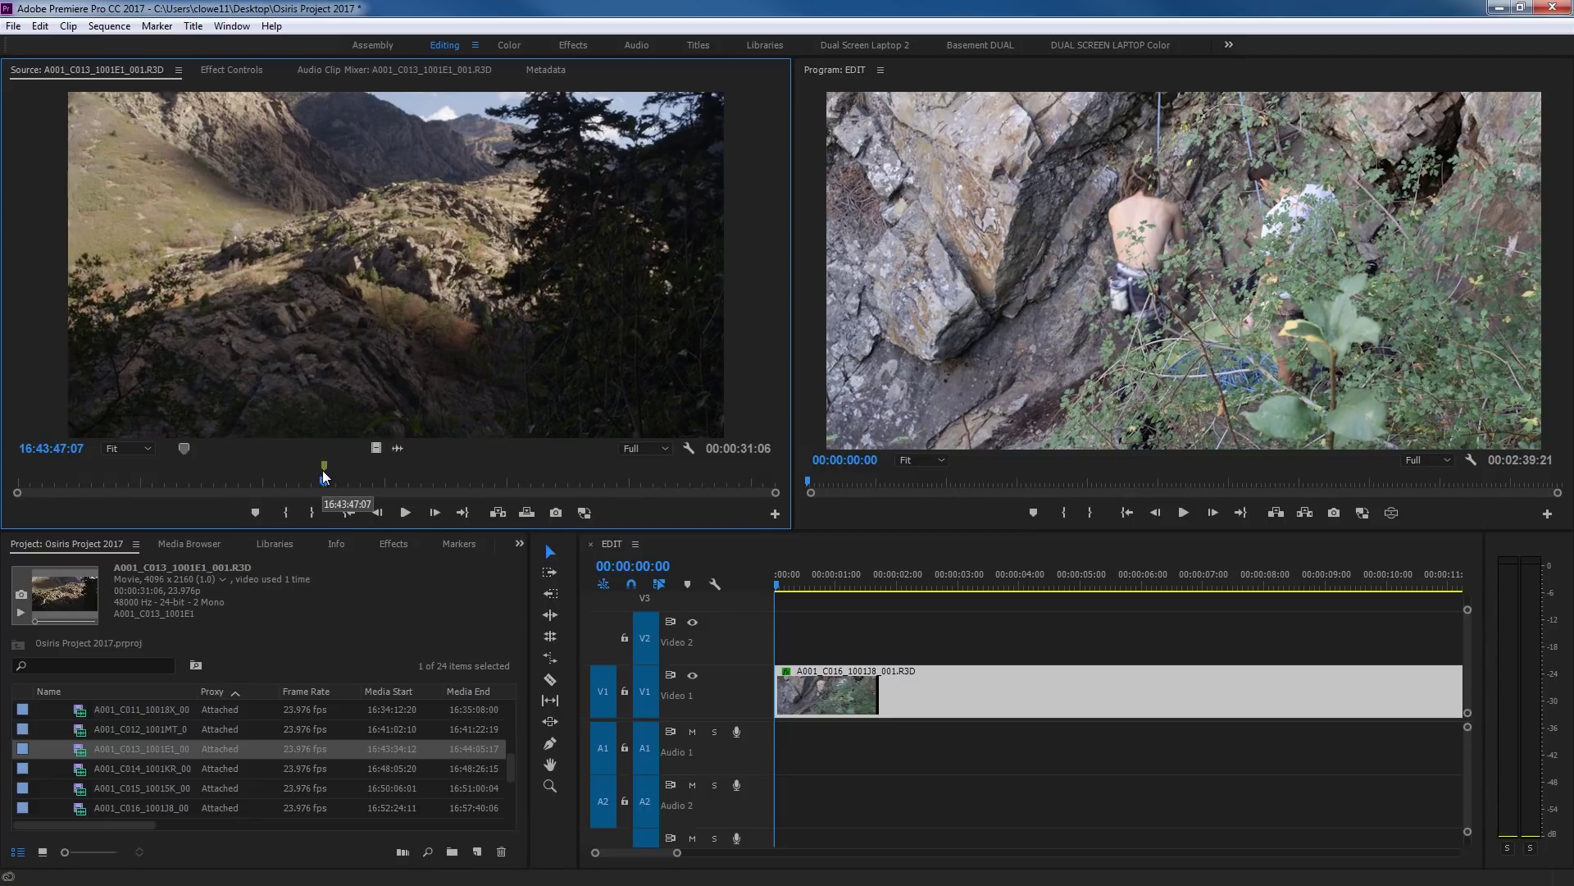
pyautogui.doubleClick(325, 465)
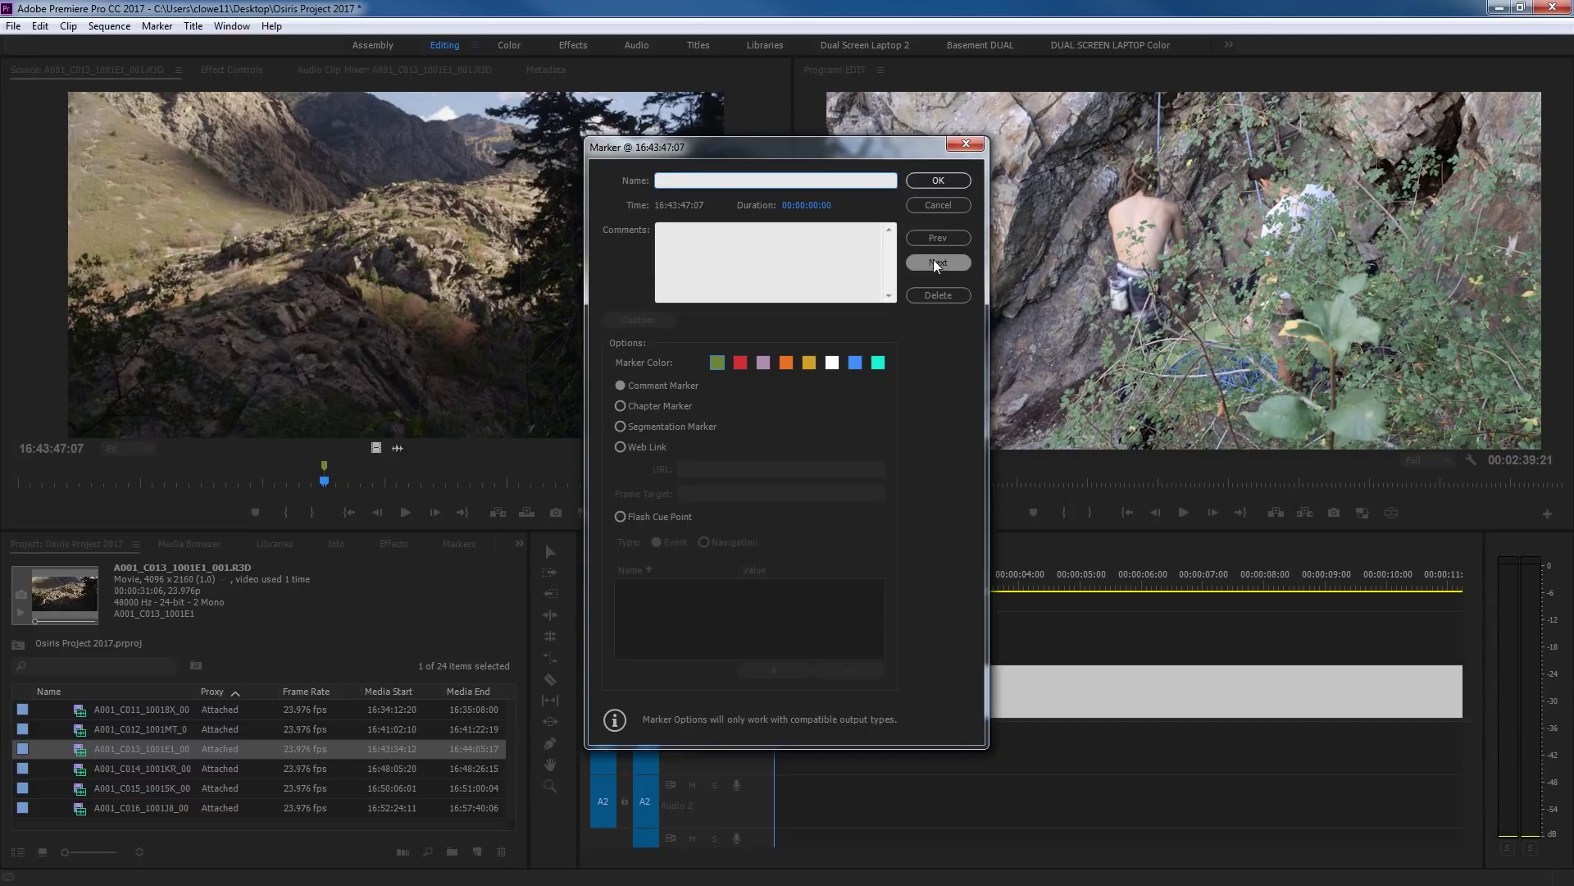
pyautogui.click(938, 205)
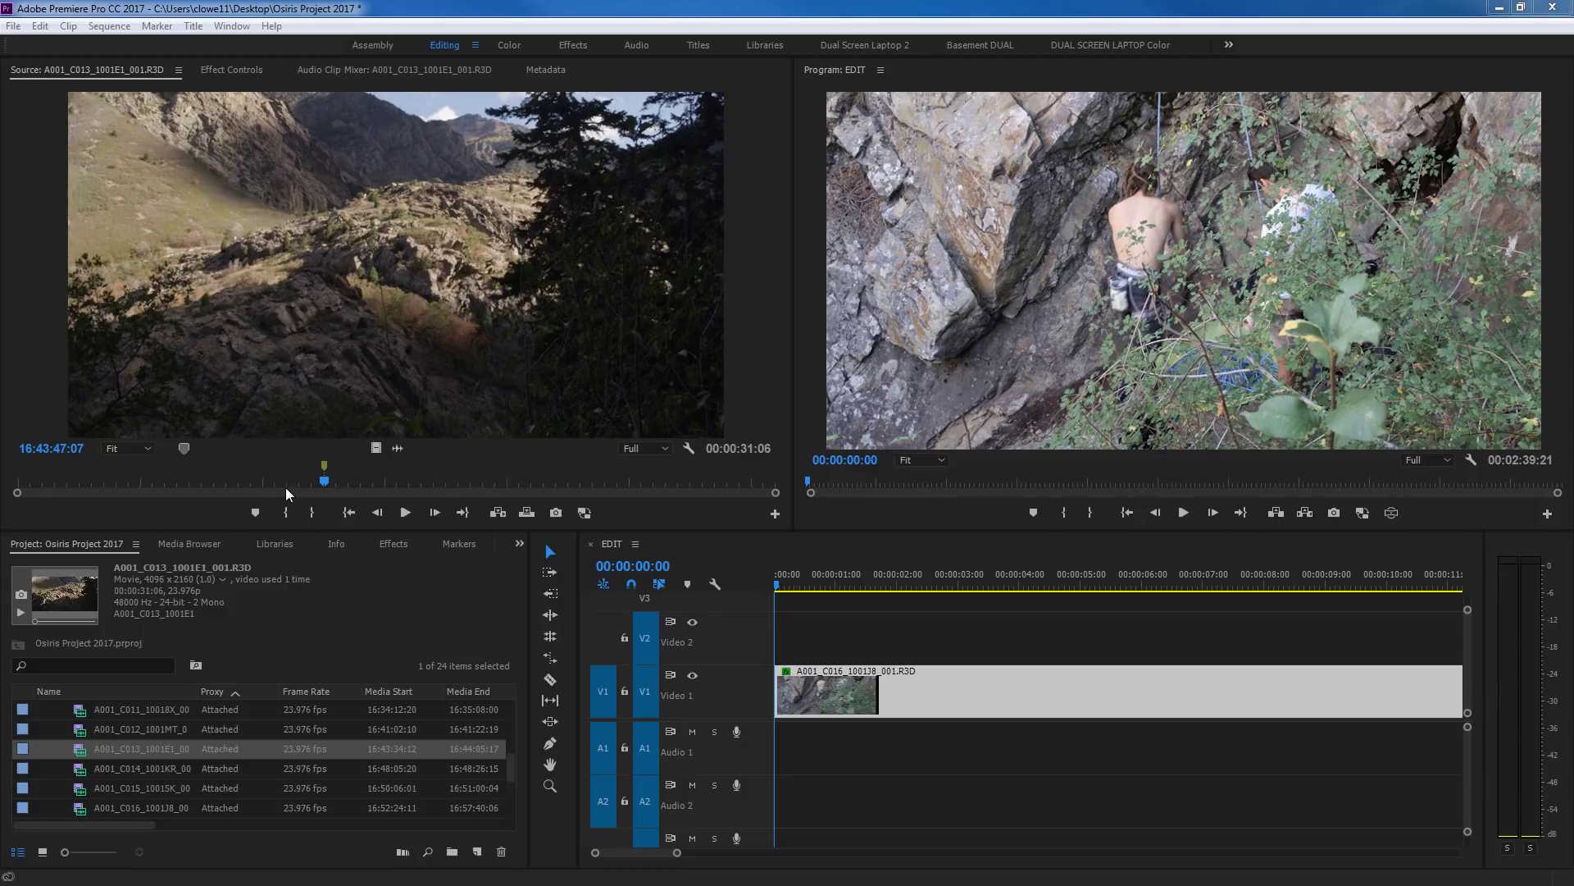
# - Return to the clip's first frame and choose Clear All Markers from the Source time ruler
pyautogui.moveTo(278, 482); pyautogui.dragTo(27, 482)
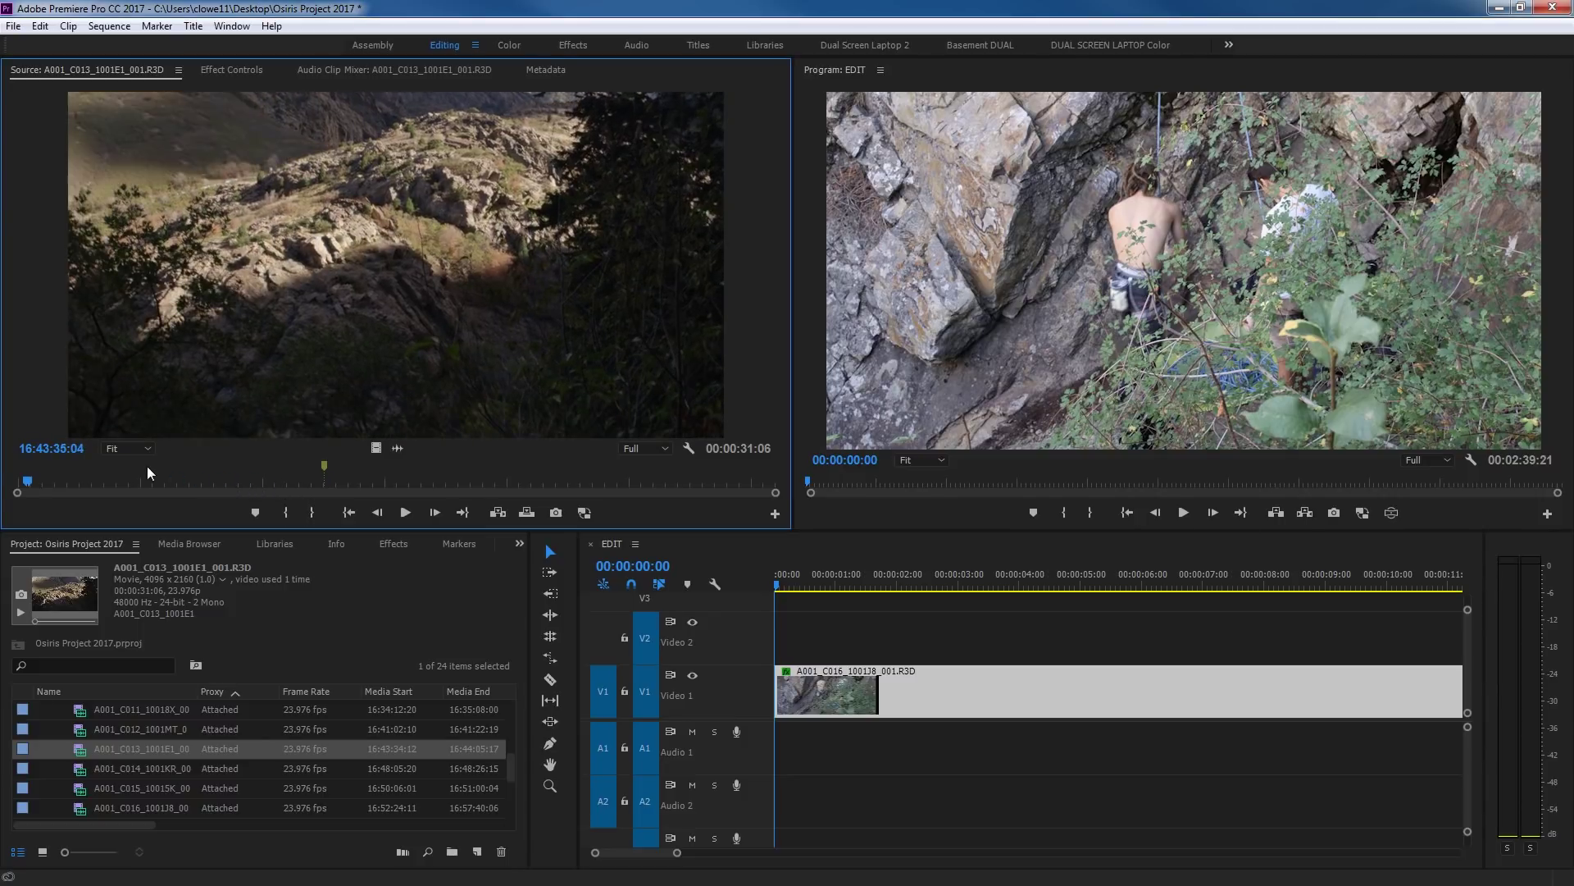
pyautogui.press('Home')
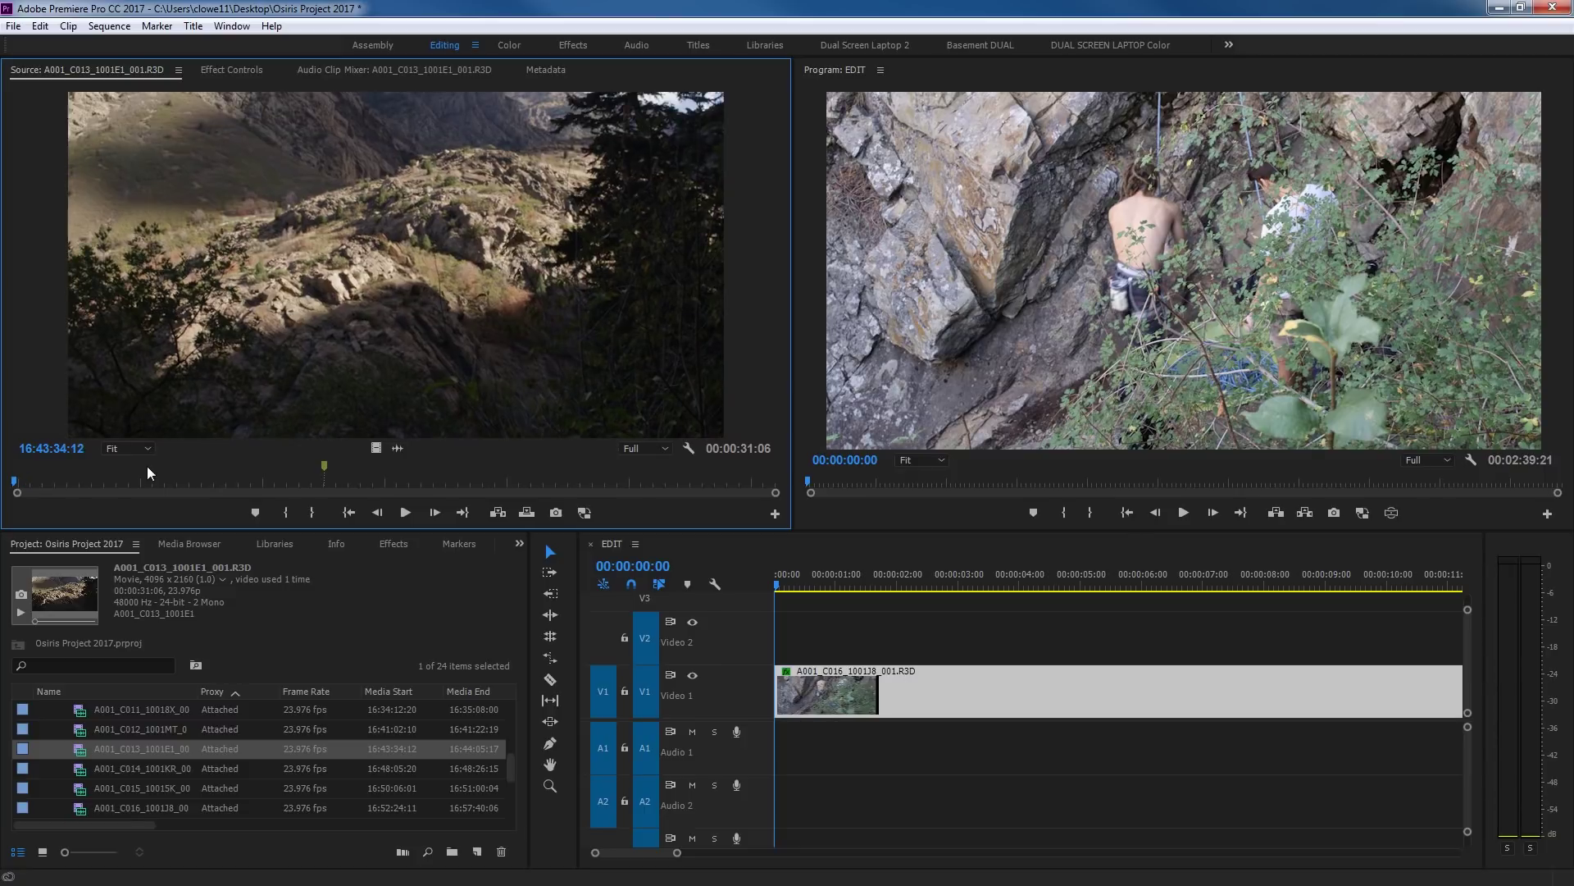
pyautogui.rightClick(323, 464)
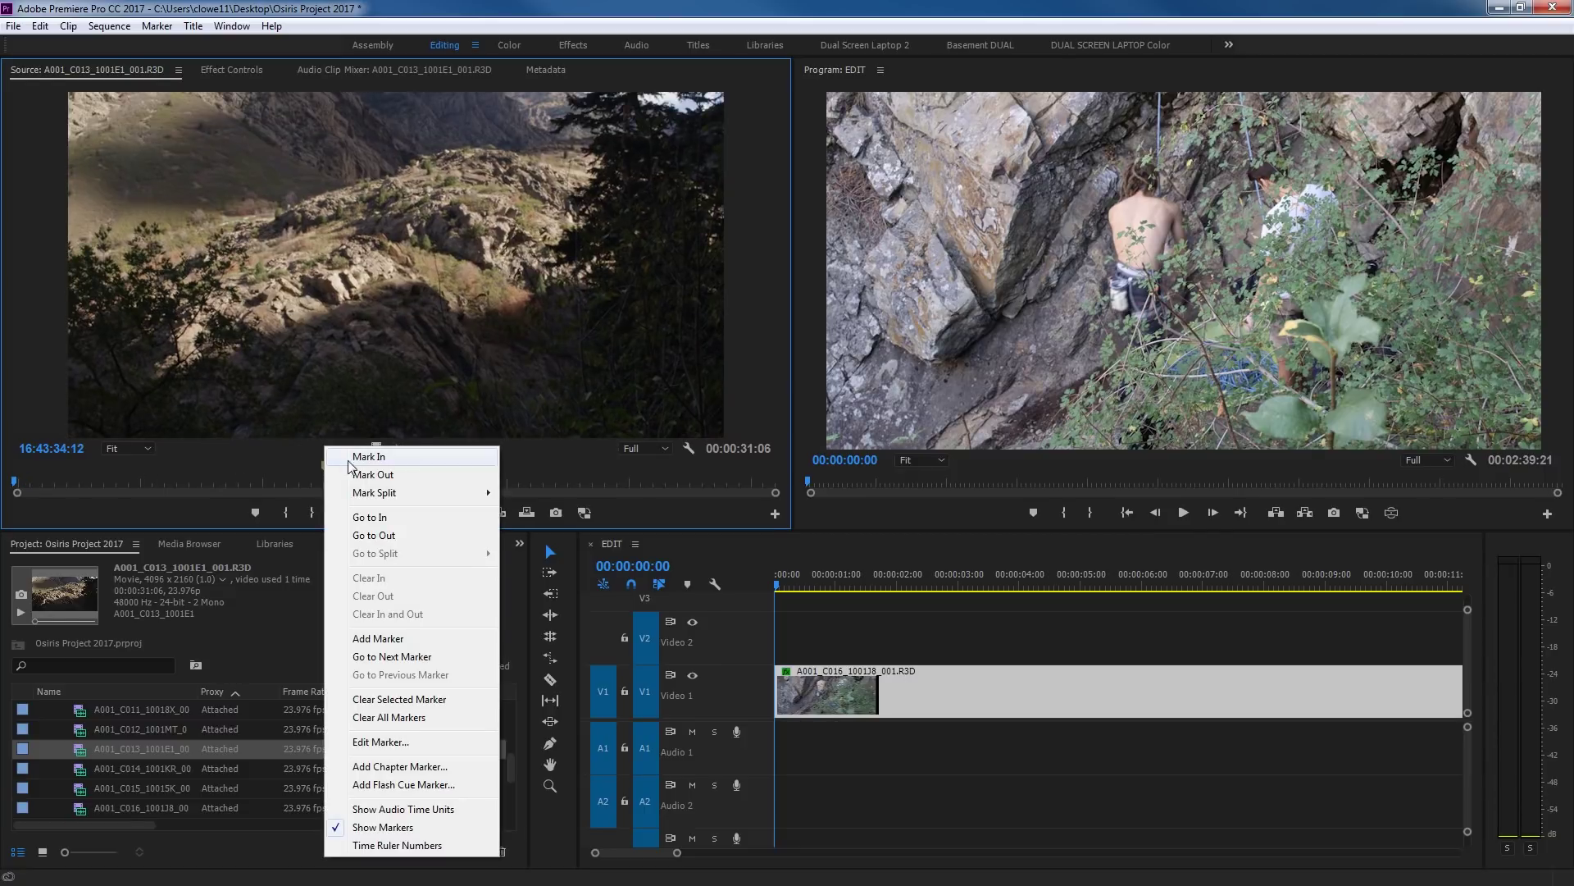
pyautogui.click(403, 718)
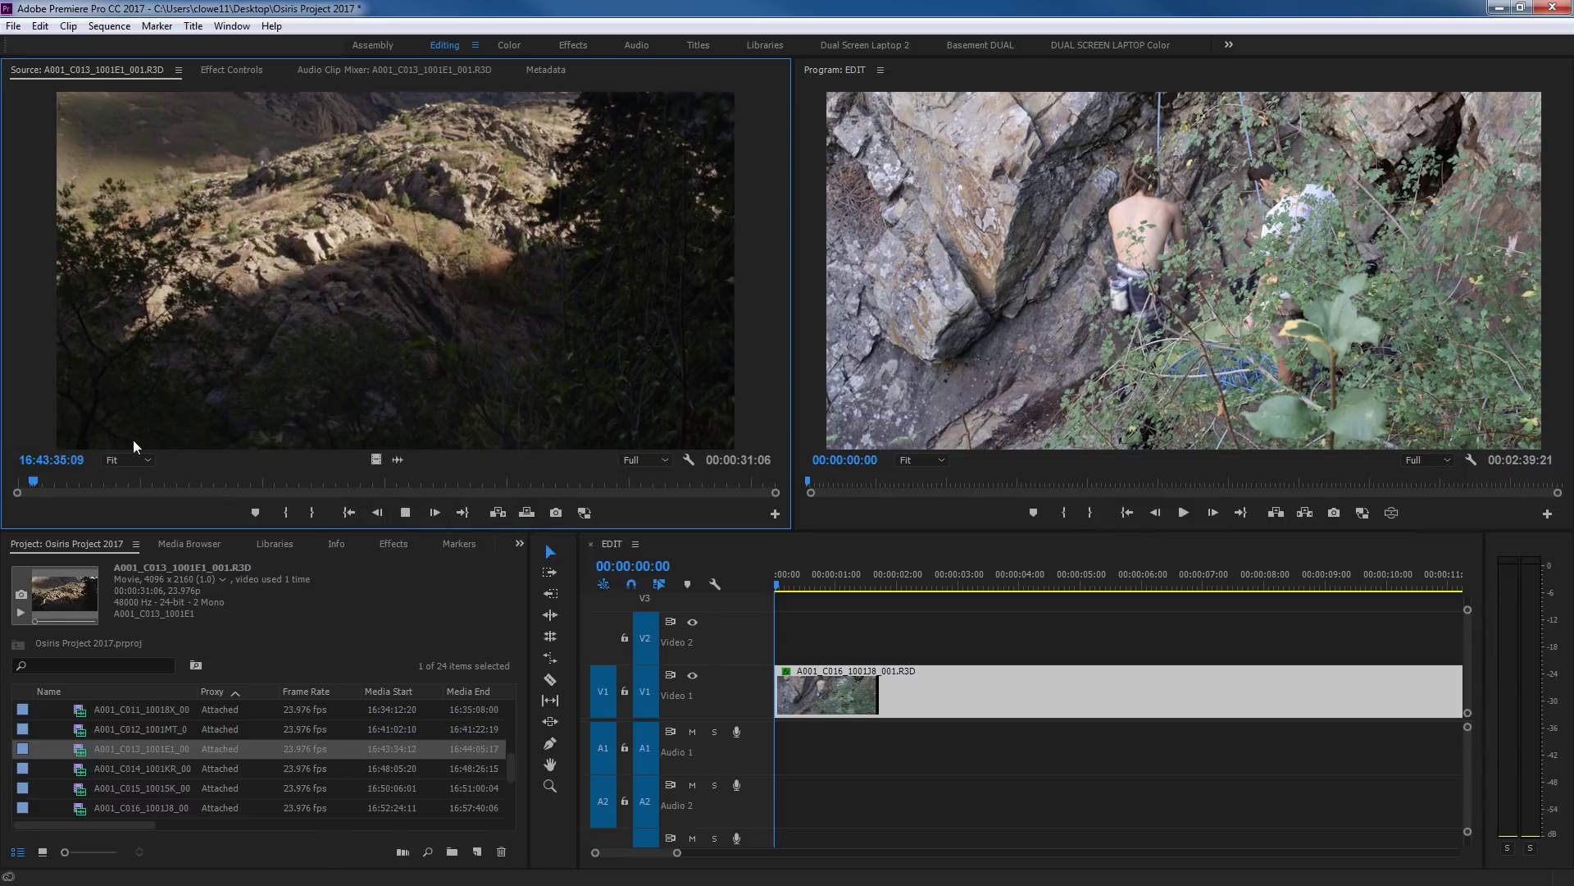
# - Play and reverse the landscape clip, then mark In at 16:43:39:03, leaving 00:00:26:15
pyautogui.click(583, 513)
pyautogui.press('space')
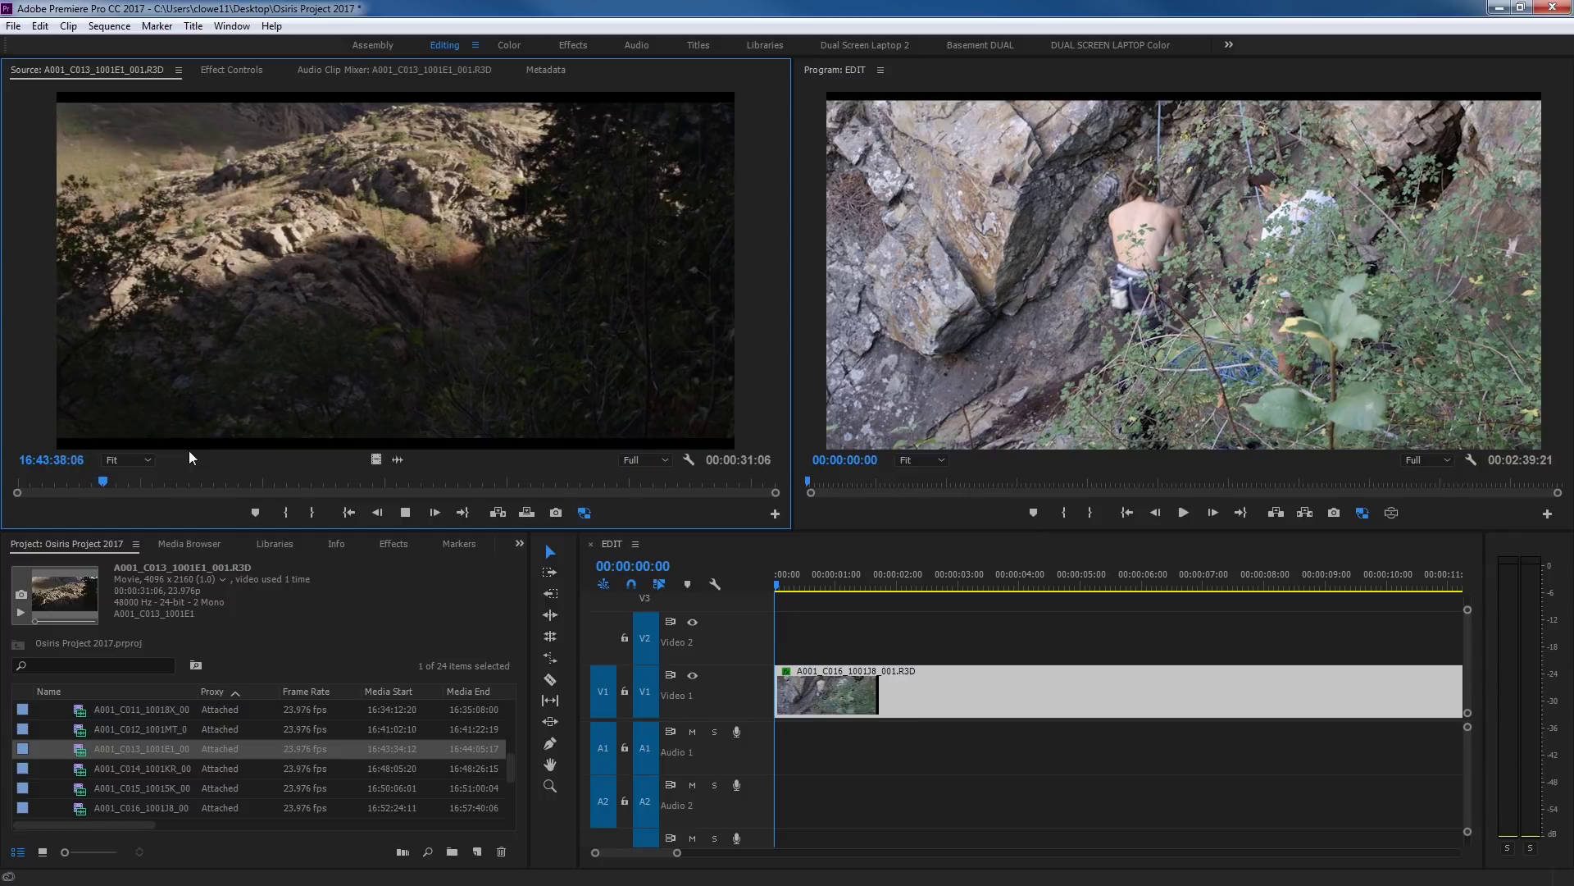
pyautogui.press('space')
pyautogui.press('j')
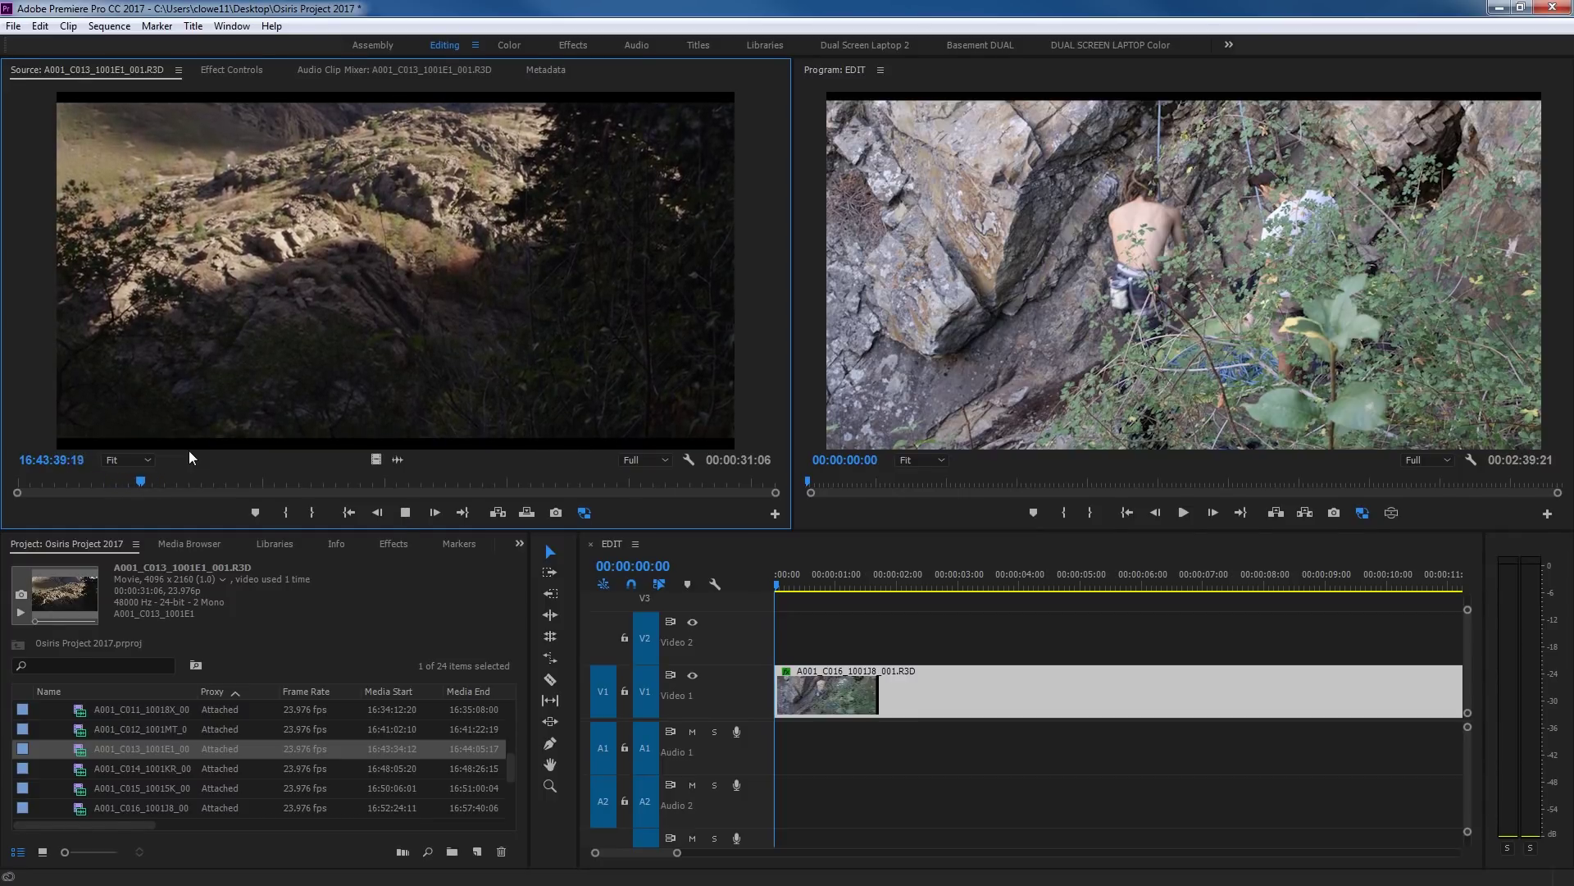
pyautogui.press('k')
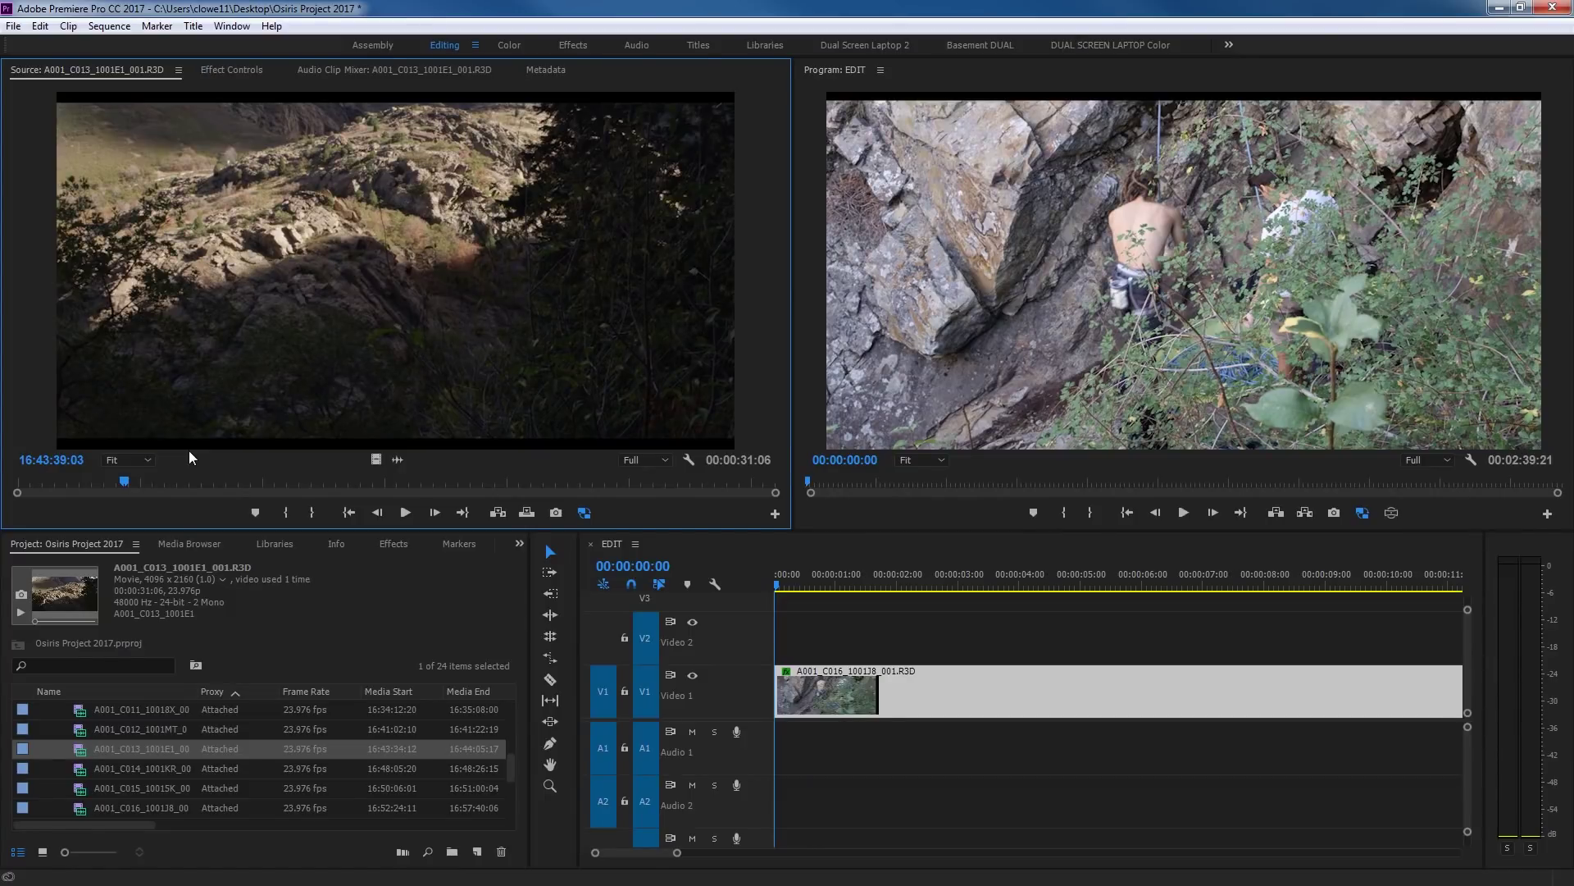
pyautogui.click(289, 516)
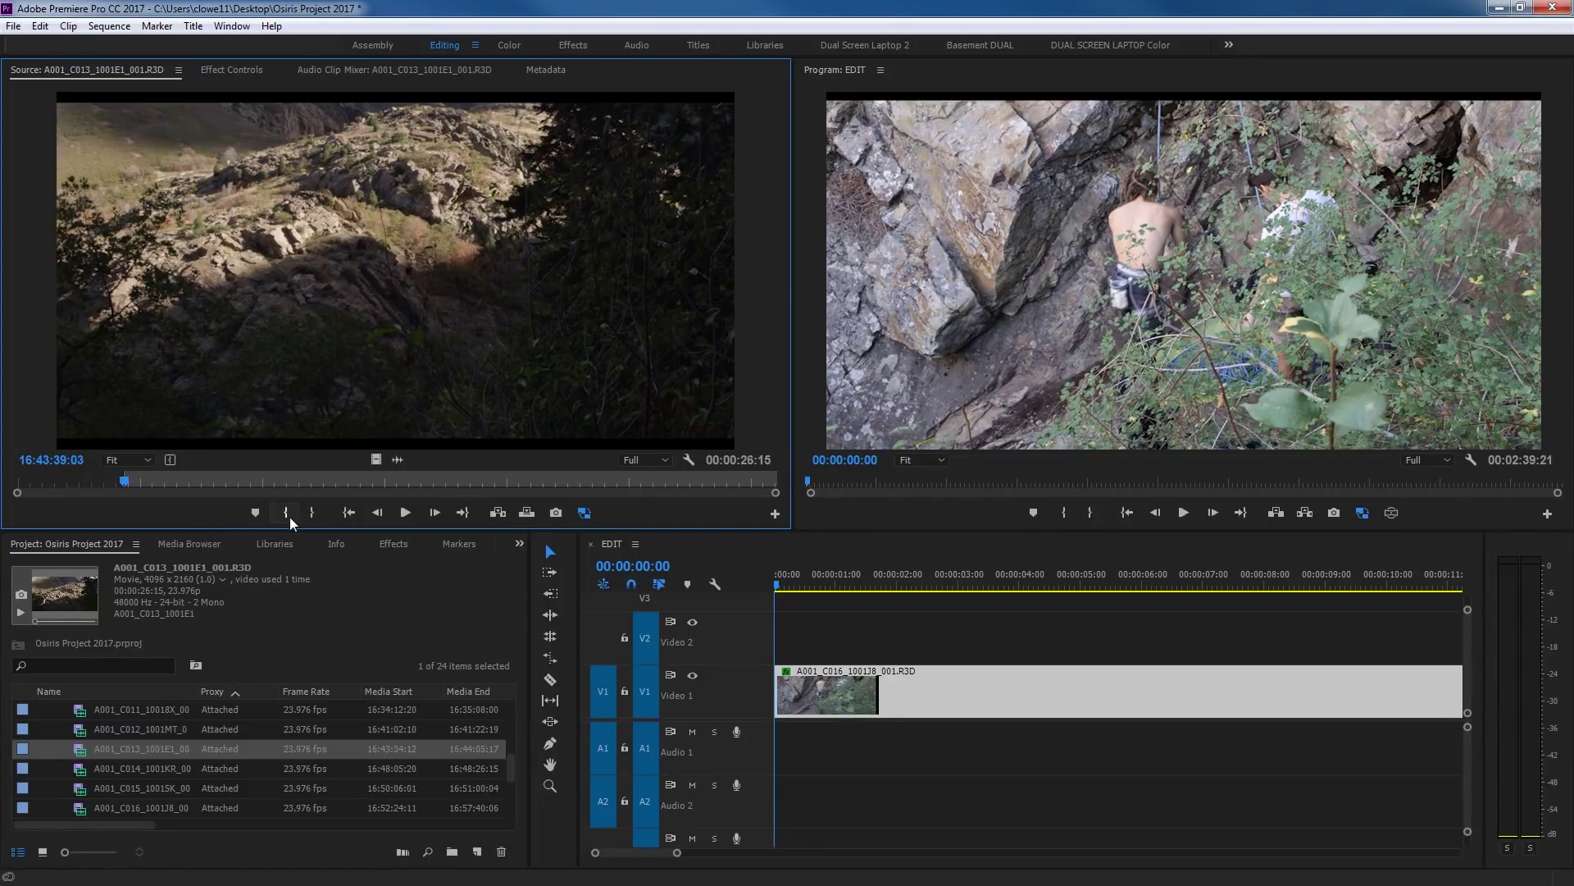
# - Play on from the In point and mark an Out point where playback stops
pyautogui.press('space')
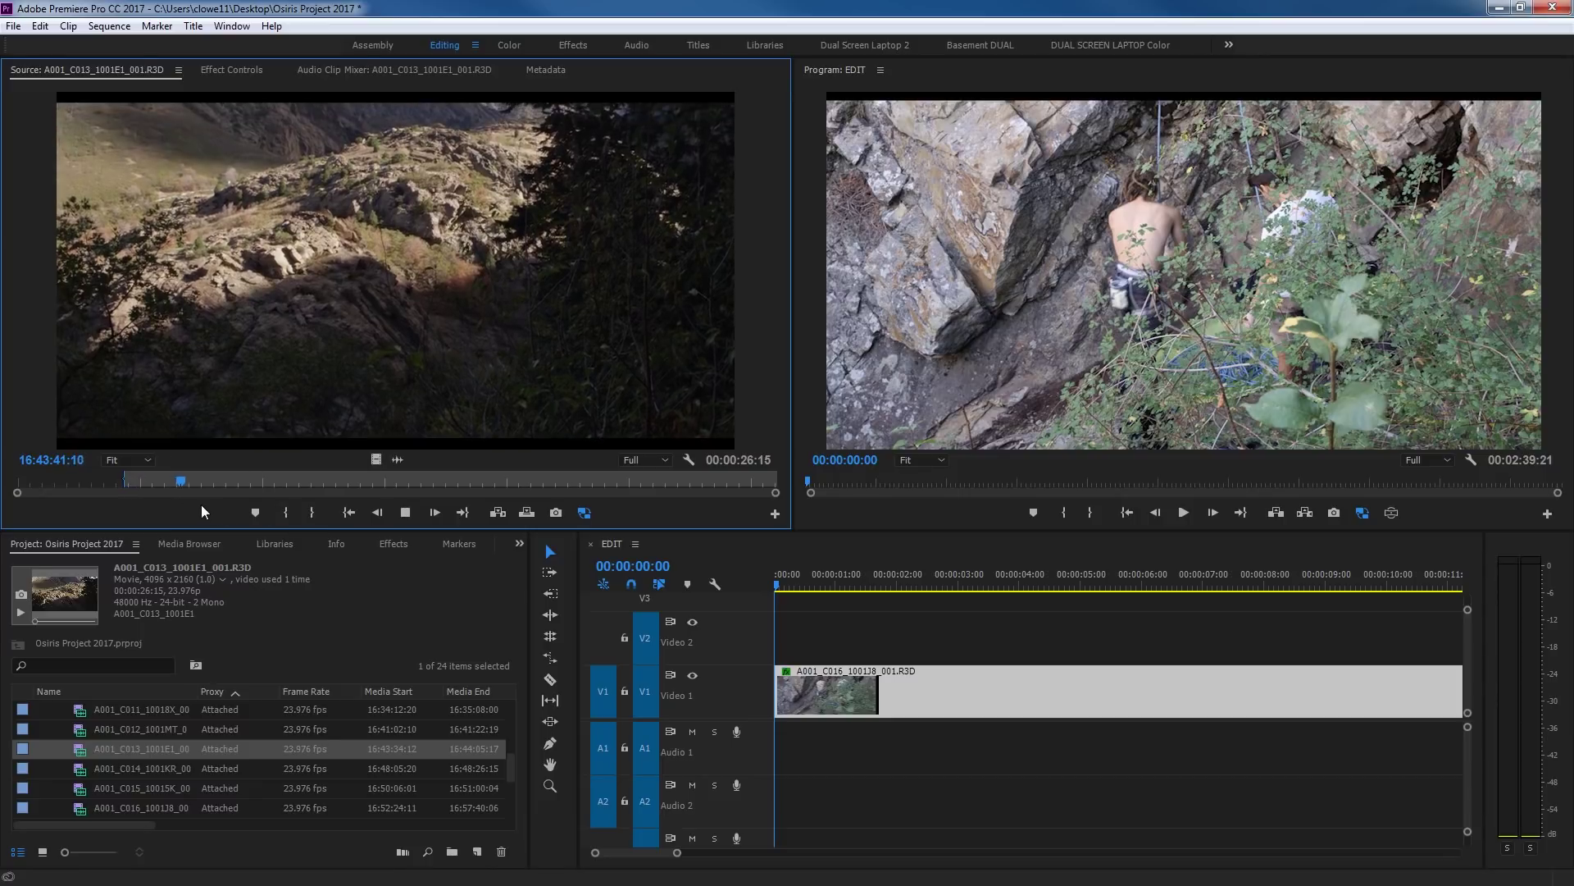
pyautogui.press('space')
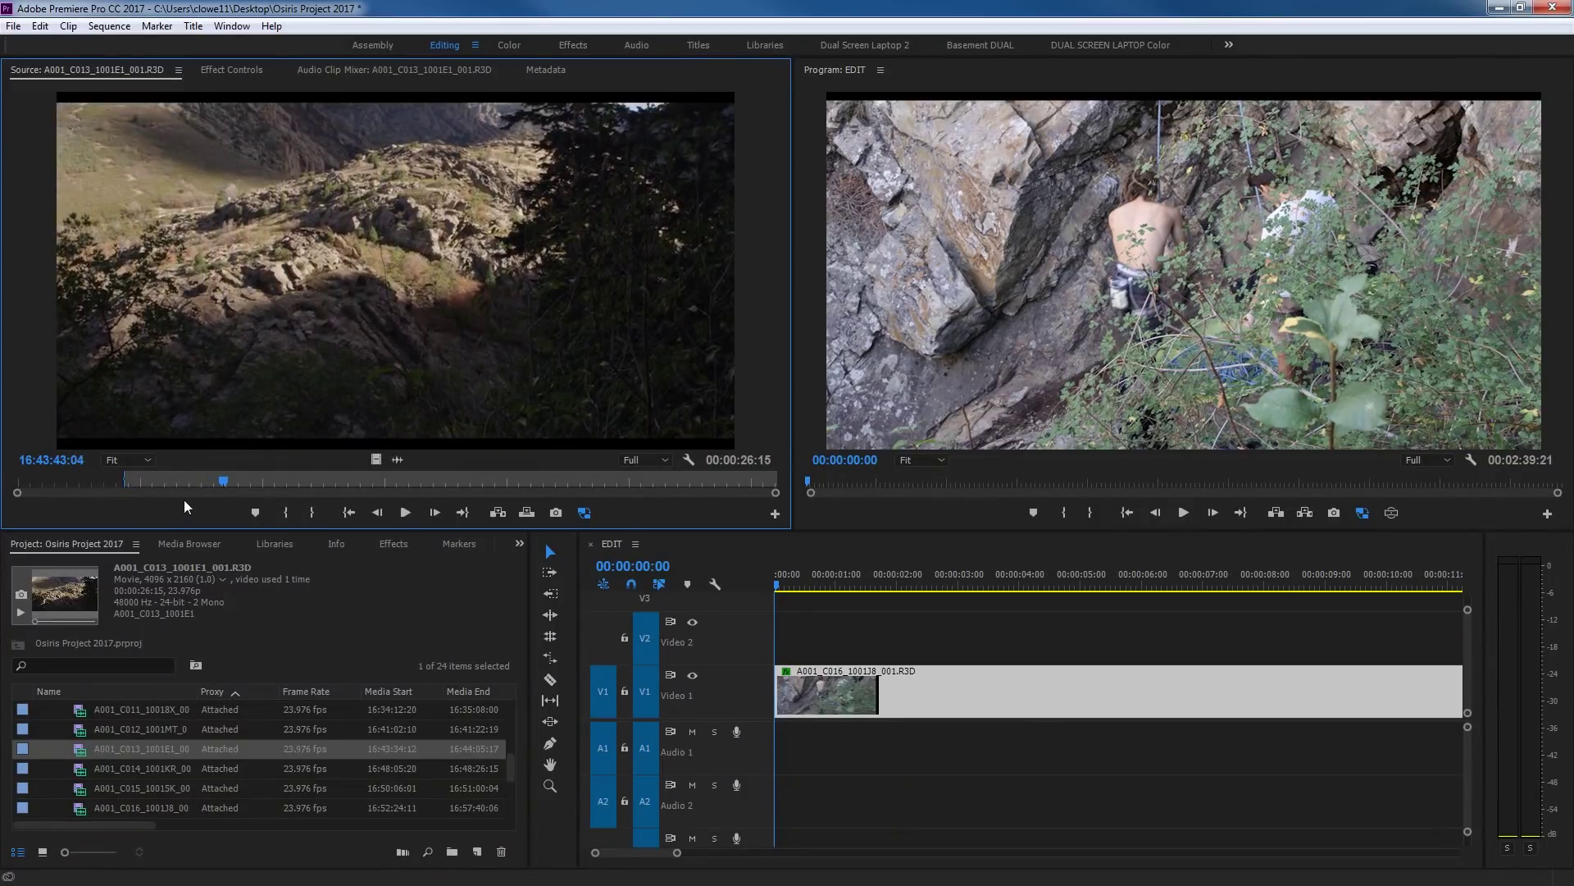
pyautogui.press('o')
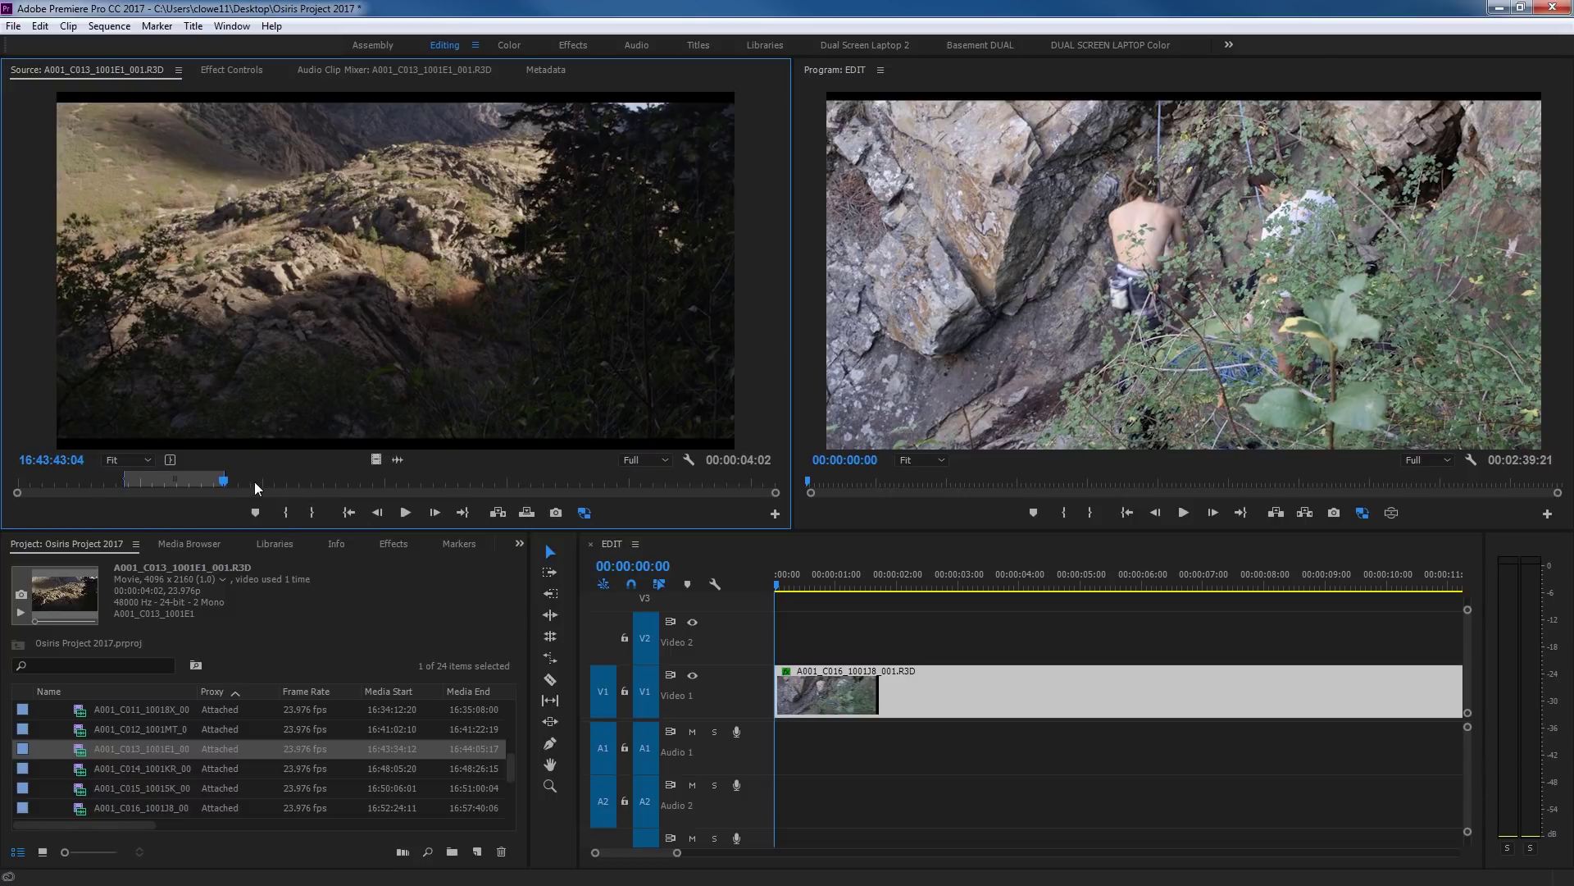
# - Re-mark In at 16:43:37:20 and Out at 16:43:44:09, a 00:00:06:14 range
pyautogui.moveTo(223, 481); pyautogui.dragTo(95, 480)
pyautogui.press('i')
pyautogui.moveTo(97, 480); pyautogui.dragTo(255, 485)
pyautogui.press('o')
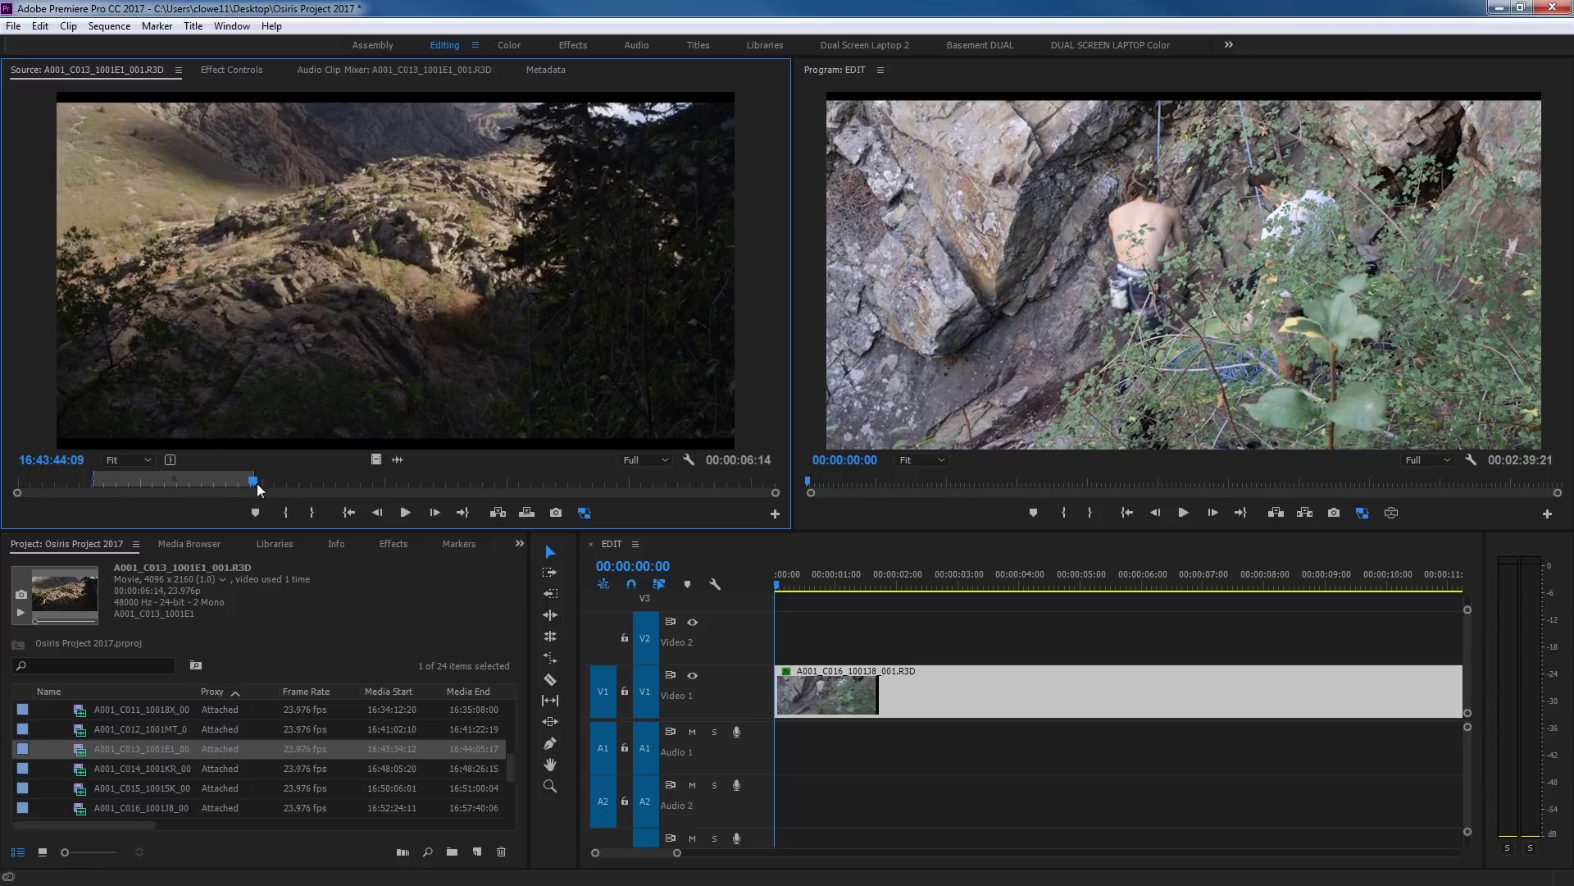
# - Clear In/Out, undo to restore the range, then jump to the In and Out points
pyautogui.hotkey('ctrl', 'shift', 'x')
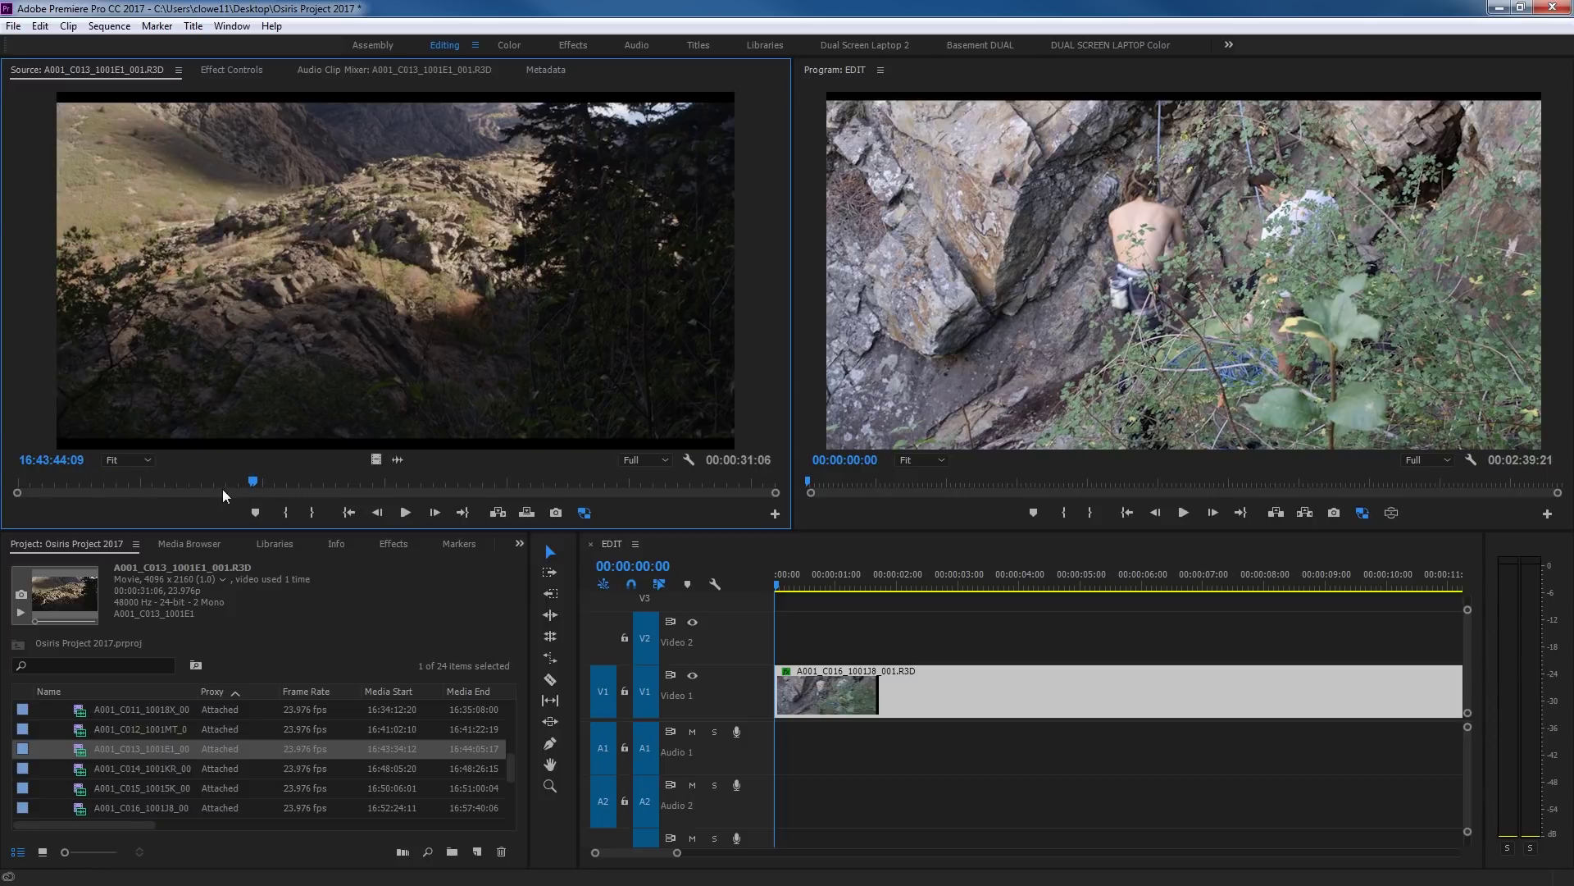
pyautogui.hotkey('ctrl', 'z')
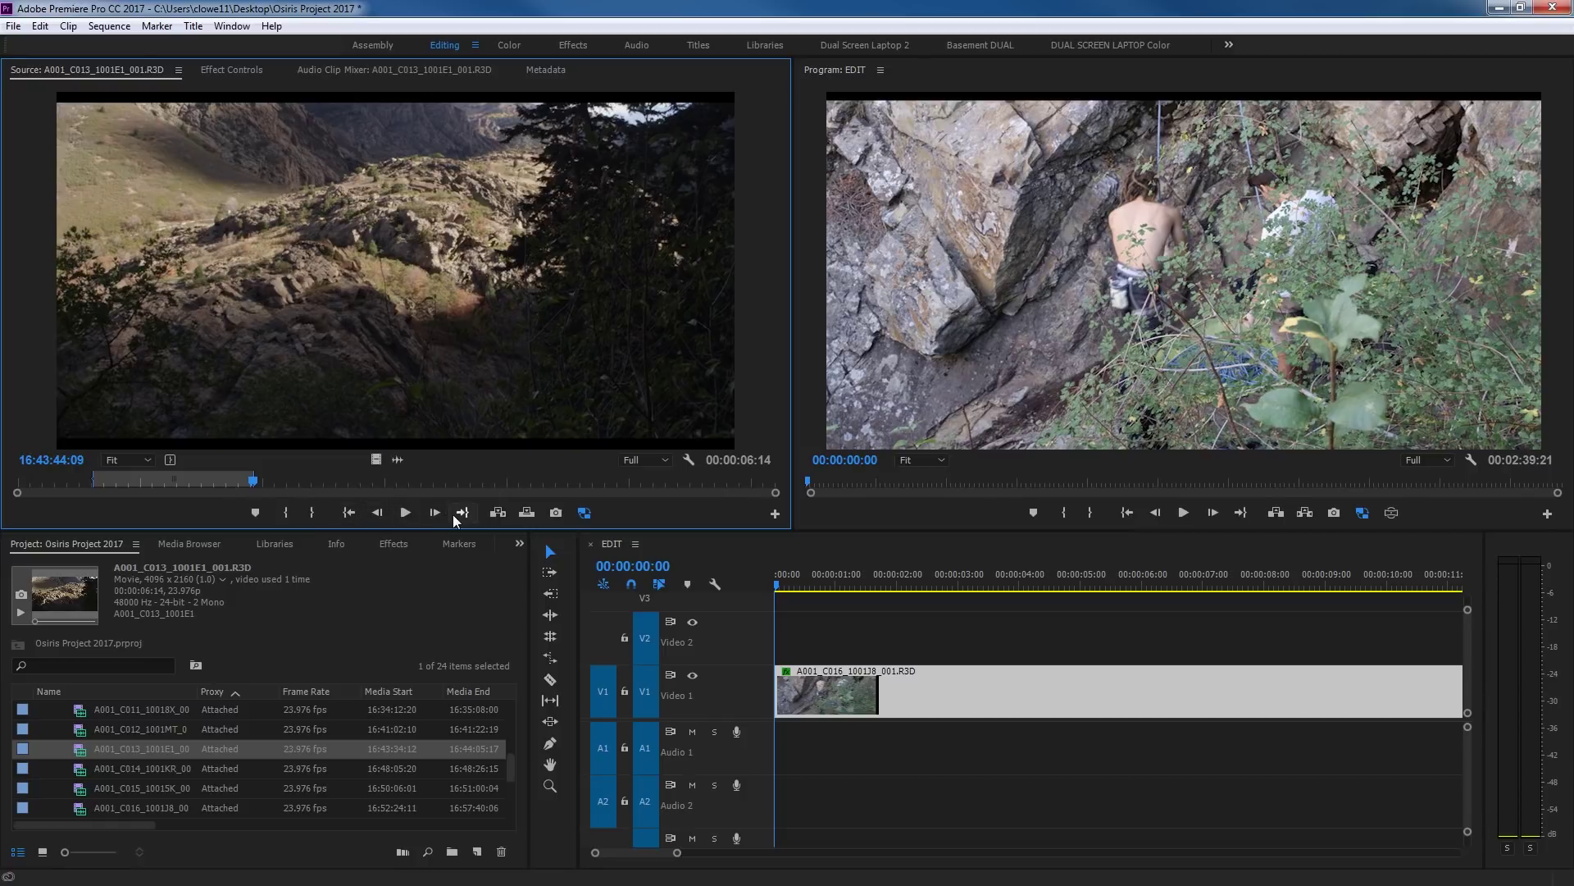
pyautogui.click(347, 513)
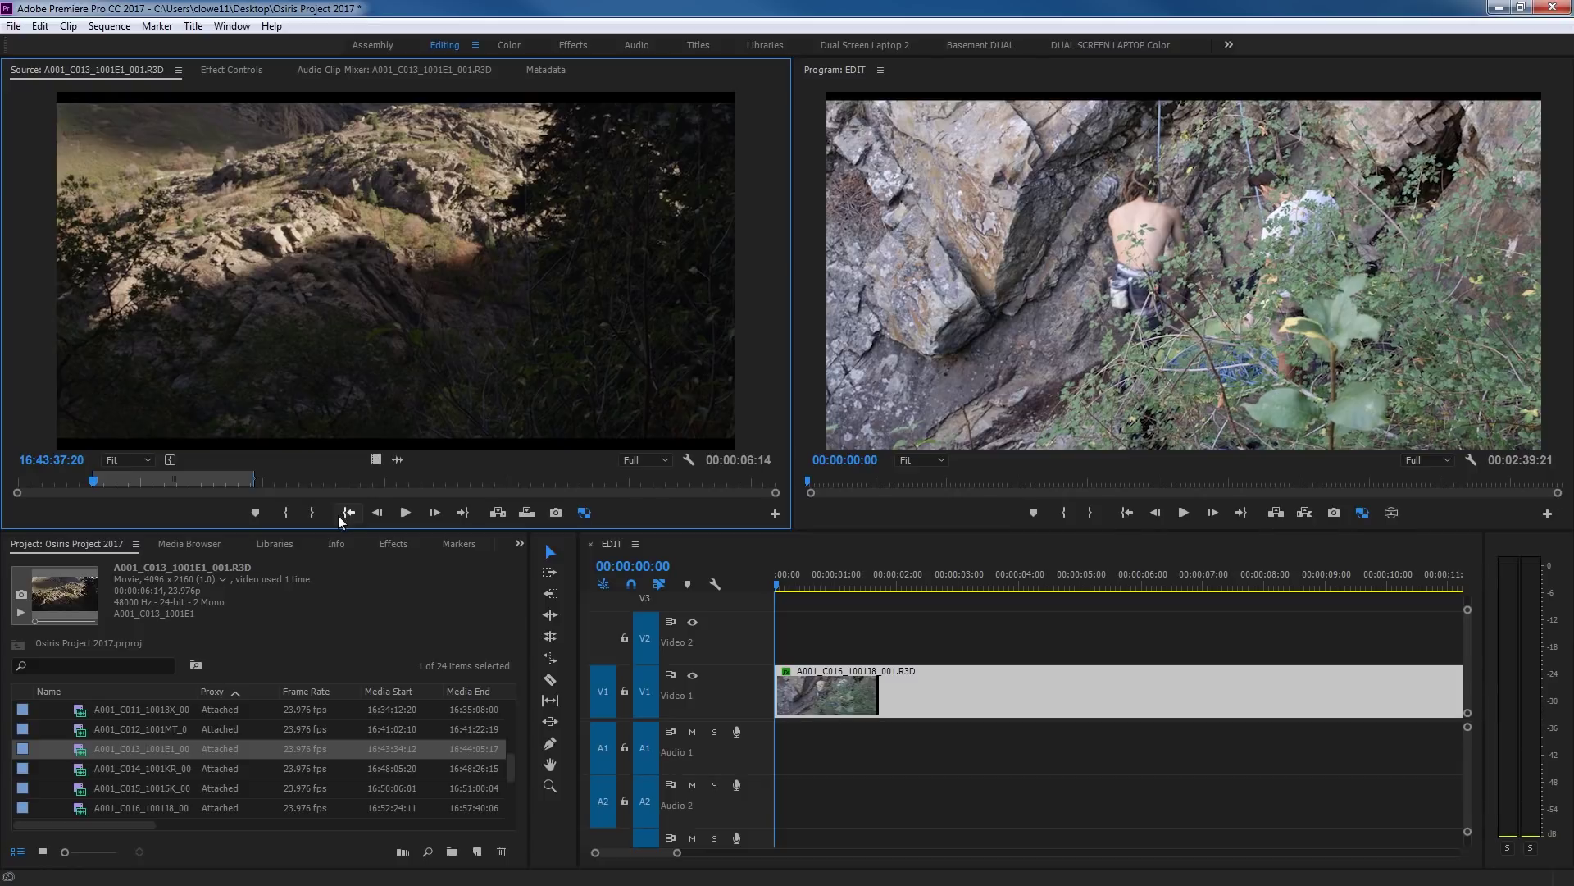
pyautogui.click(461, 518)
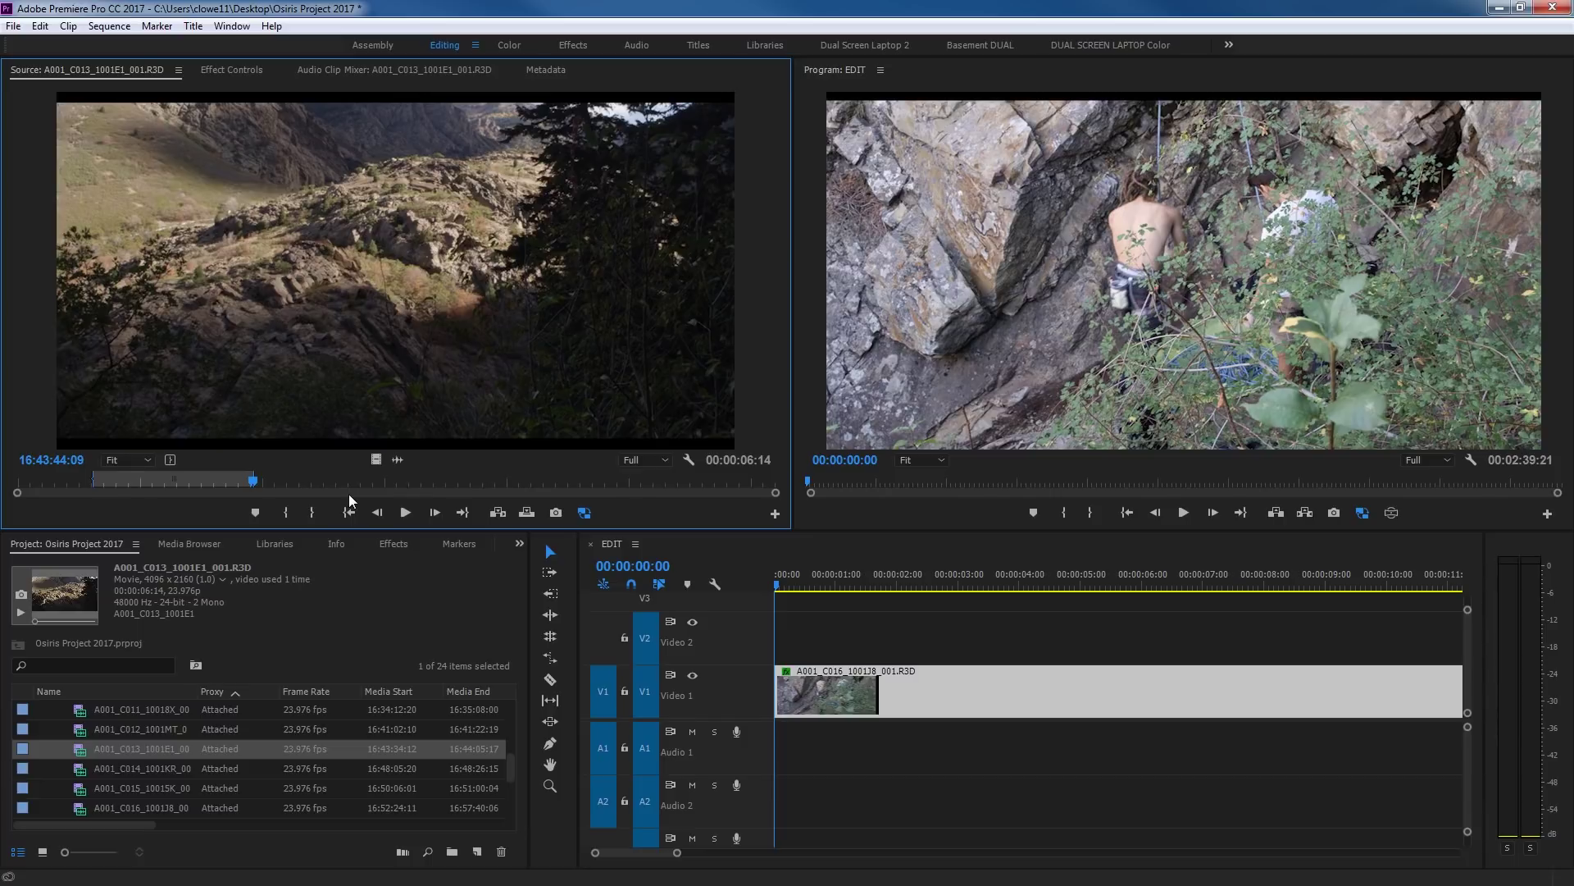
# - Hop between clip start, In point, Out point and clip end, finishing on the first frame
pyautogui.press('Home')
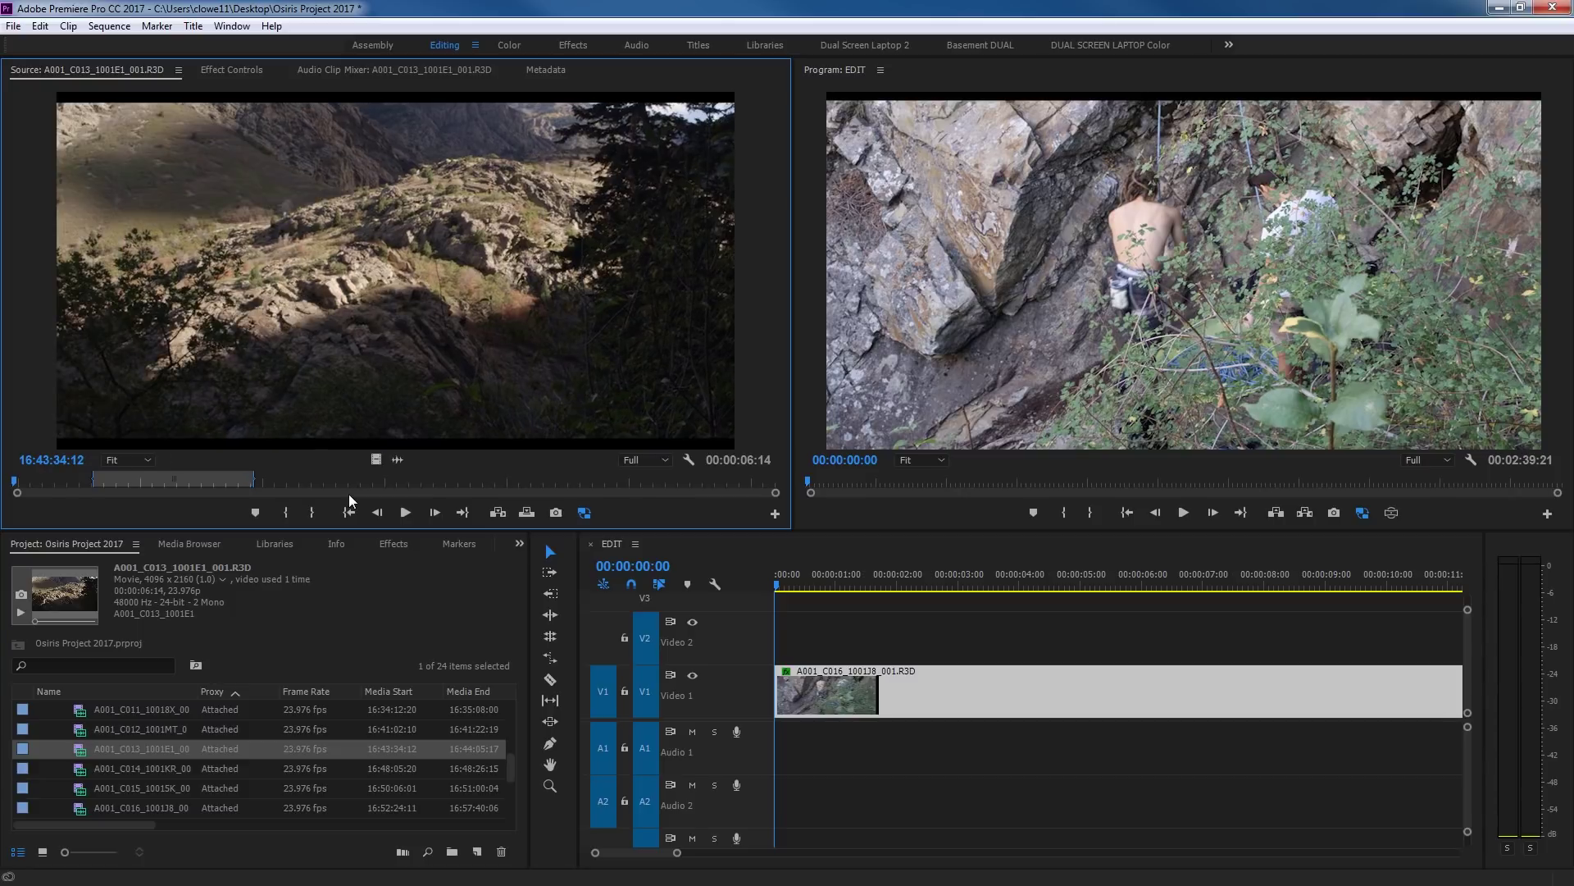
pyautogui.hotkey('shift', 'i')
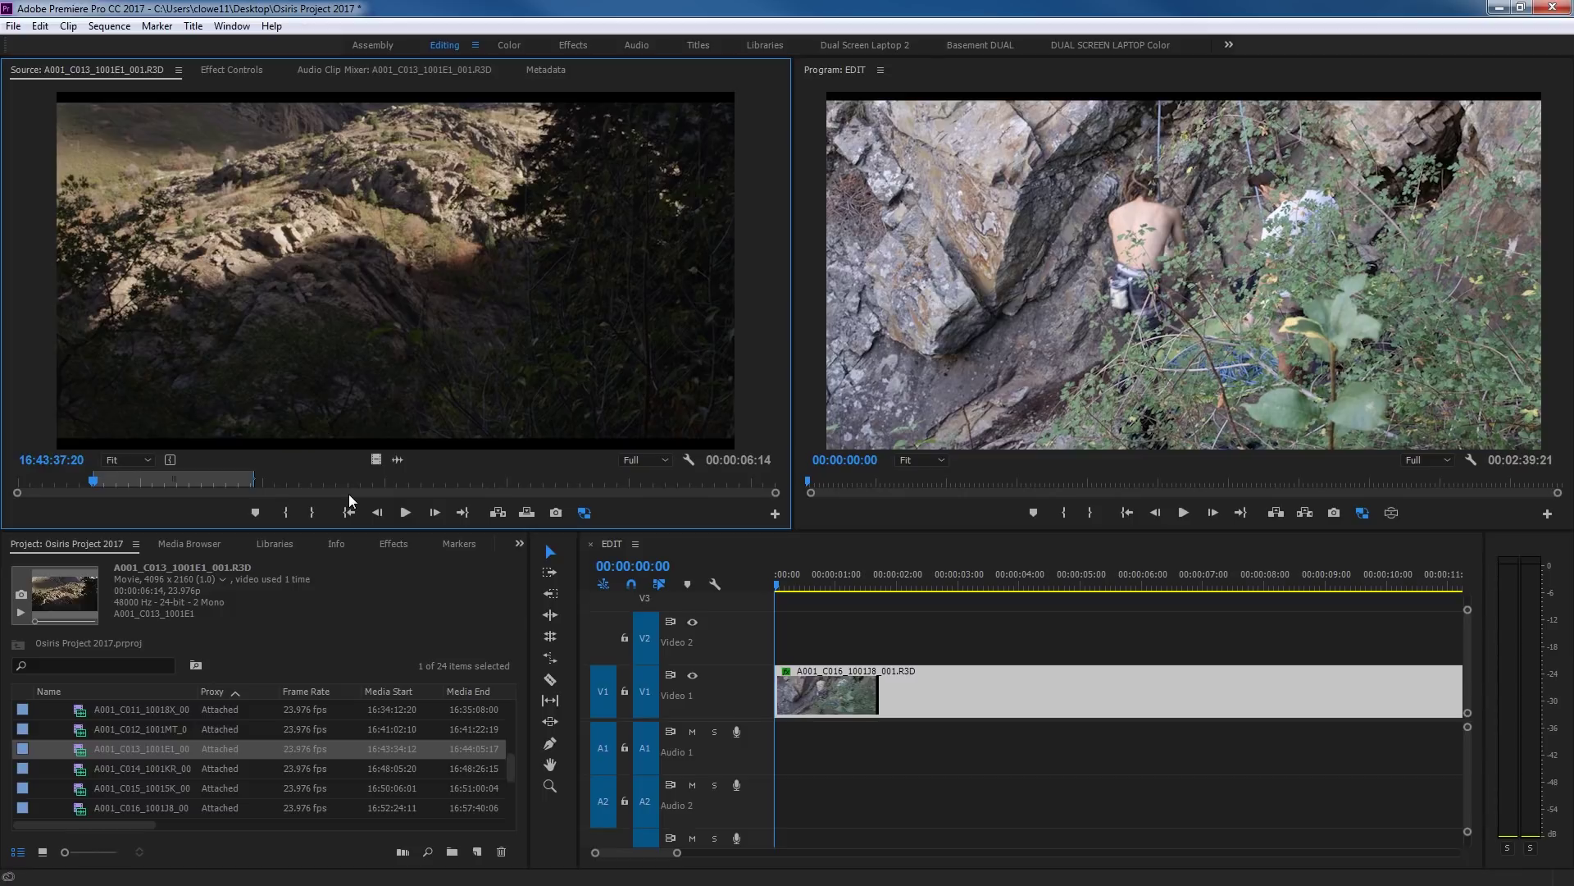
pyautogui.hotkey('shift', 'o')
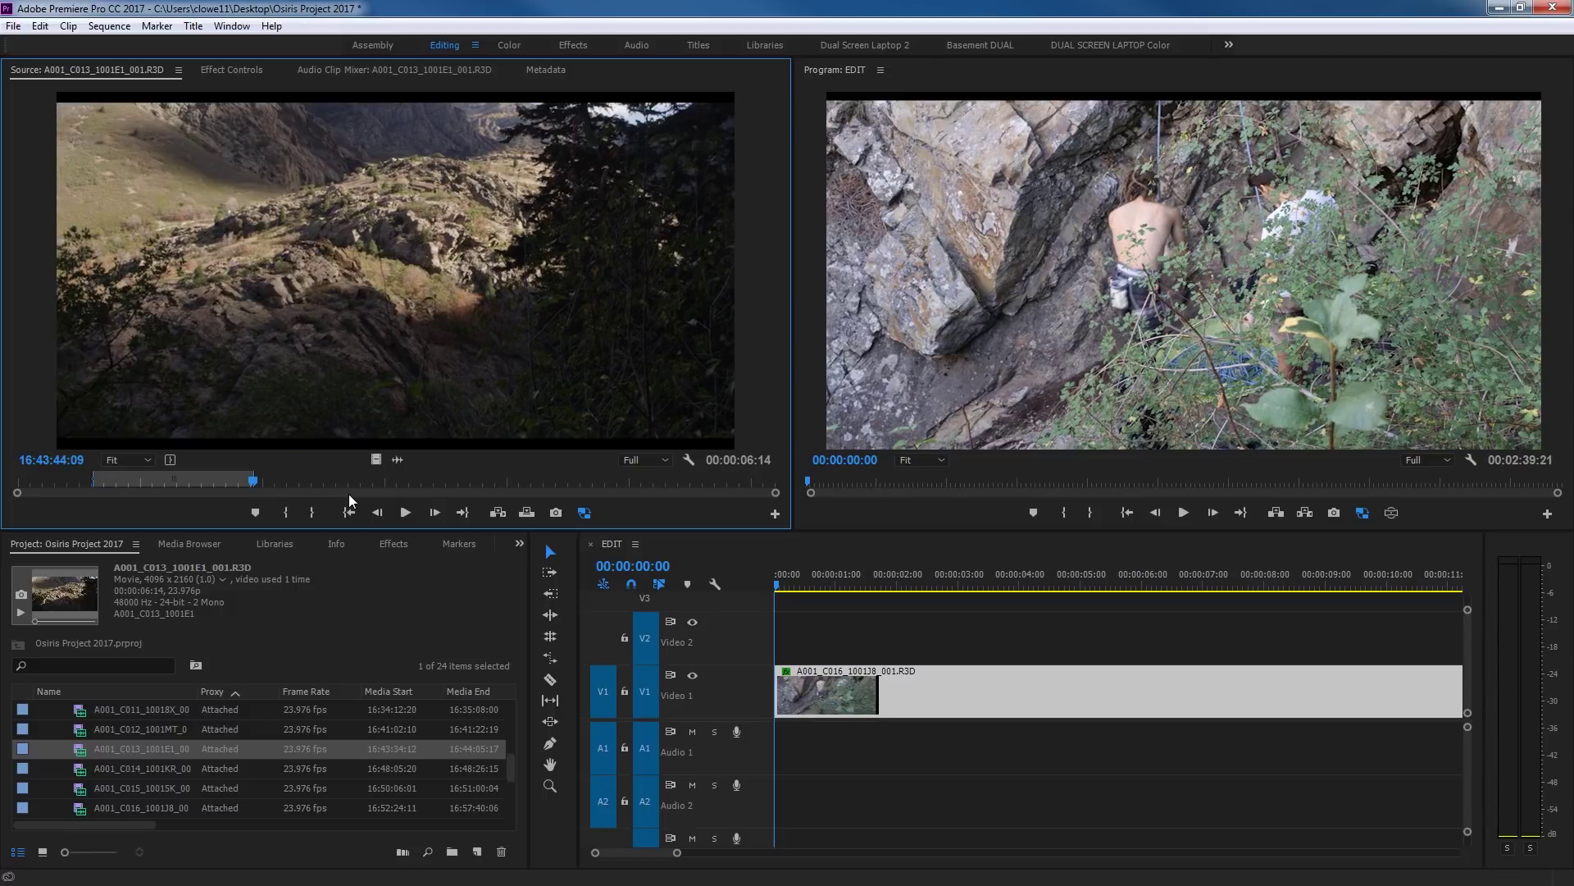
pyautogui.press('End')
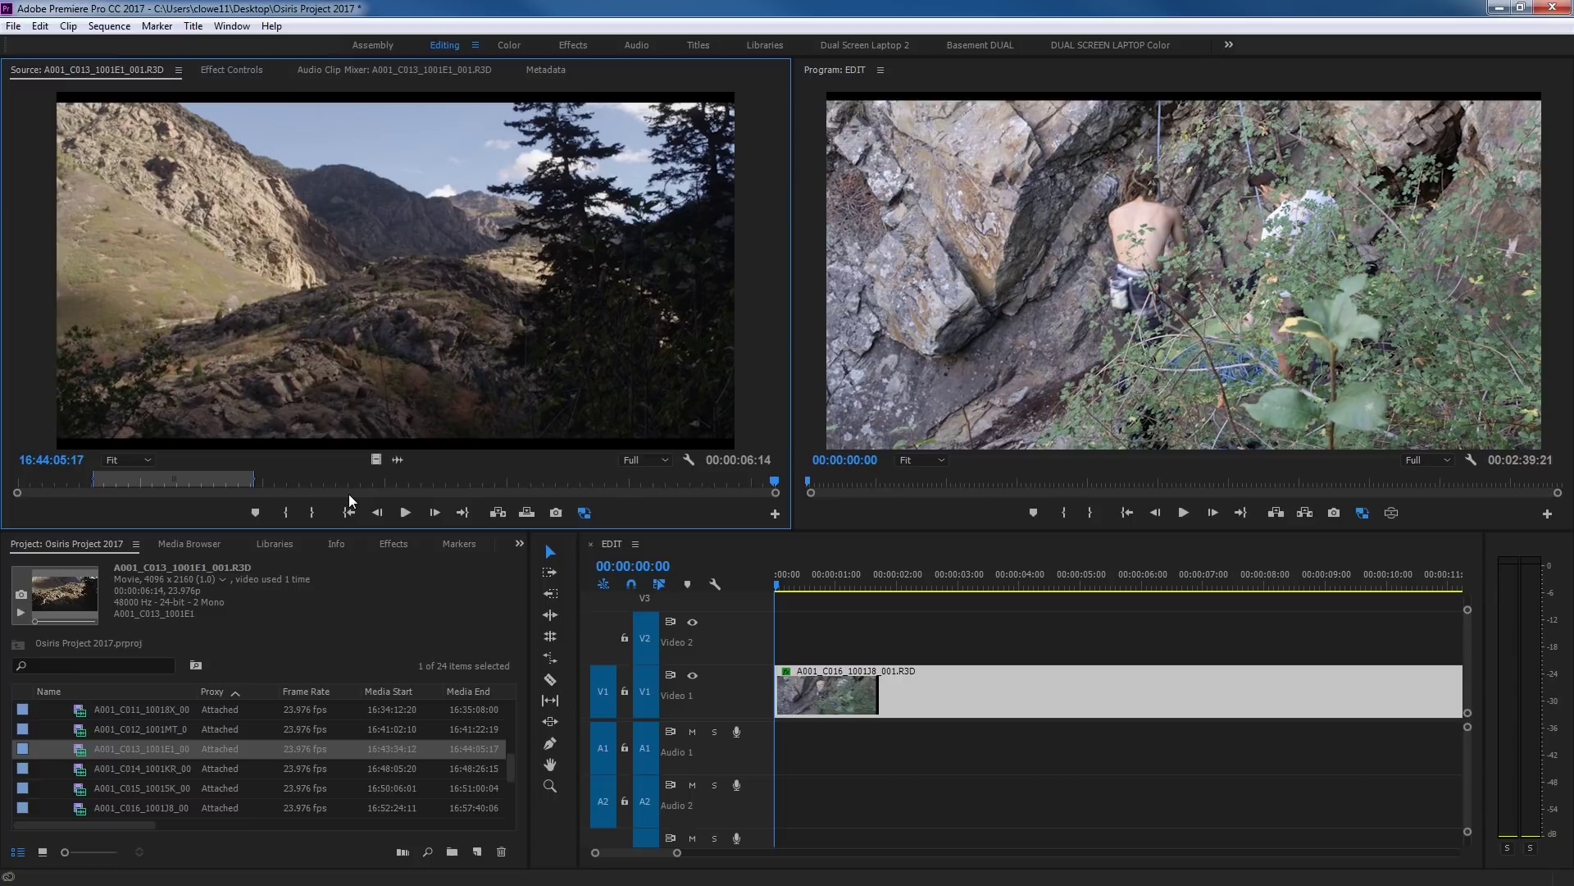
pyautogui.hotkey('shift', 'o')
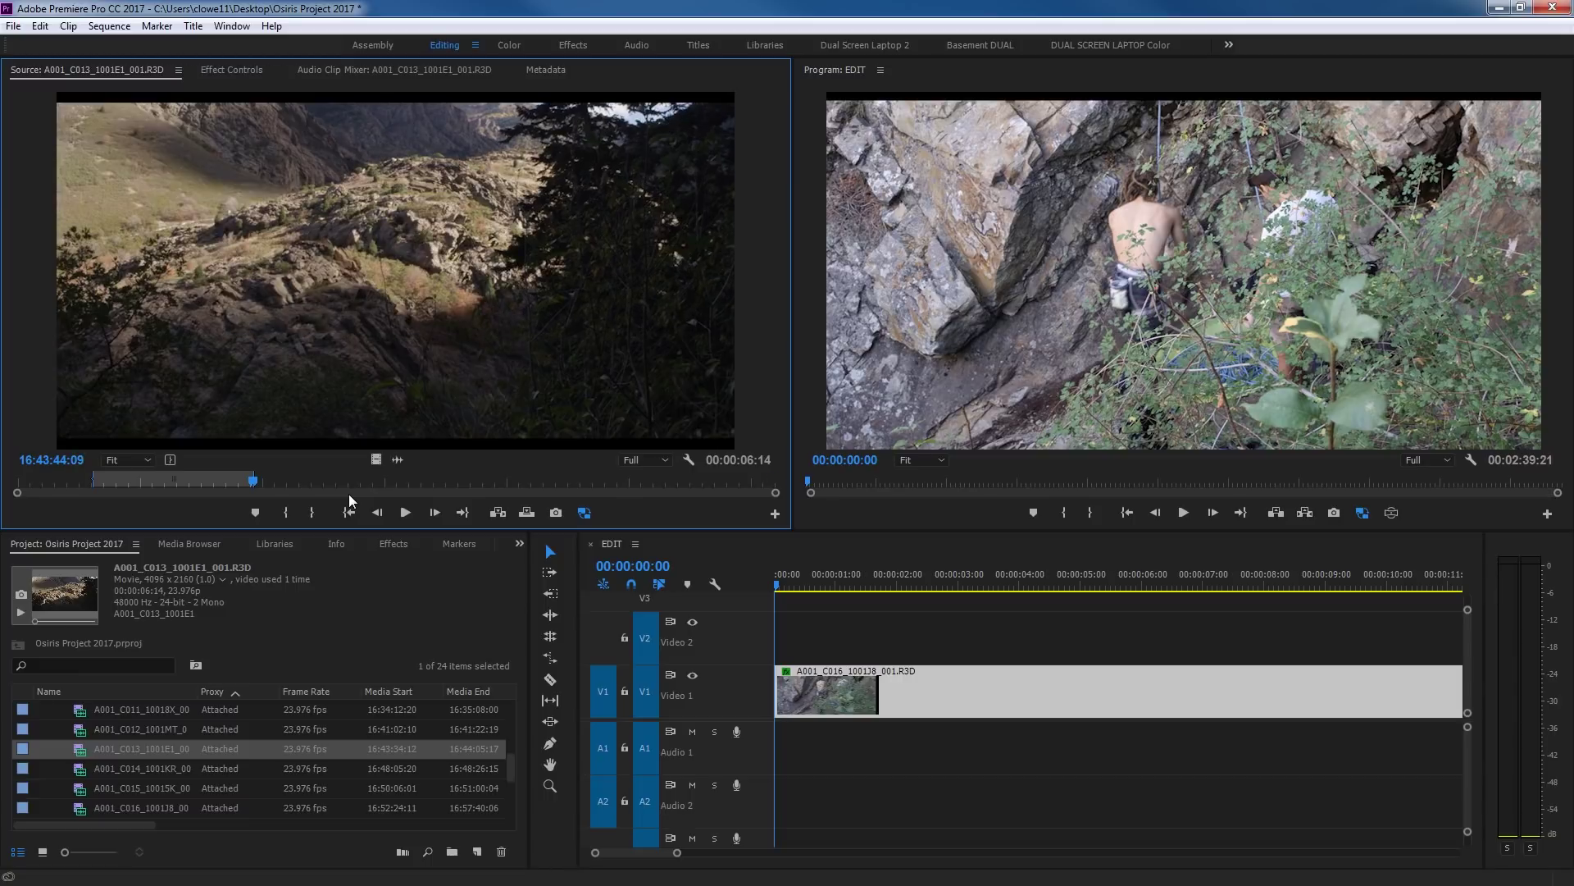
pyautogui.hotkey('shift', 'i')
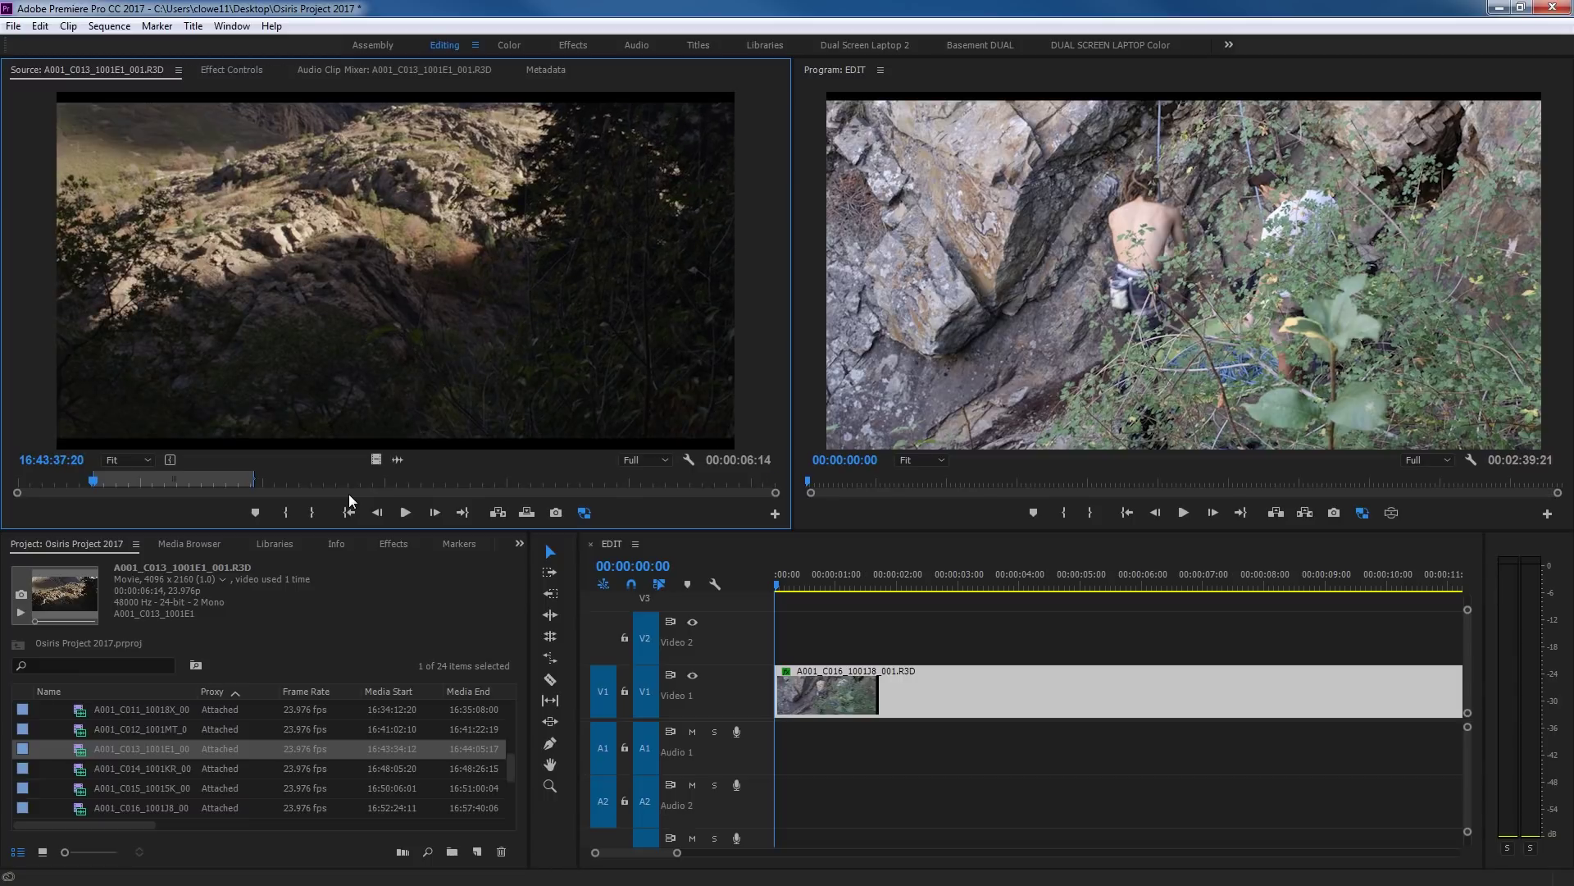
pyautogui.press('Home')
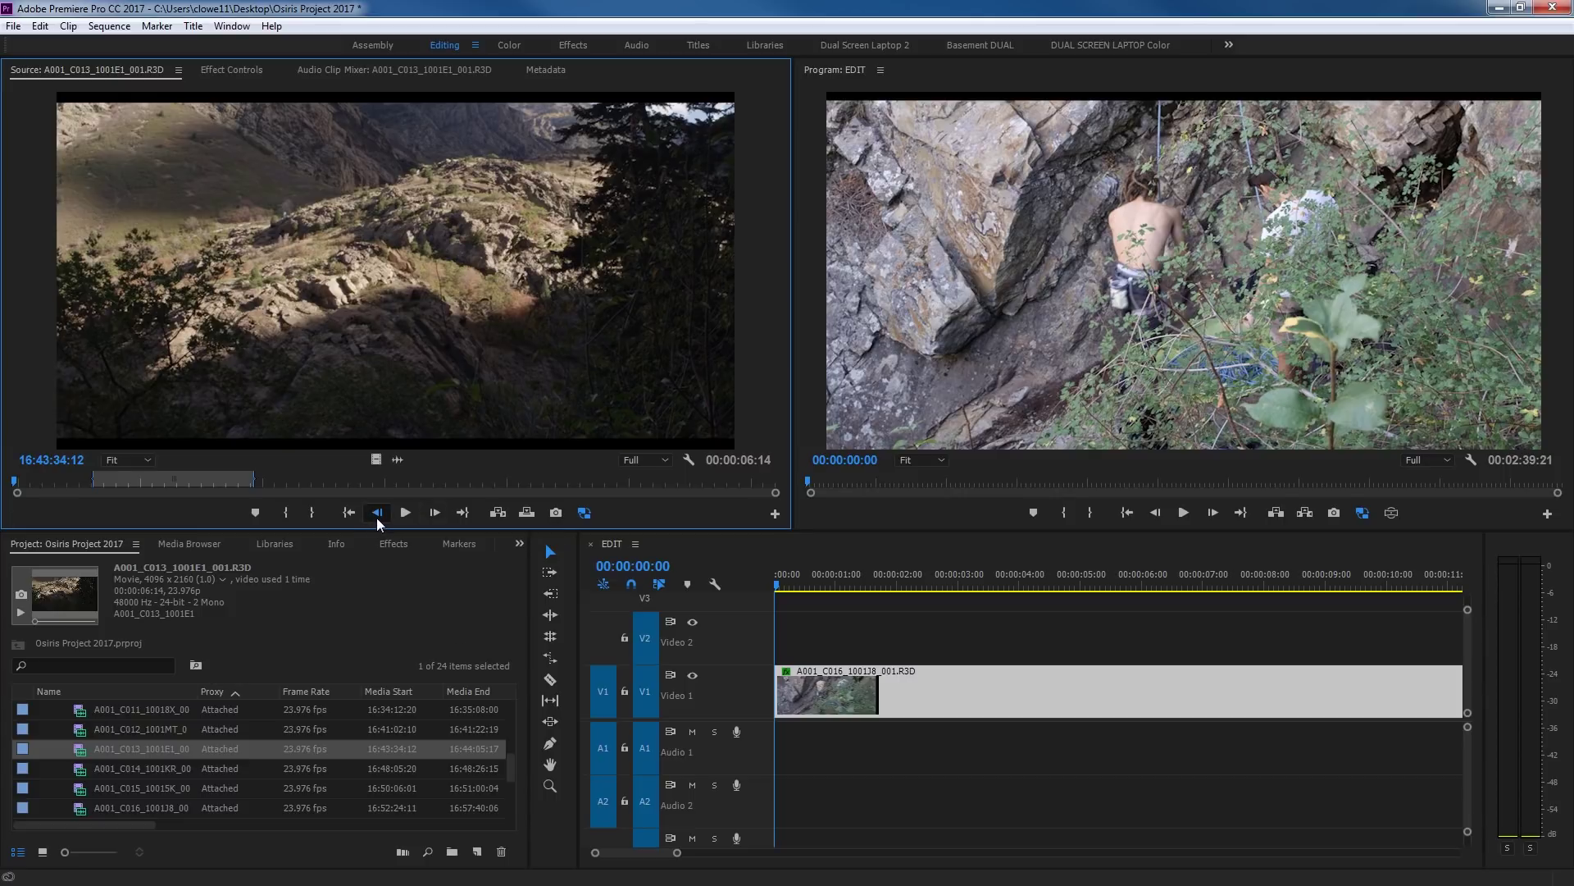
# - Clear the clip's In and Out marks with Ctrl+Shift+X, restoring its 00:00:31:06 length
pyautogui.moveTo(367, 485); pyautogui.dragTo(379, 485)
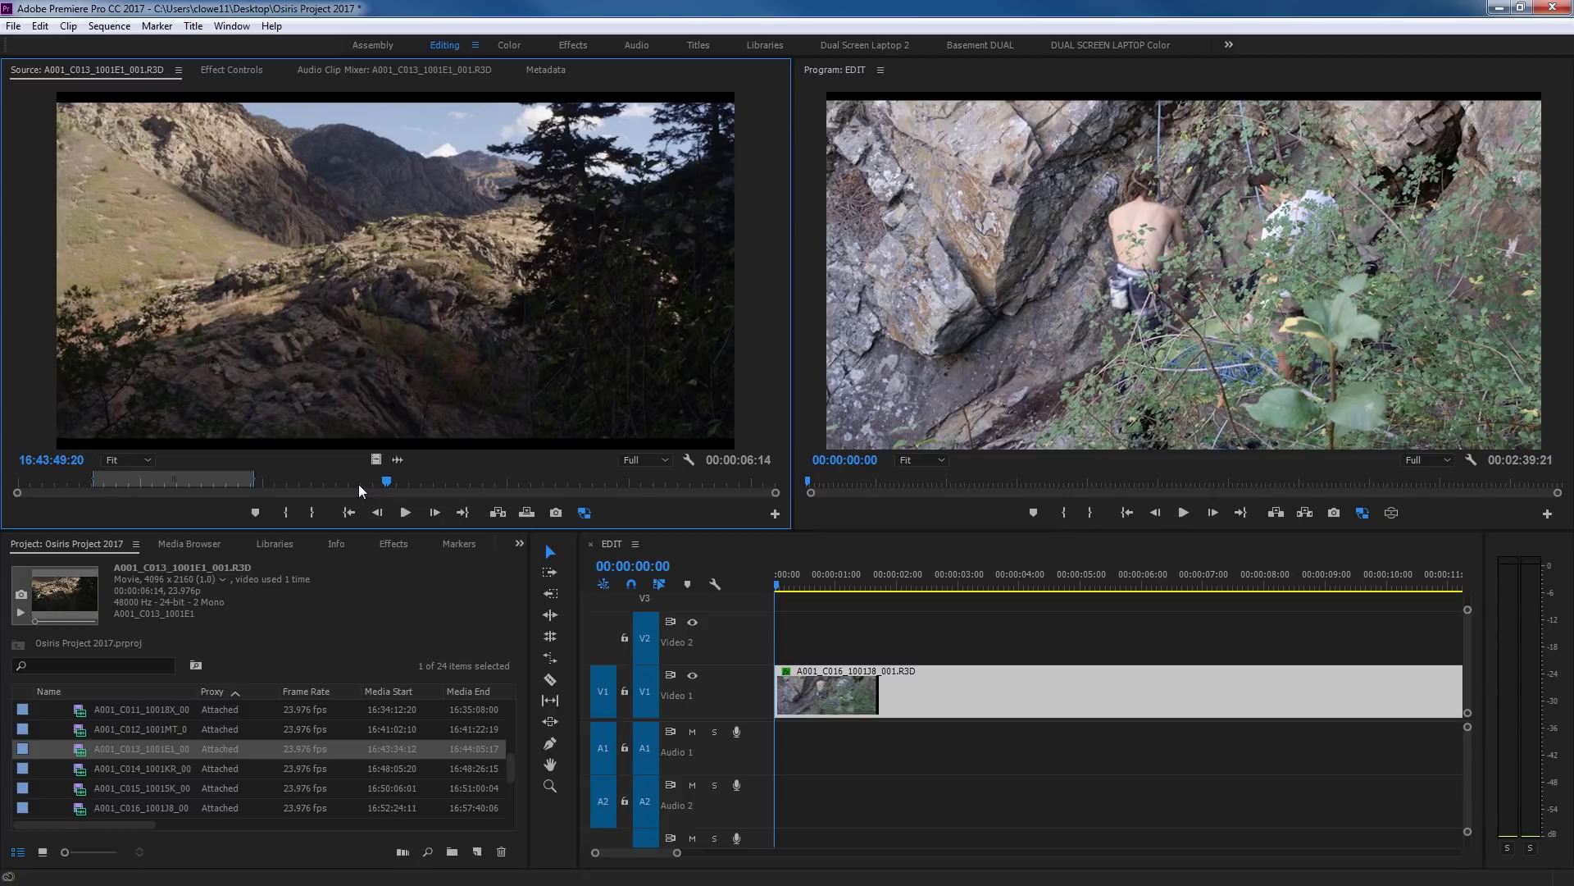
pyautogui.hotkey('ctrl', 'shift', 'x')
pyautogui.press('Left')
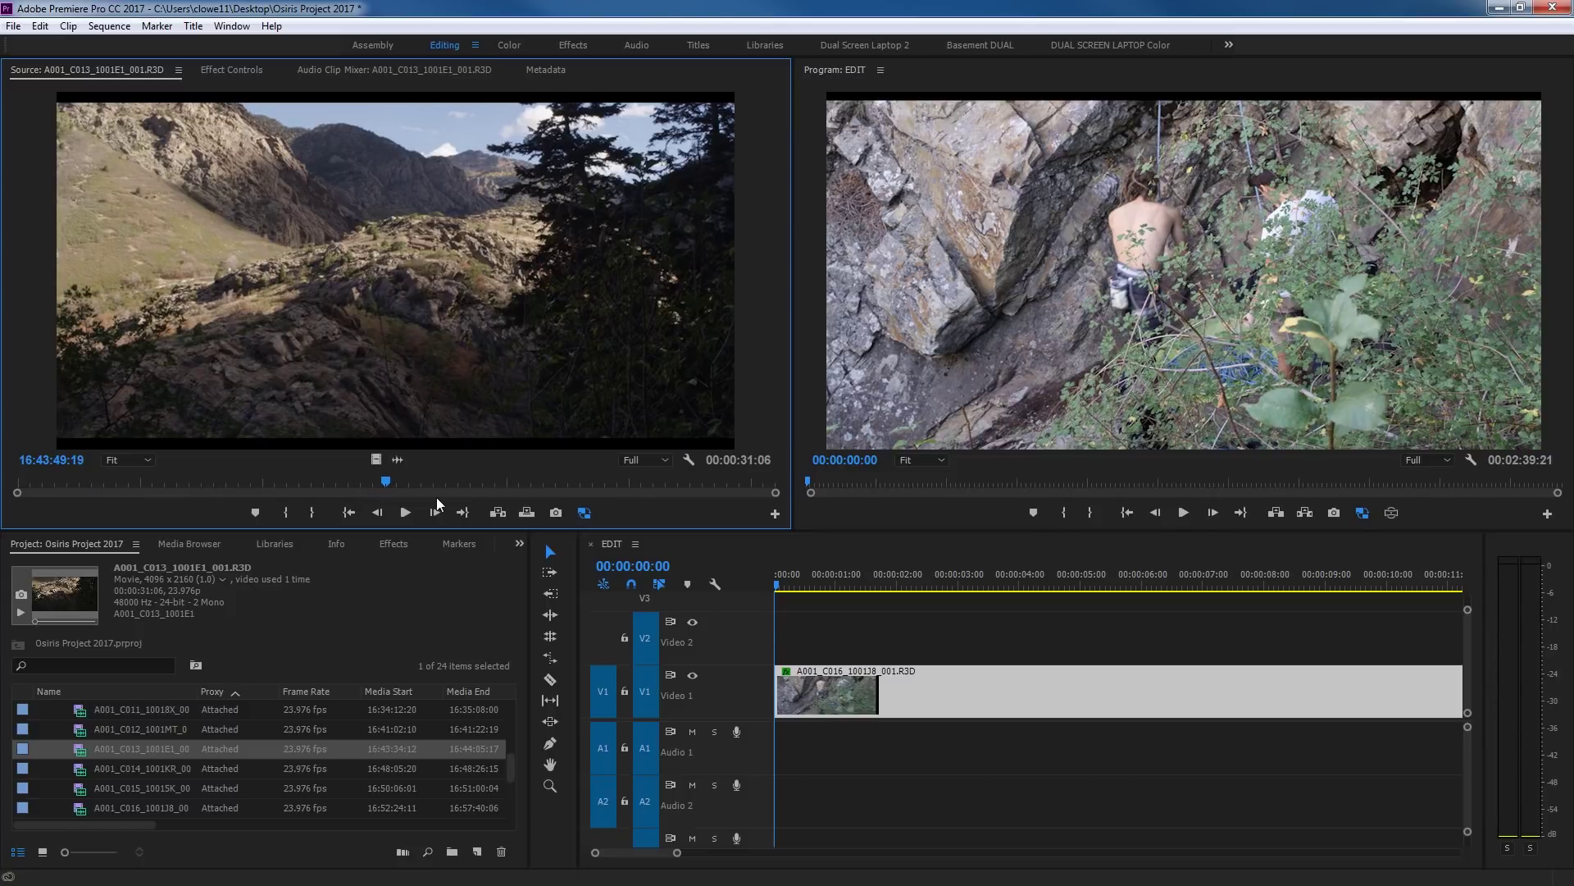
# - Step back six frames and then forward six frames with the Step Back/Forward buttons
pyautogui.click(379, 512)
pyautogui.click(379, 512)
pyautogui.click(379, 512)
pyautogui.click(379, 511)
pyautogui.click(379, 511)
pyautogui.click(379, 512)
pyautogui.click(379, 511)
pyautogui.click(378, 512)
pyautogui.click(379, 512)
pyautogui.click(379, 512)
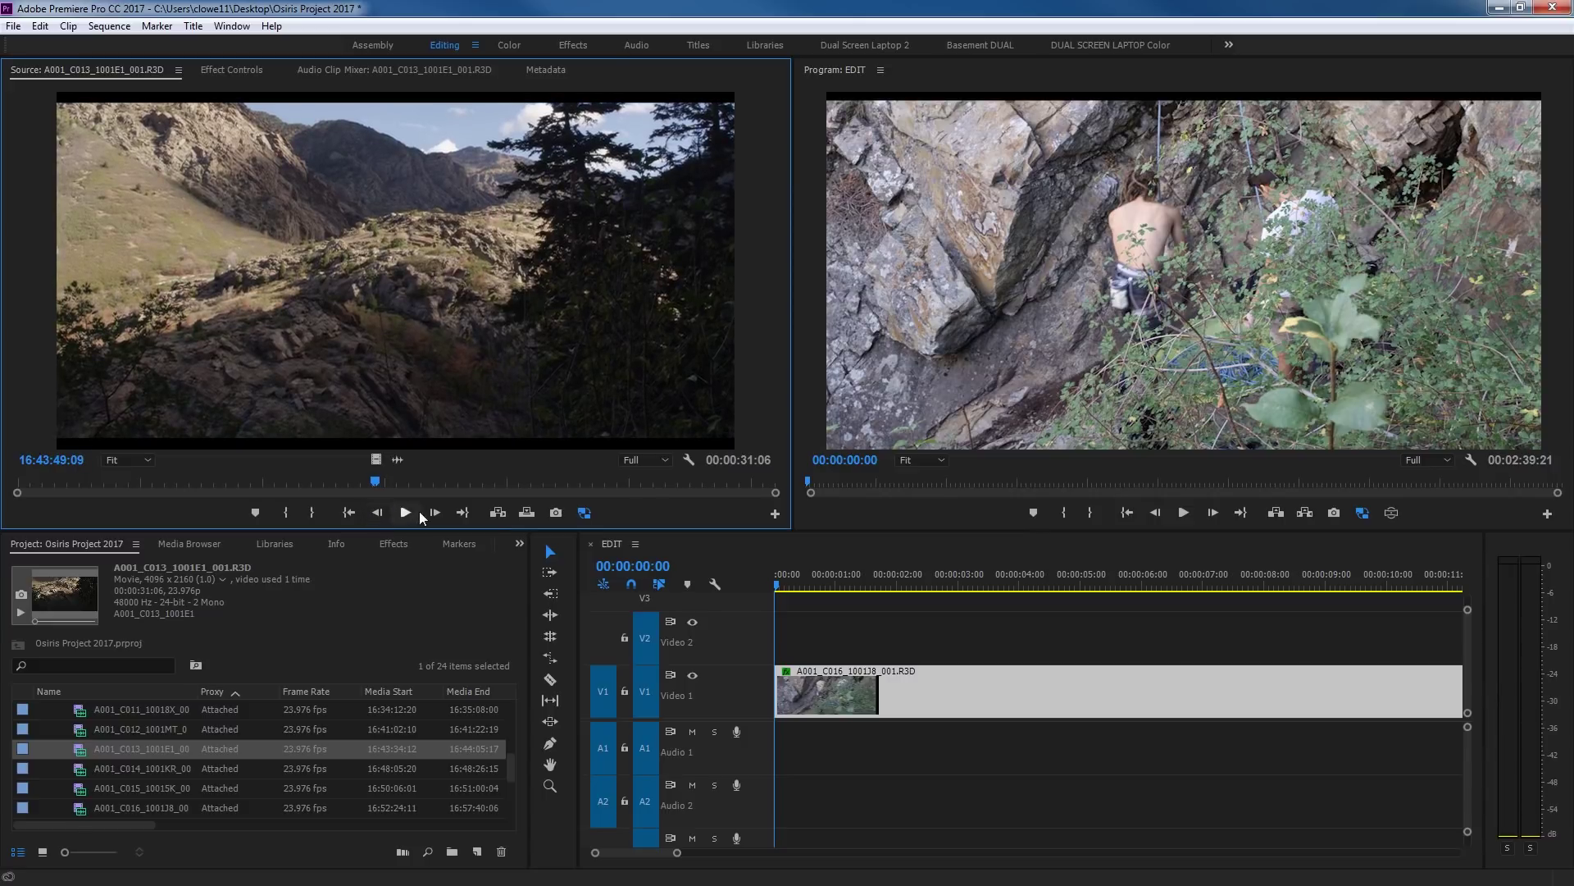
pyautogui.click(435, 512)
pyautogui.click(435, 513)
pyautogui.click(435, 514)
pyautogui.click(435, 513)
pyautogui.click(435, 513)
pyautogui.click(434, 514)
pyautogui.click(434, 513)
pyautogui.click(435, 513)
pyautogui.click(434, 513)
pyautogui.click(434, 513)
pyautogui.click(434, 513)
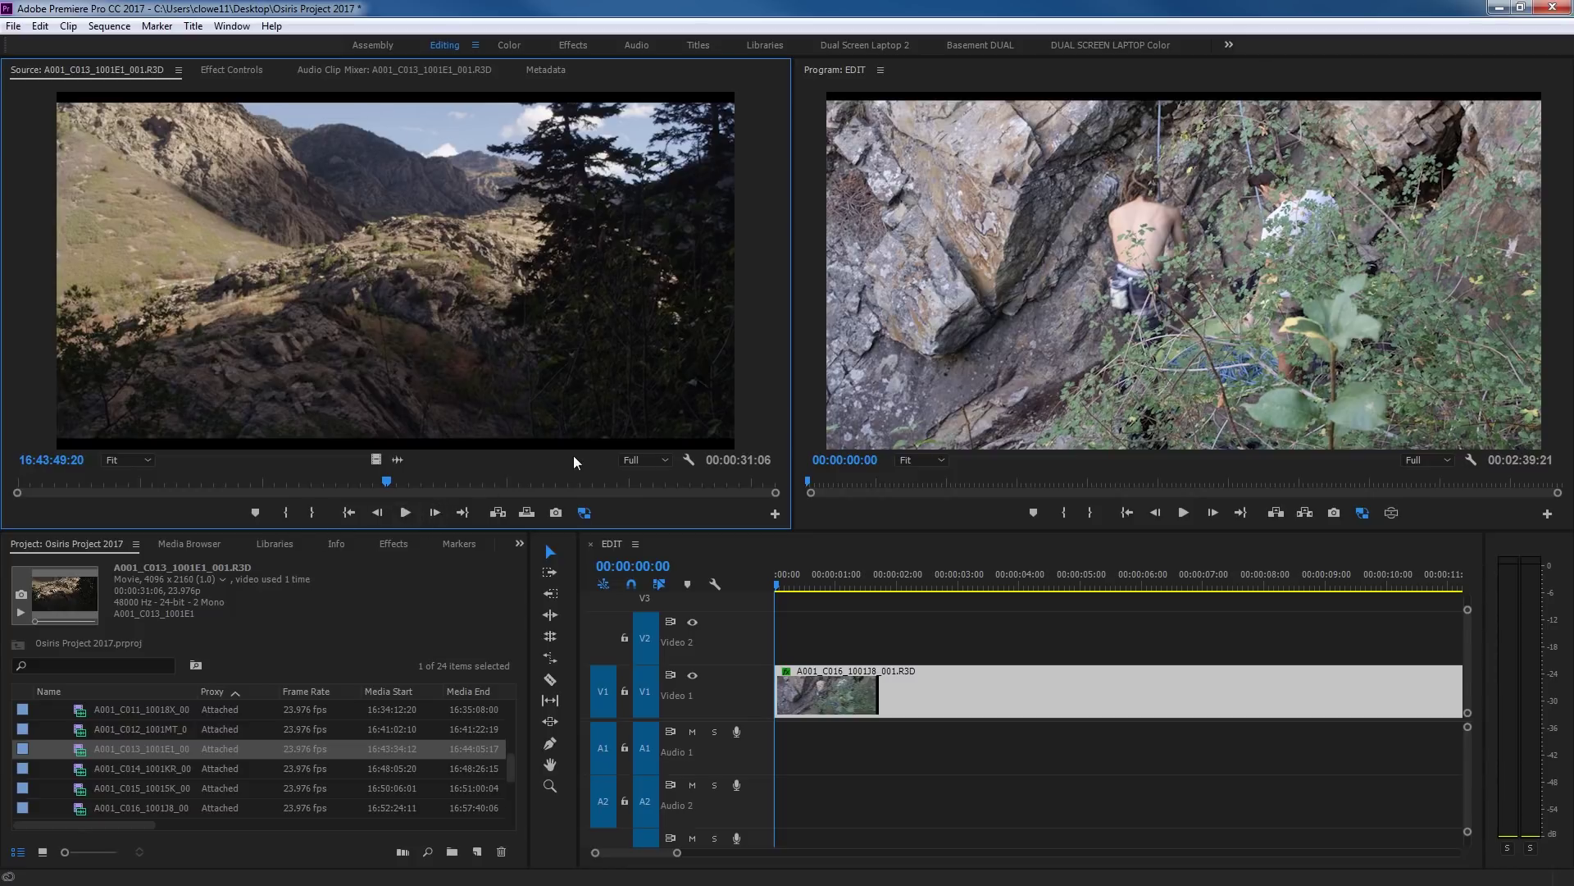
# - Step through frames with the arrow keys, move back a little further, and play from there
pyautogui.press('Left')
pyautogui.press('Left')
pyautogui.press('Left')
pyautogui.press('Left')
pyautogui.press('Left')
pyautogui.press('Left')
pyautogui.press('Left')
pyautogui.press('Left')
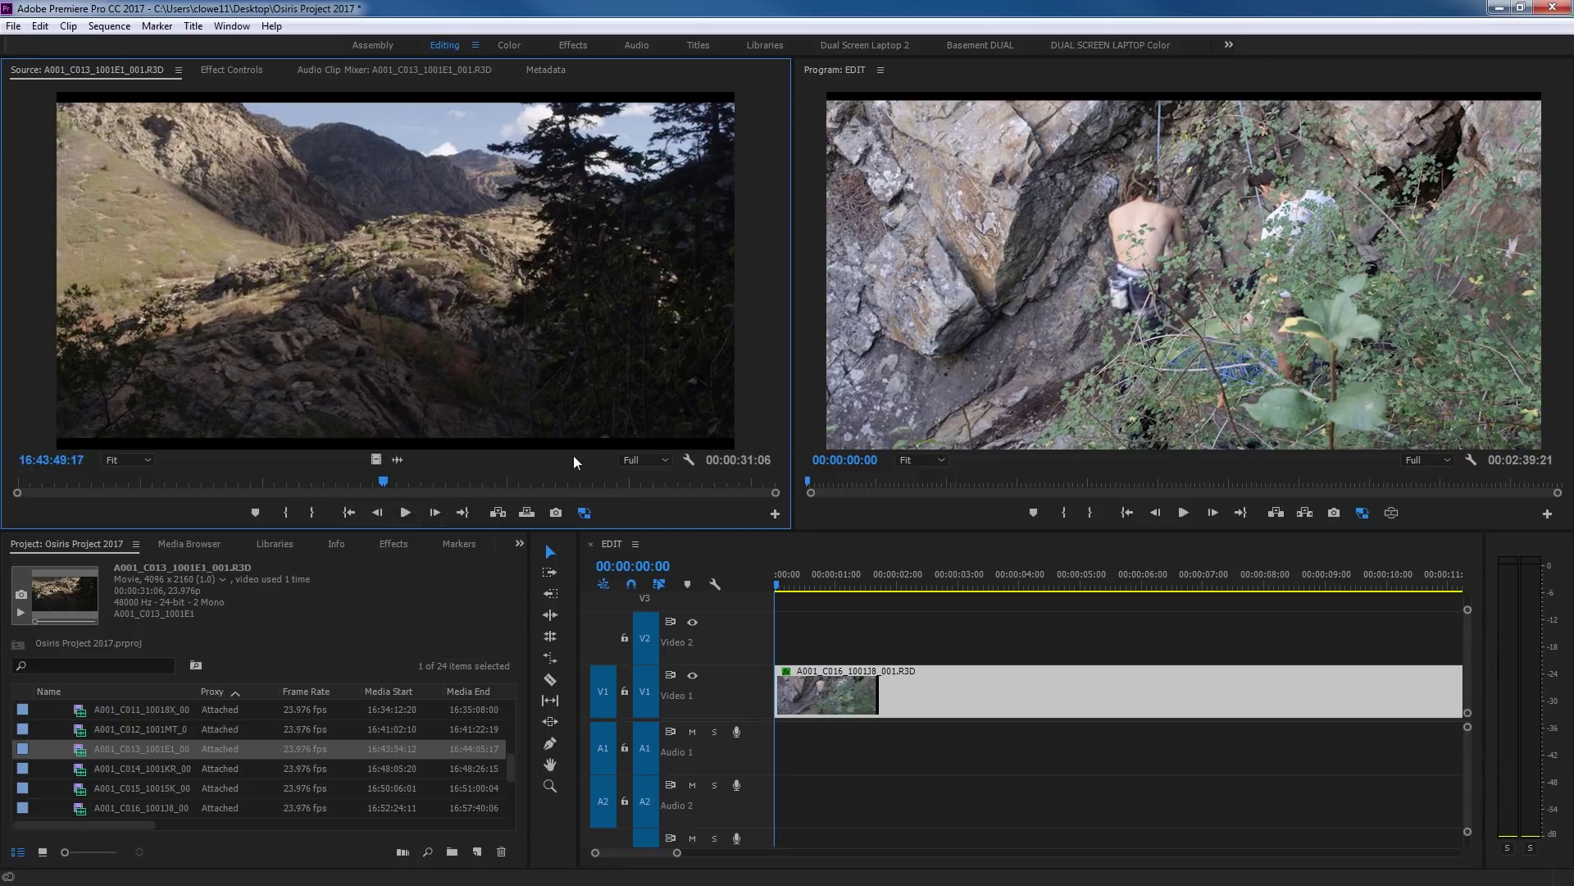
pyautogui.press('Left')
pyautogui.press('Left')
pyautogui.press('Left')
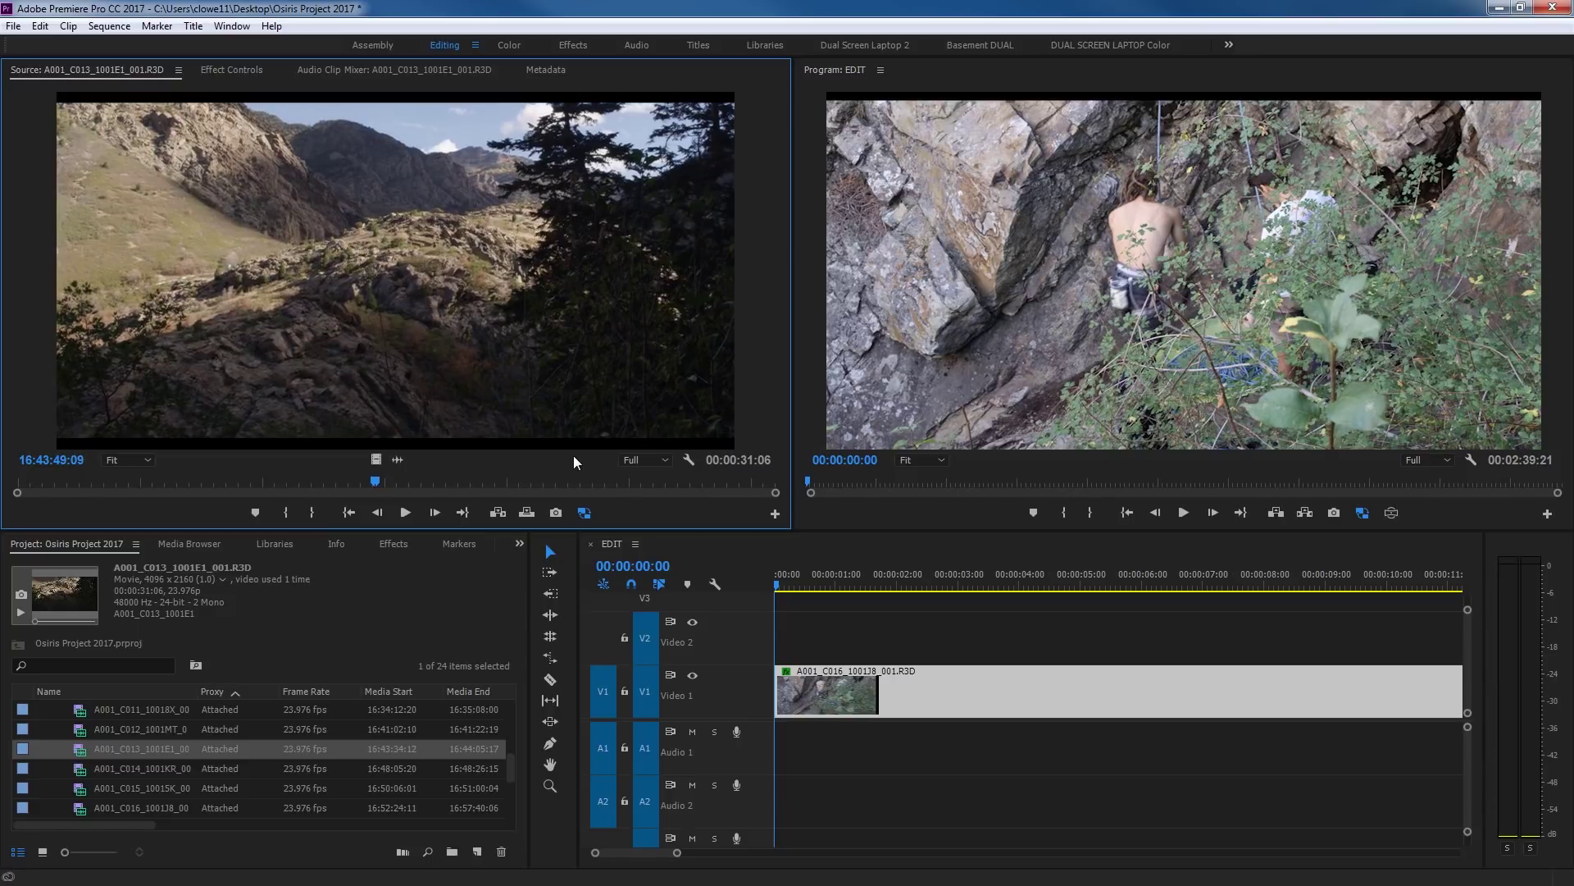
pyautogui.press('Right')
pyautogui.press('Right')
pyautogui.press('Right')
pyautogui.press('Right')
pyautogui.press('Right')
pyautogui.press('Right')
pyautogui.press('Right')
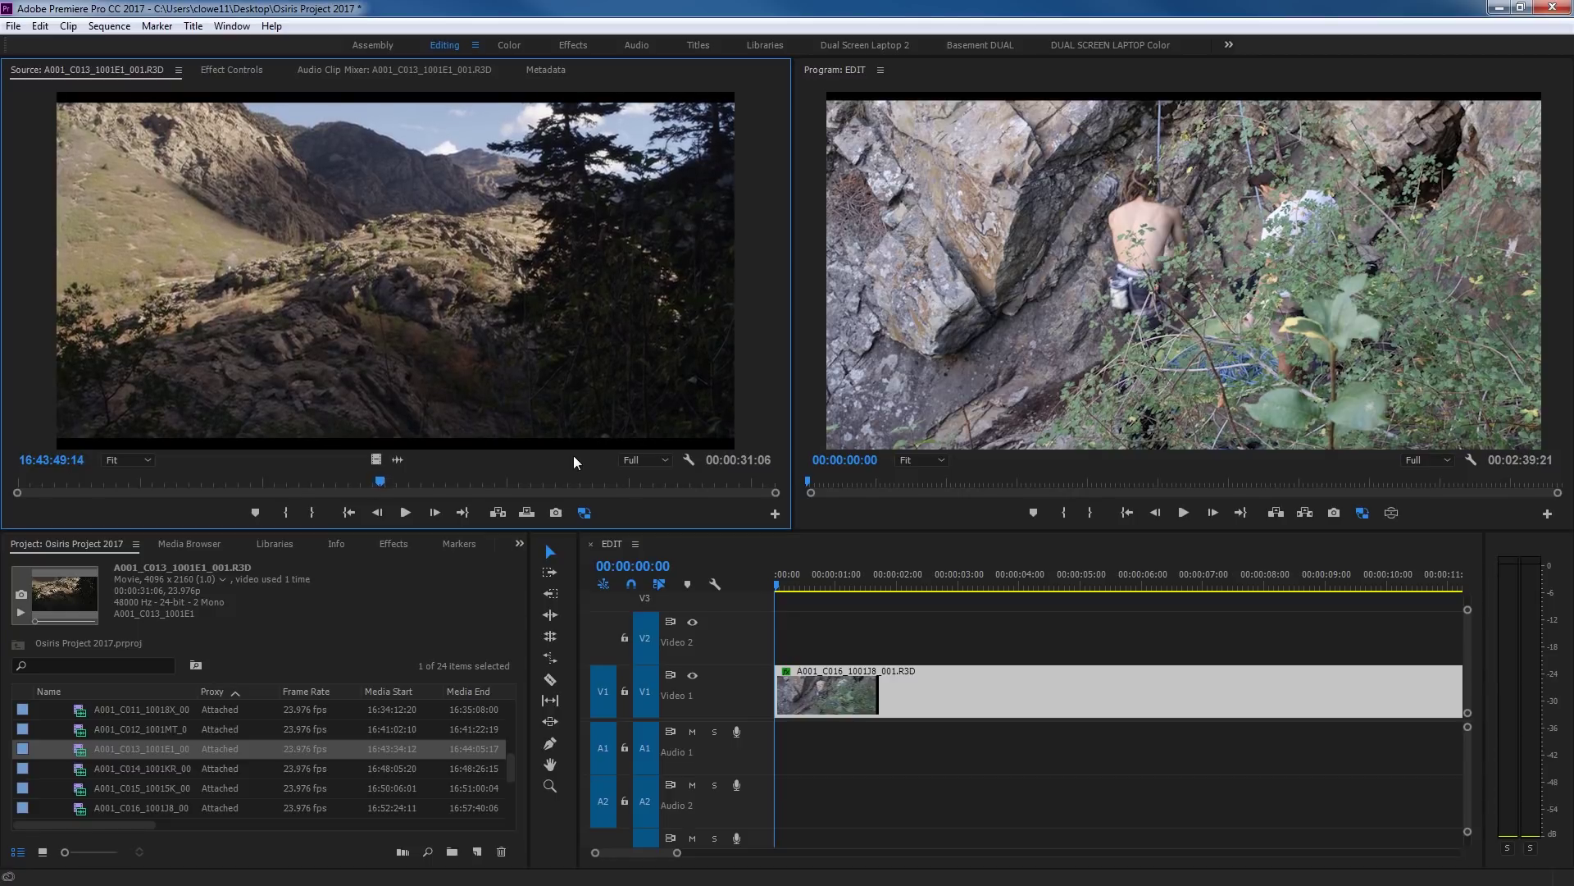
pyautogui.press('Right')
pyautogui.press('Right')
pyautogui.press('Right')
pyautogui.press('Right')
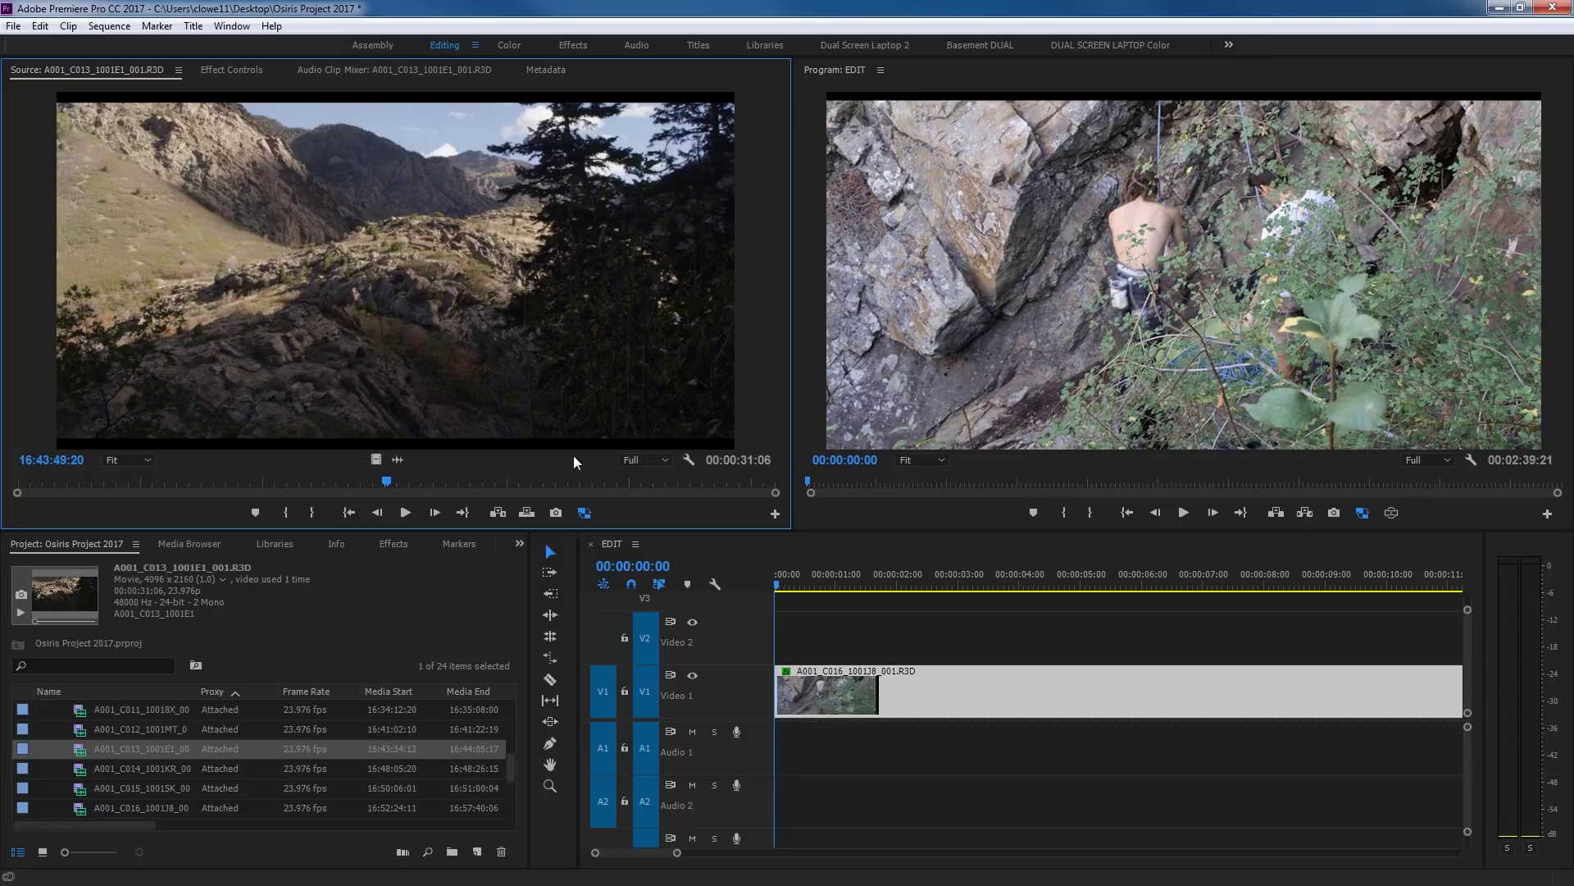
pyautogui.hotkey('shift', 'Left')
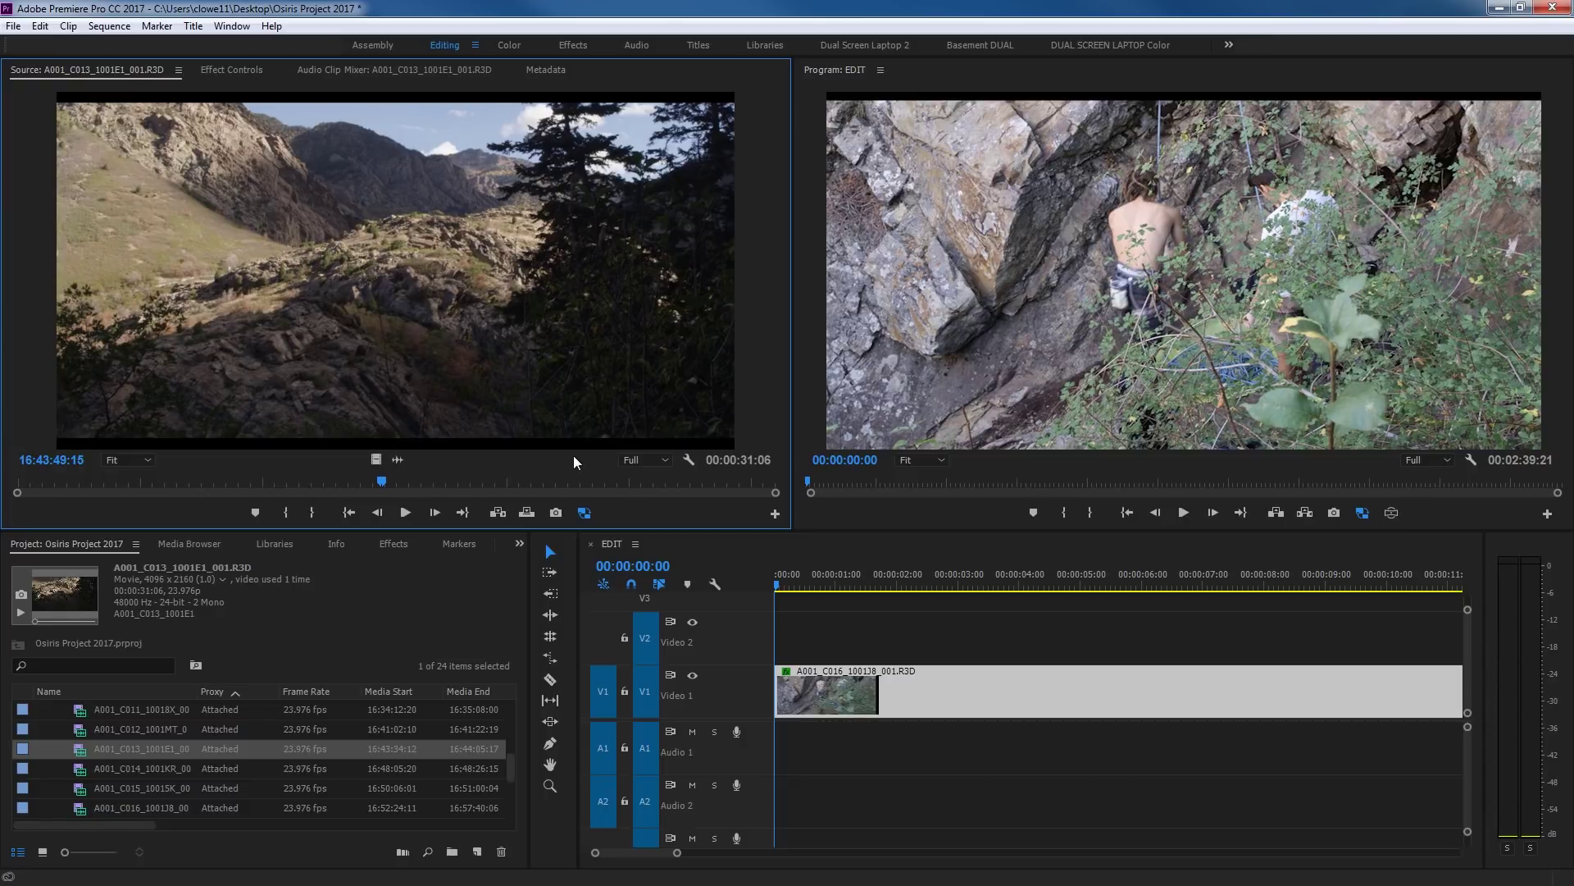
pyautogui.press('Left')
pyautogui.press('Left')
pyautogui.press('Left')
pyautogui.press('Left')
pyautogui.press('Left')
pyautogui.press('Left')
pyautogui.press('Left')
pyautogui.press('Left')
pyautogui.press('Left')
pyautogui.press('Left')
pyautogui.press('Left')
pyautogui.press('Left')
pyautogui.press('Left')
pyautogui.press('Left')
pyautogui.press('Left')
pyautogui.press('Left')
pyautogui.press('Left')
pyautogui.press('Left')
pyautogui.press('Left')
pyautogui.press('Left')
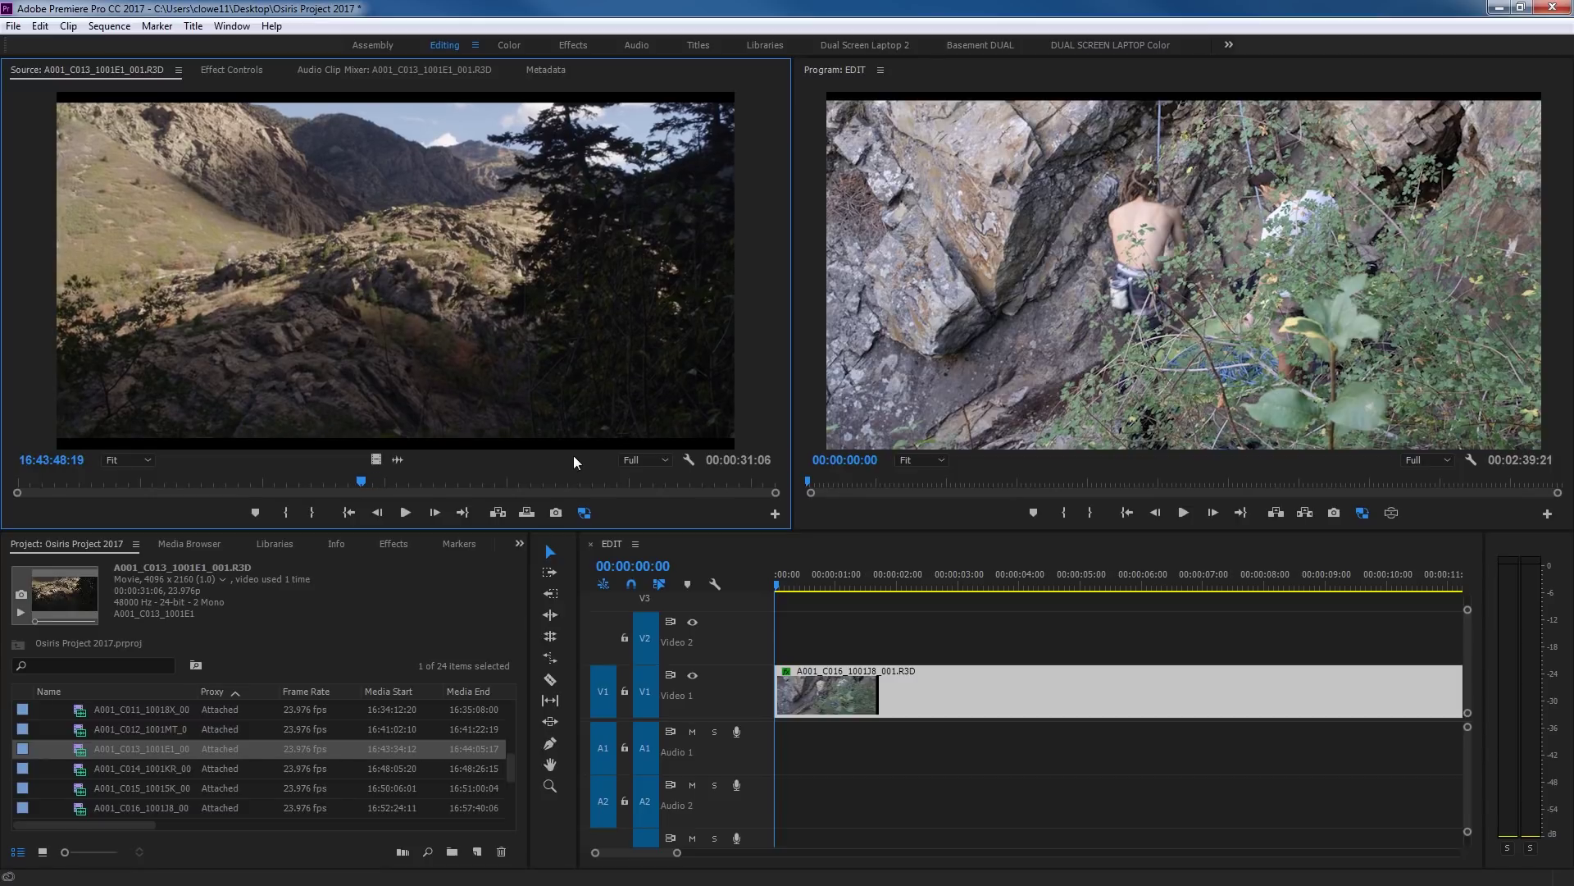
pyautogui.press('space')
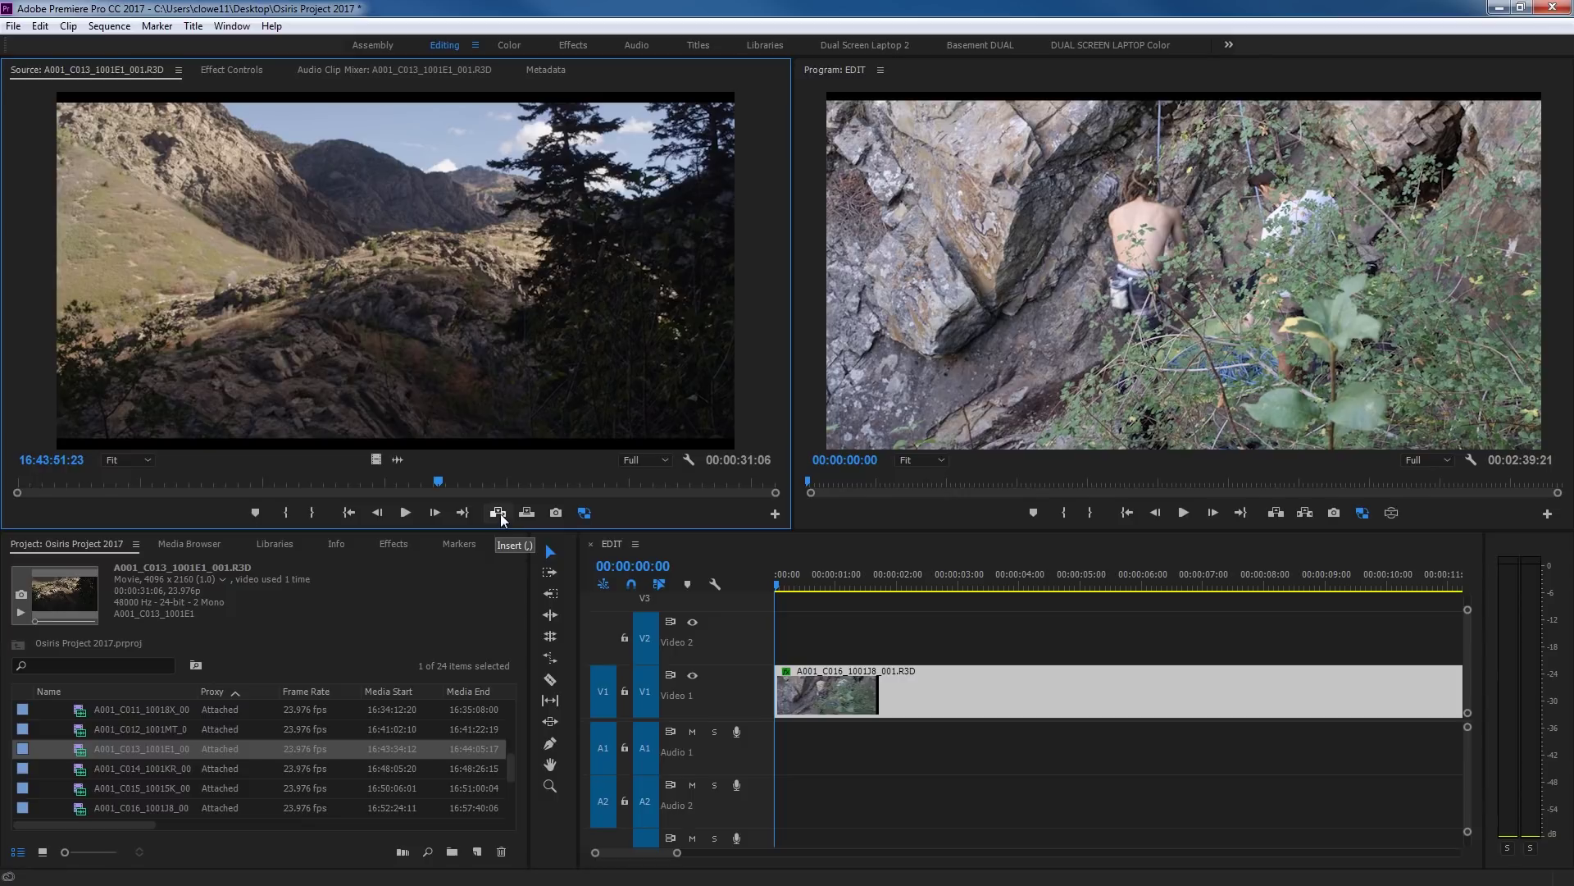
# - Scrub the Source playhead and mark a new In-to-Out range lasting 00:00:06:13
pyautogui.moveTo(428, 494)
pyautogui.mouseDown()
pyautogui.moveTo(402, 476)
pyautogui.moveTo(296, 476)
pyautogui.moveTo(456, 482)
pyautogui.mouseUp()
pyautogui.press('i')
pyautogui.press('o')
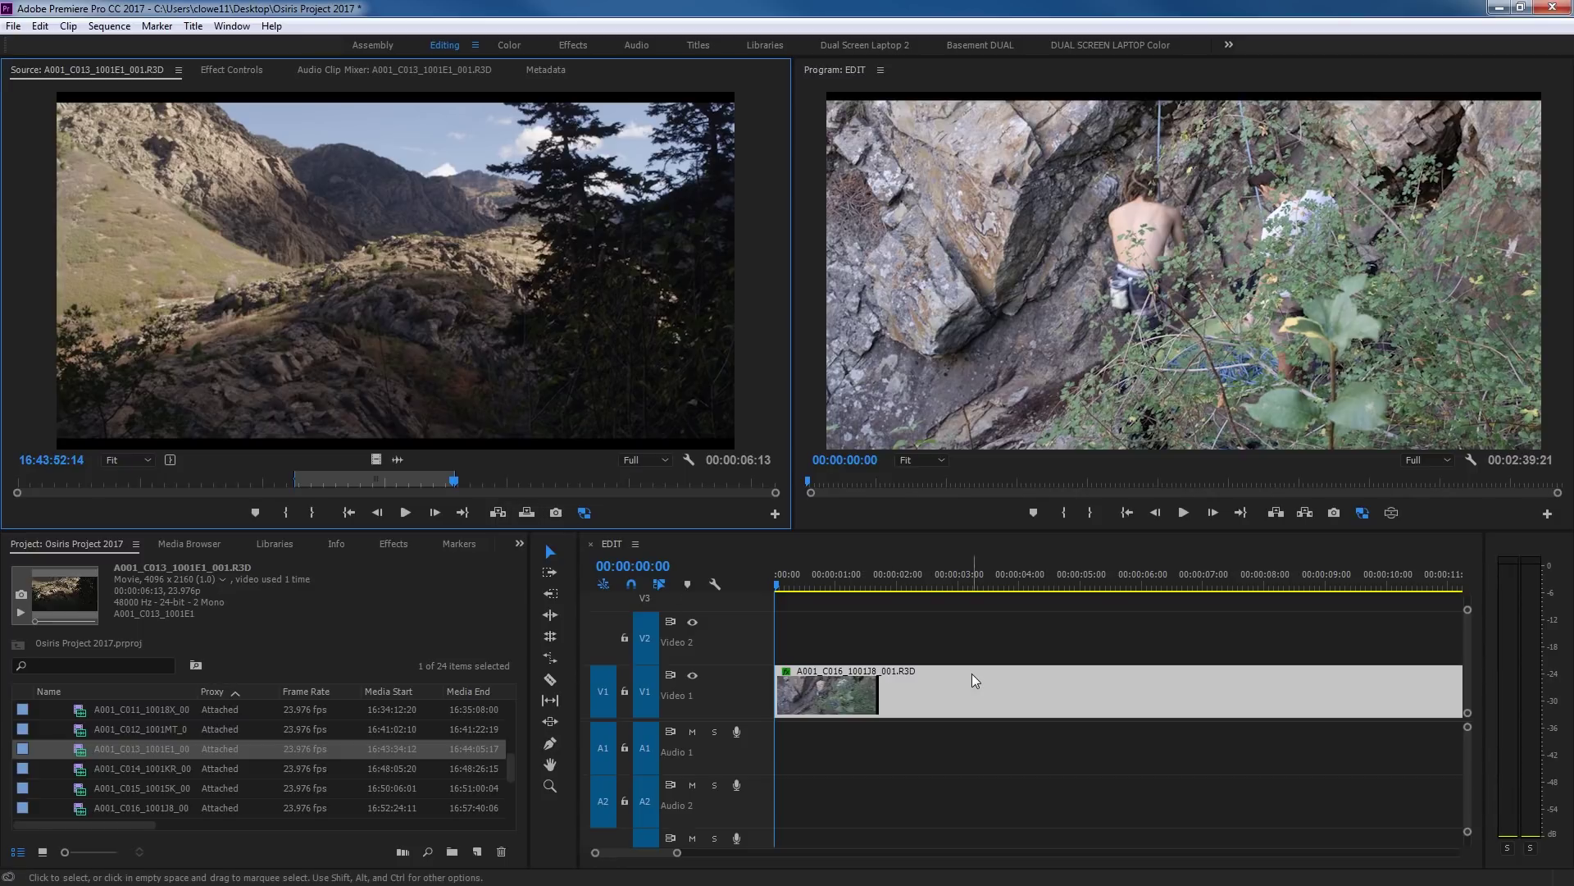
# - Export the current source frame as a BMP still image to the Desktop
pyautogui.click(561, 521)
pyautogui.click(729, 425)
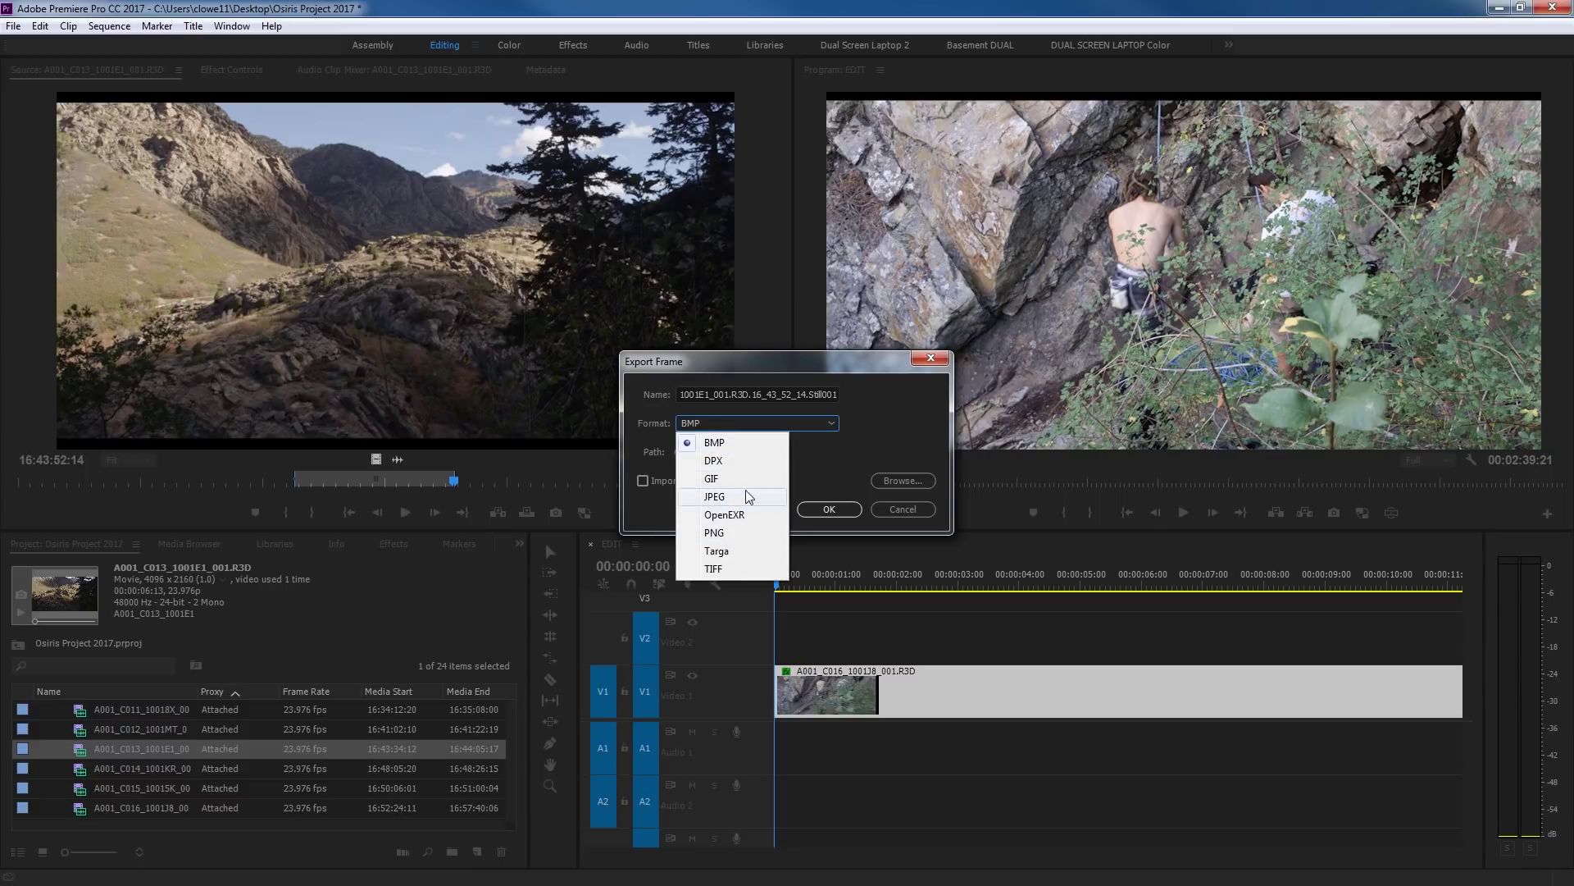
pyautogui.click(818, 473)
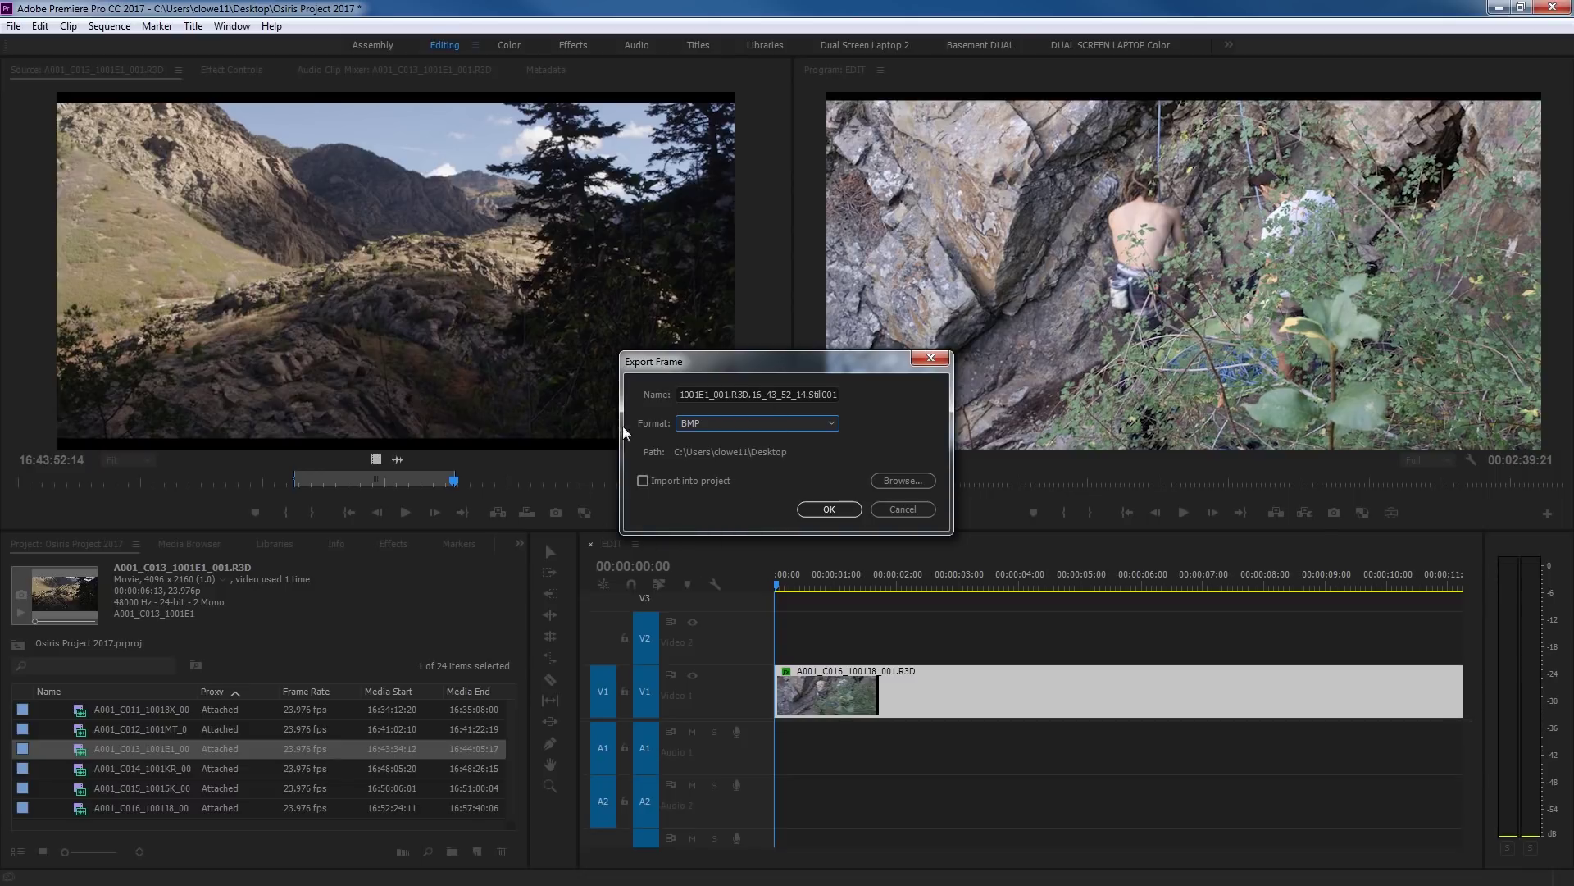
pyautogui.click(828, 508)
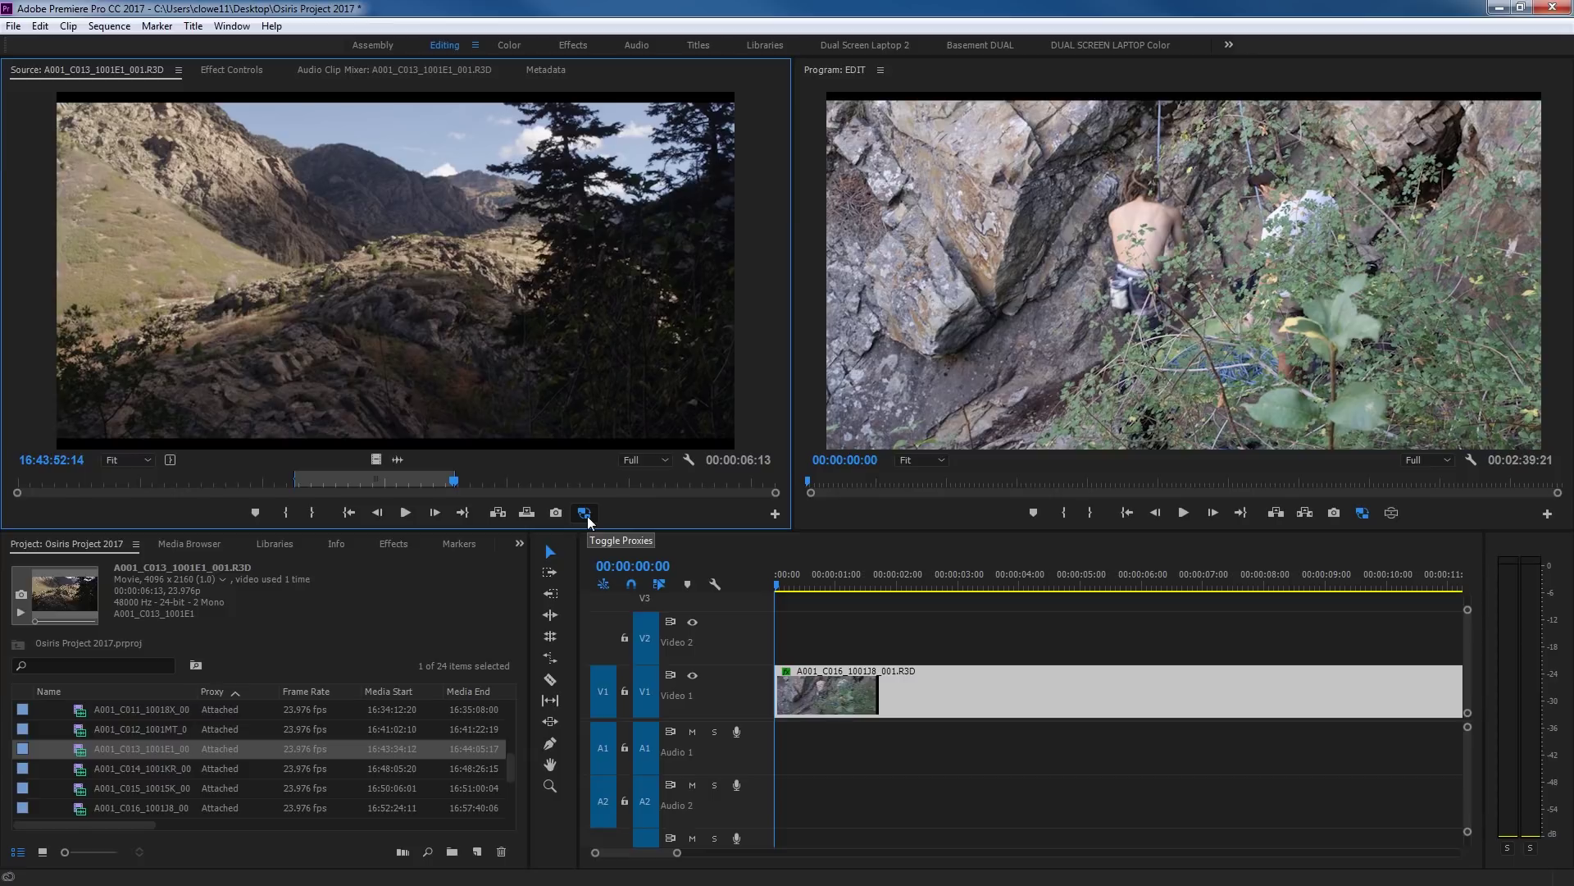
# - Rearrange the Source Monitor's transport buttons in the Button Editor and apply the new layout
pyautogui.click(776, 514)
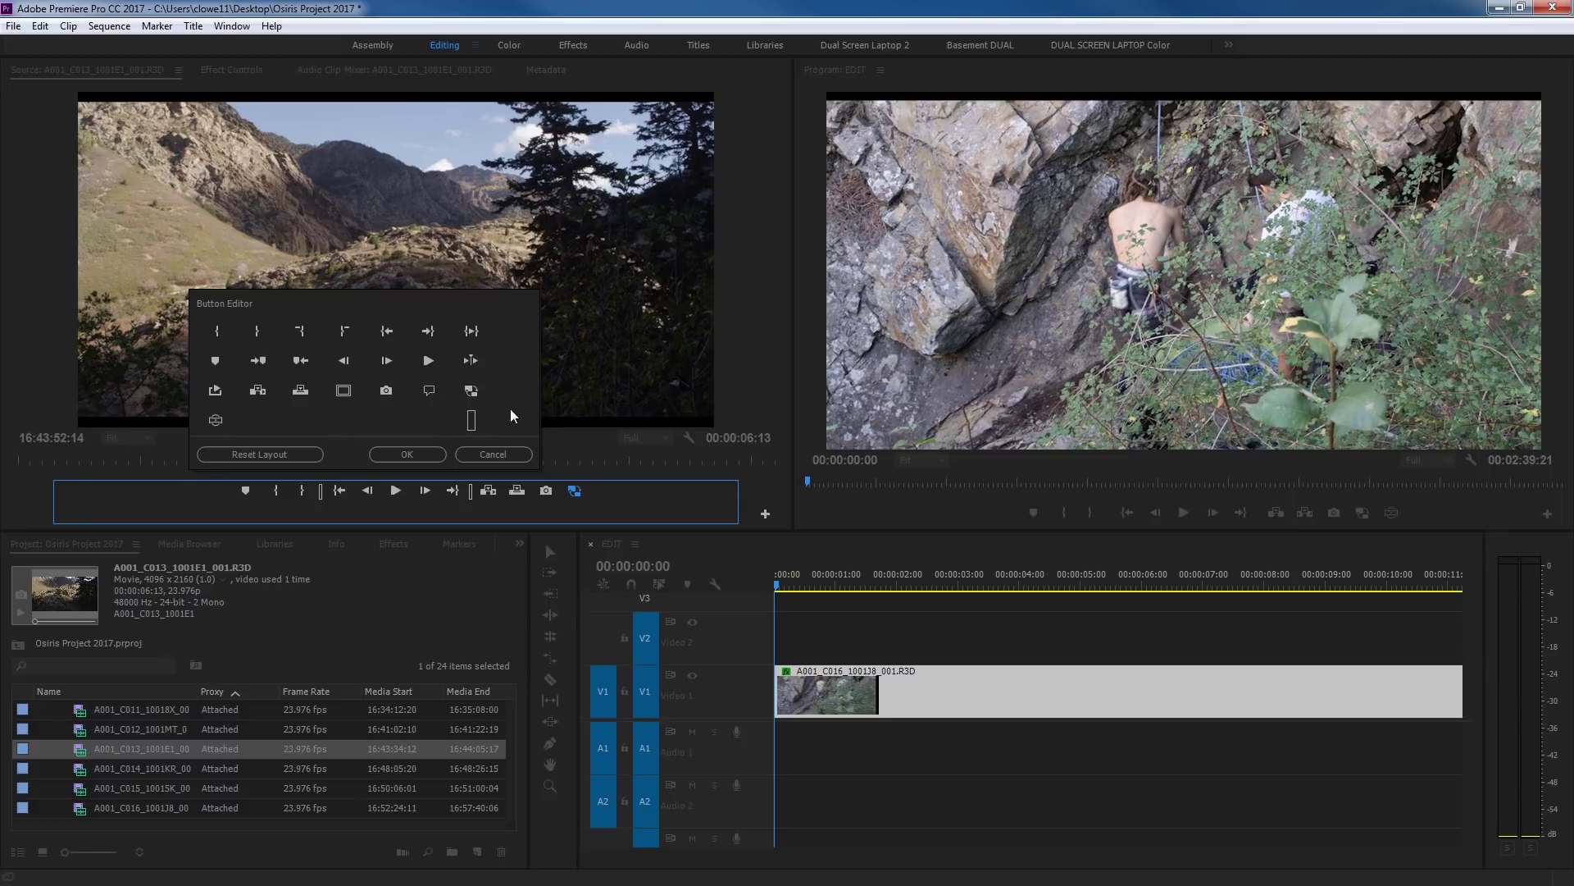
pyautogui.moveTo(485, 402)
pyautogui.mouseDown()
pyautogui.moveTo(573, 492)
pyautogui.moveTo(480, 406)
pyautogui.mouseUp()
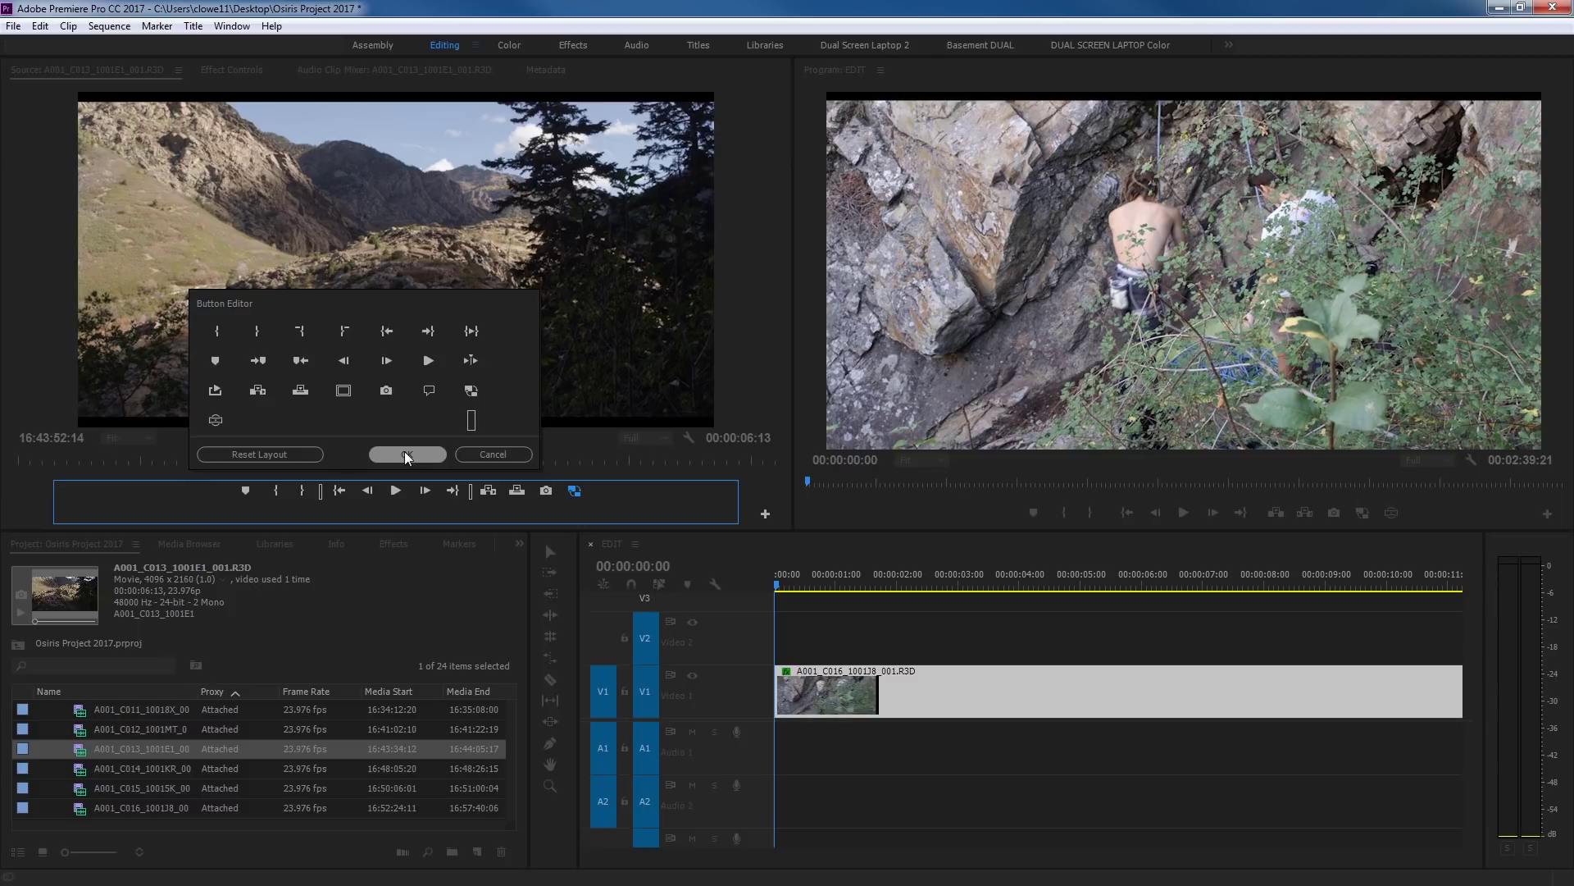
pyautogui.click(407, 455)
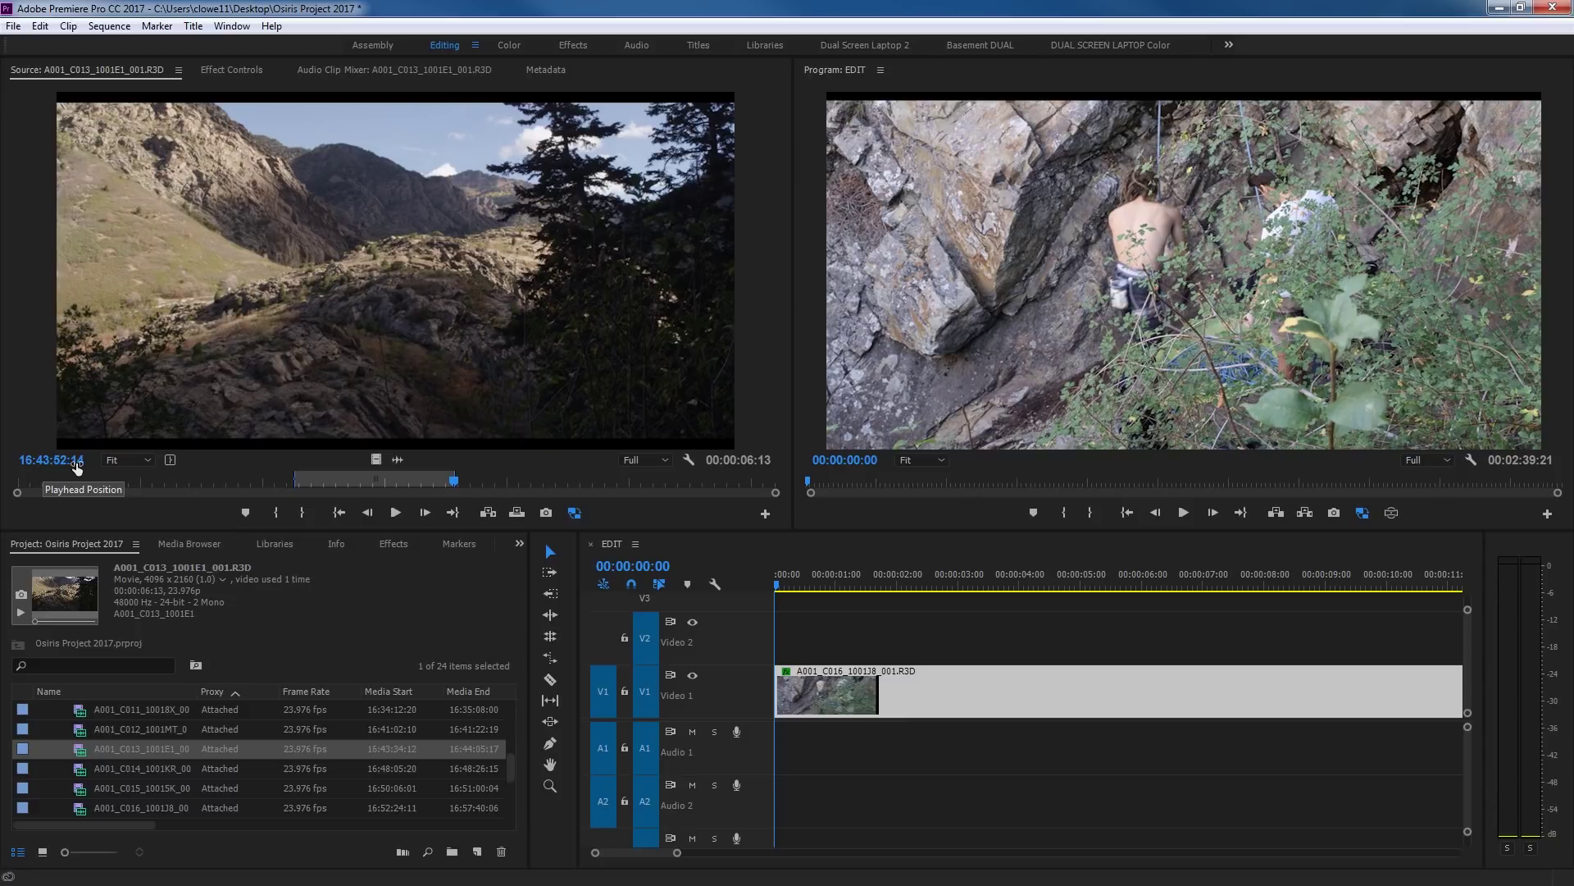
# - Review the clip from 16:43:40 to its end, then clear the In and Out points to restore 00:00:31:06
pyautogui.moveTo(450, 483); pyautogui.dragTo(153, 481)
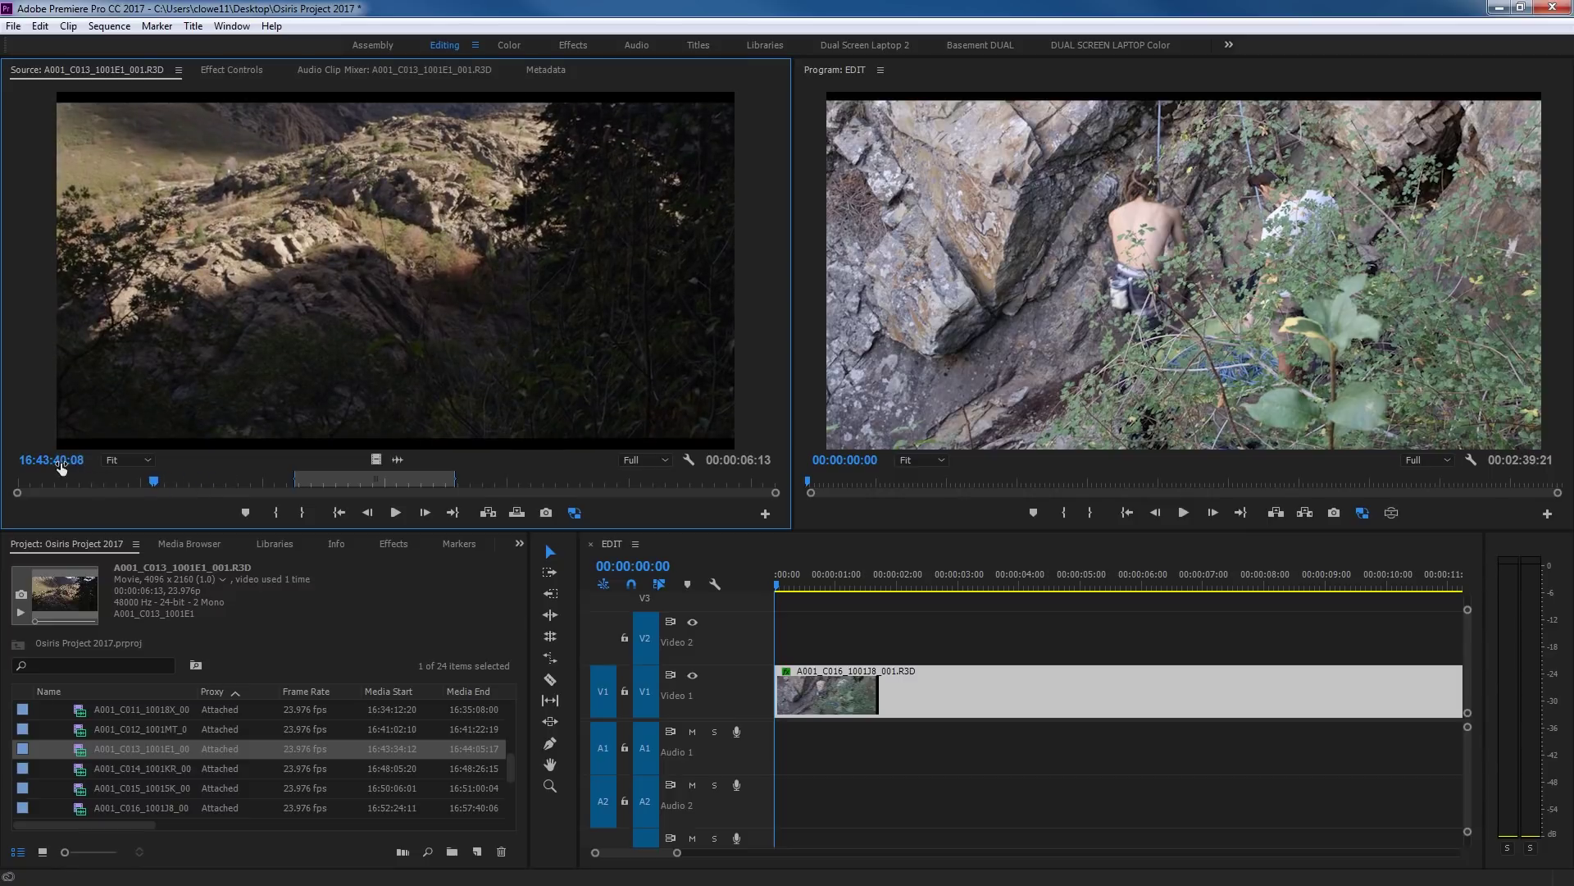
pyautogui.press('space')
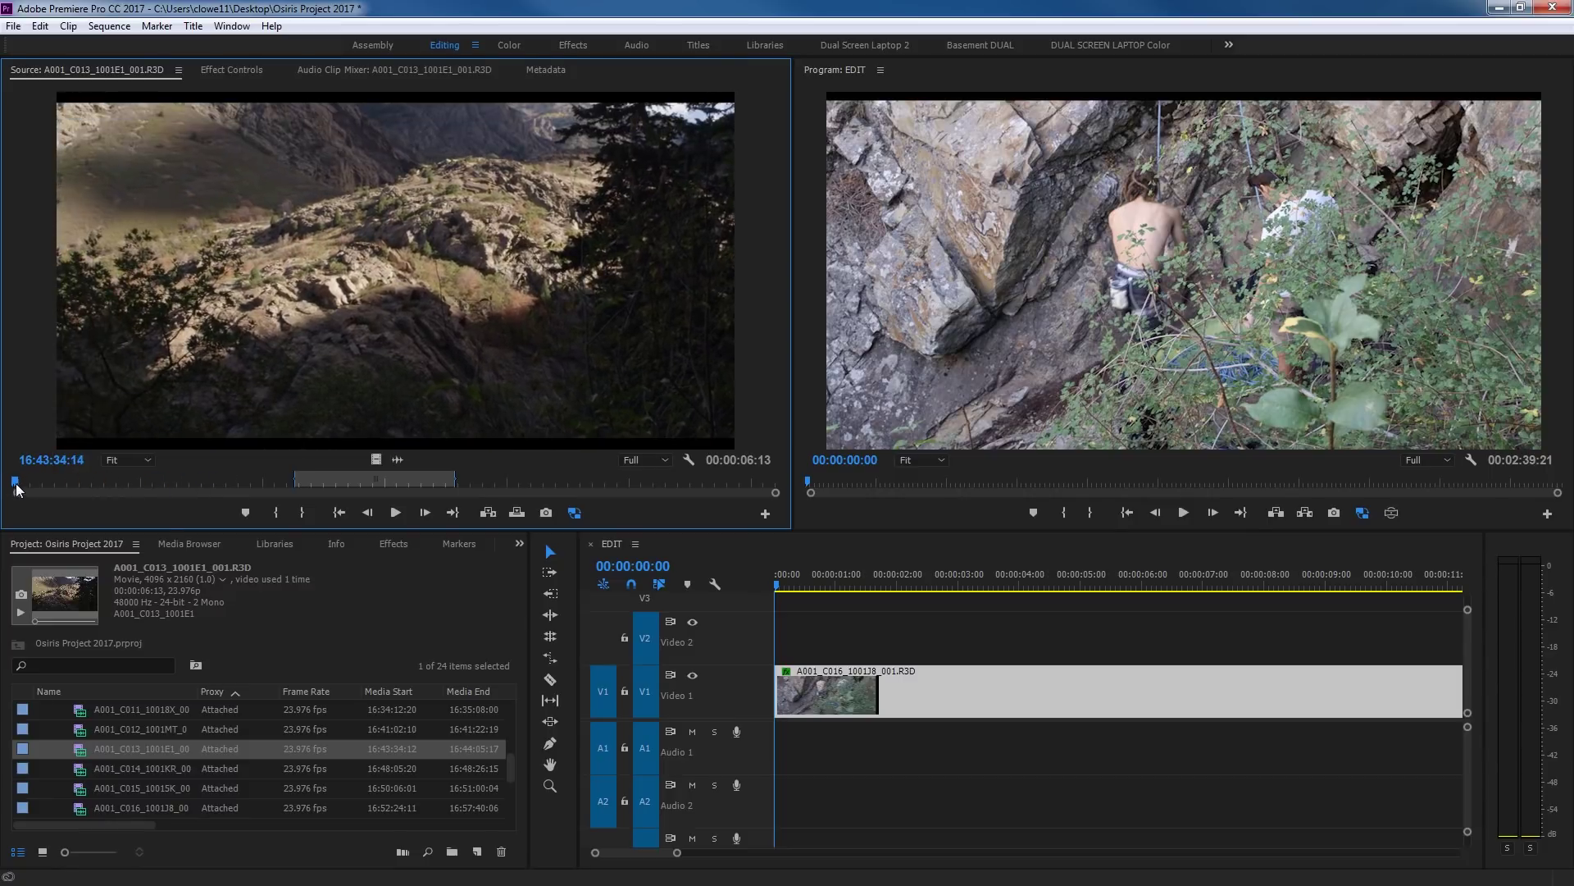
pyautogui.press('space')
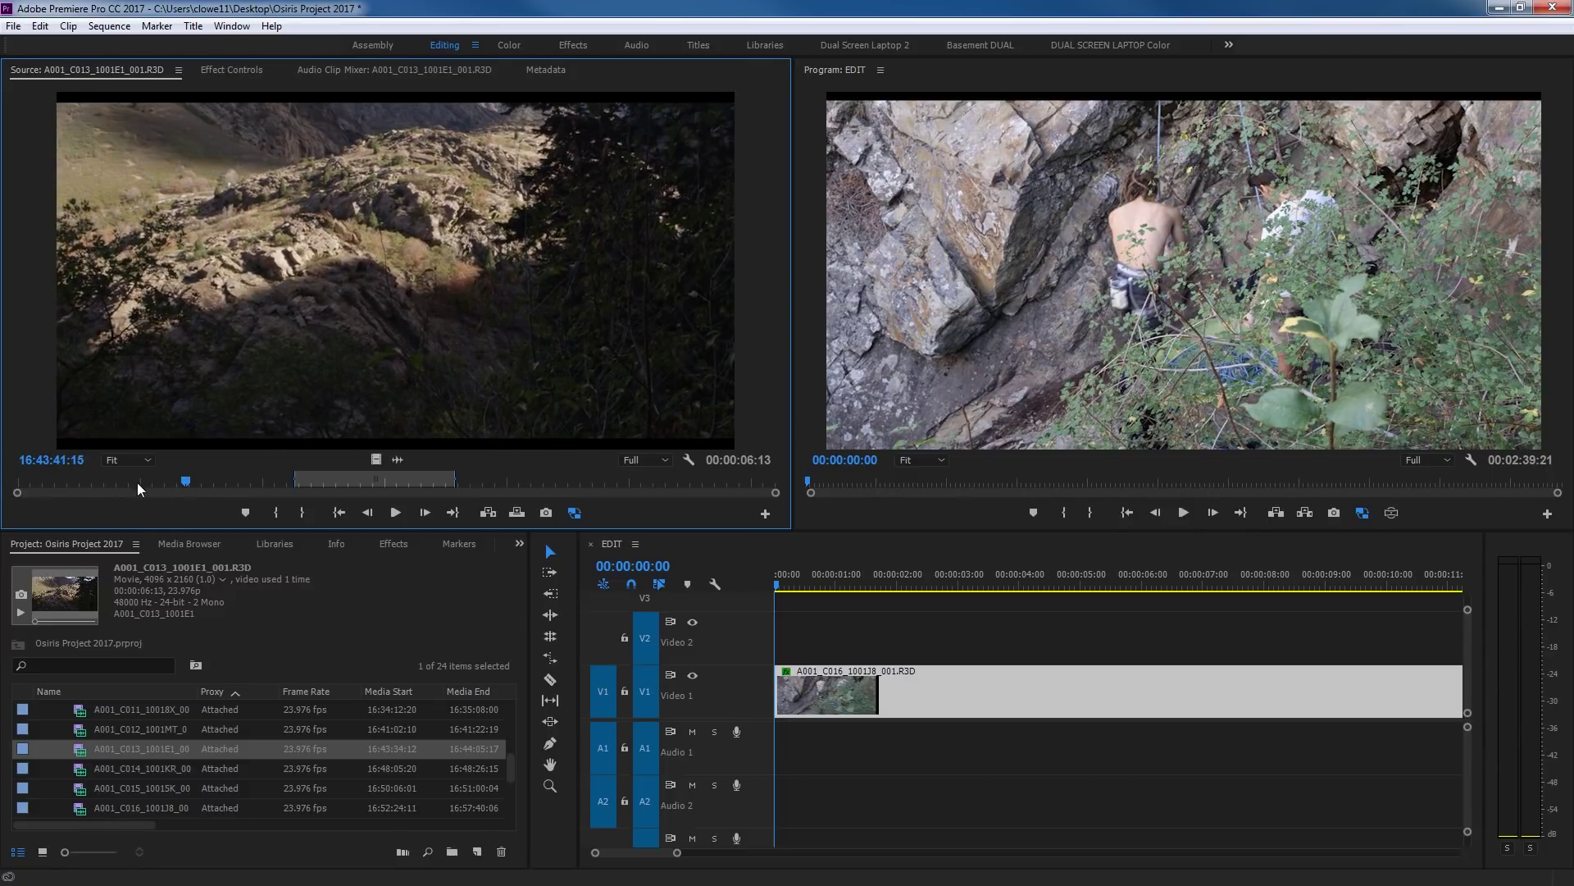
pyautogui.moveTo(151, 481); pyautogui.dragTo(15, 492)
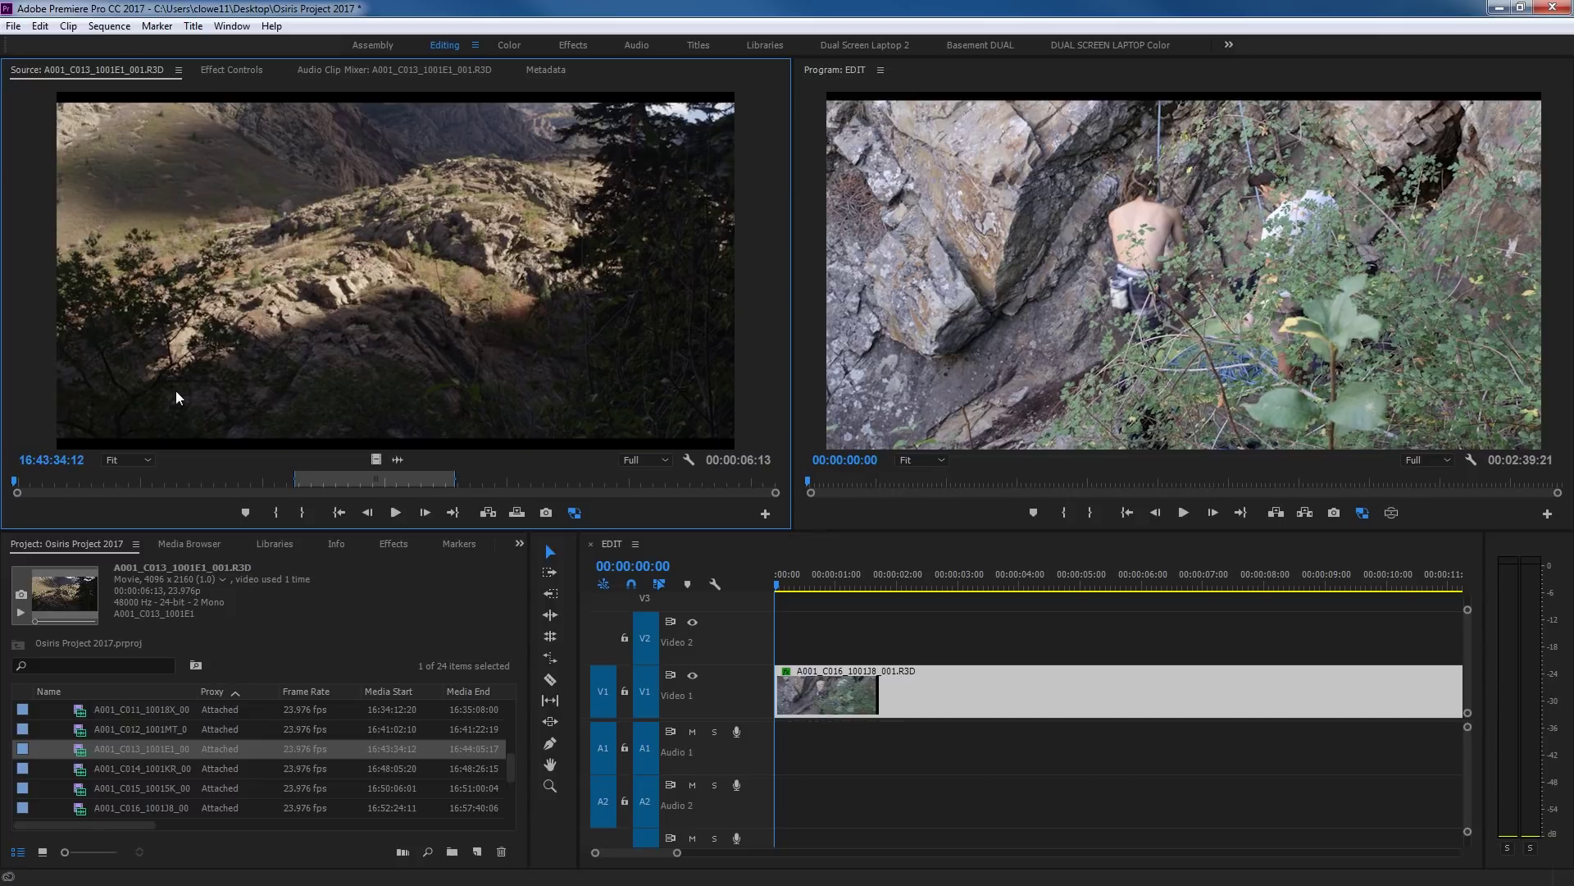
pyautogui.press('End')
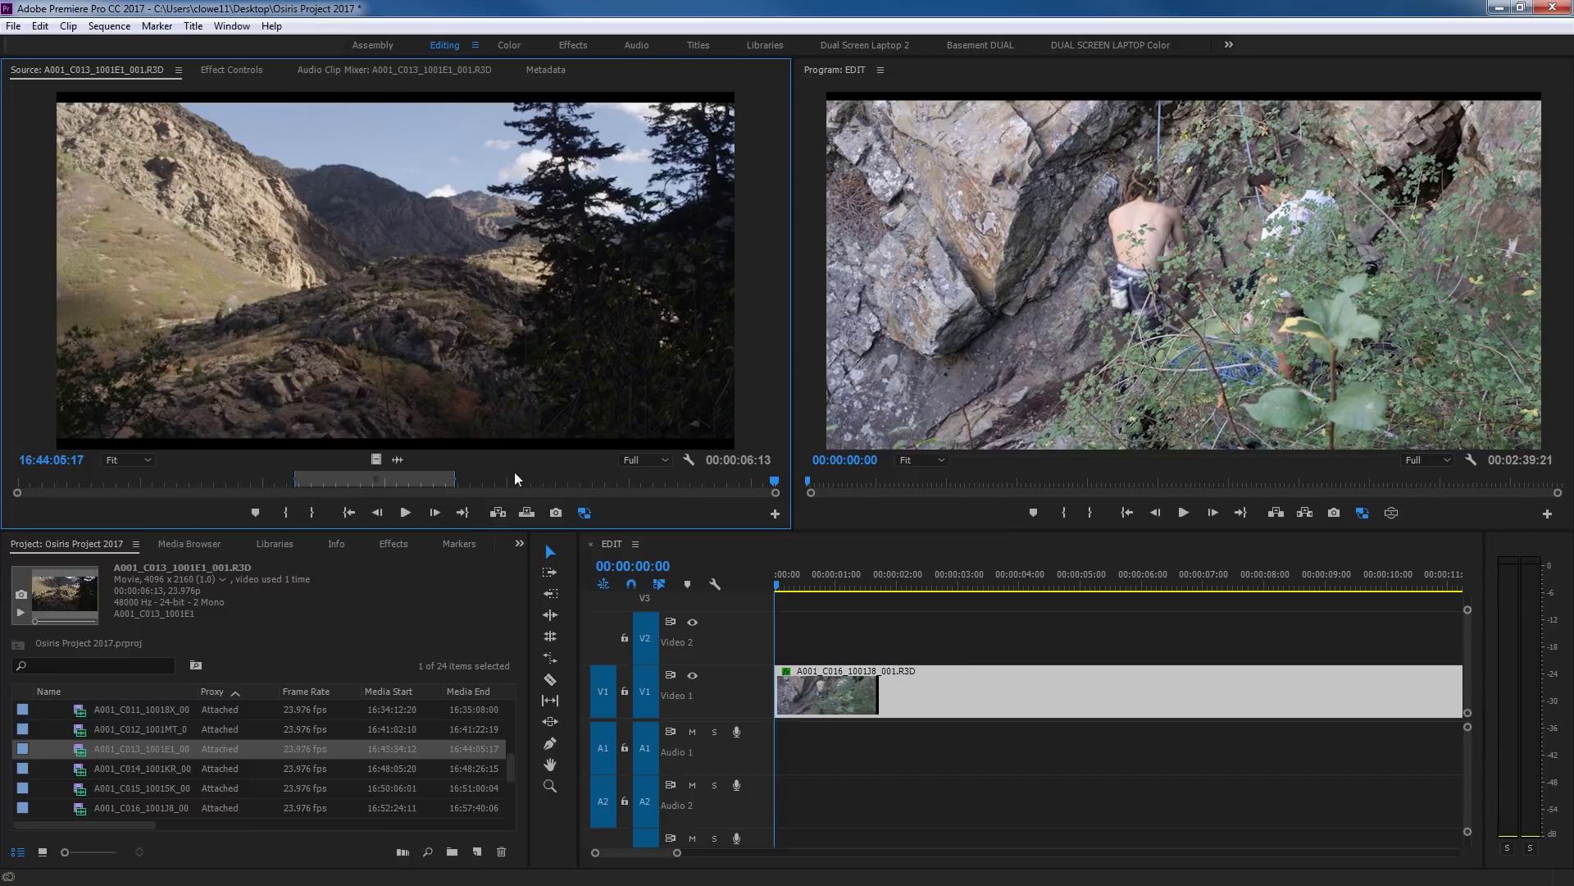
pyautogui.hotkey('ctrl', 'shift', 'x')
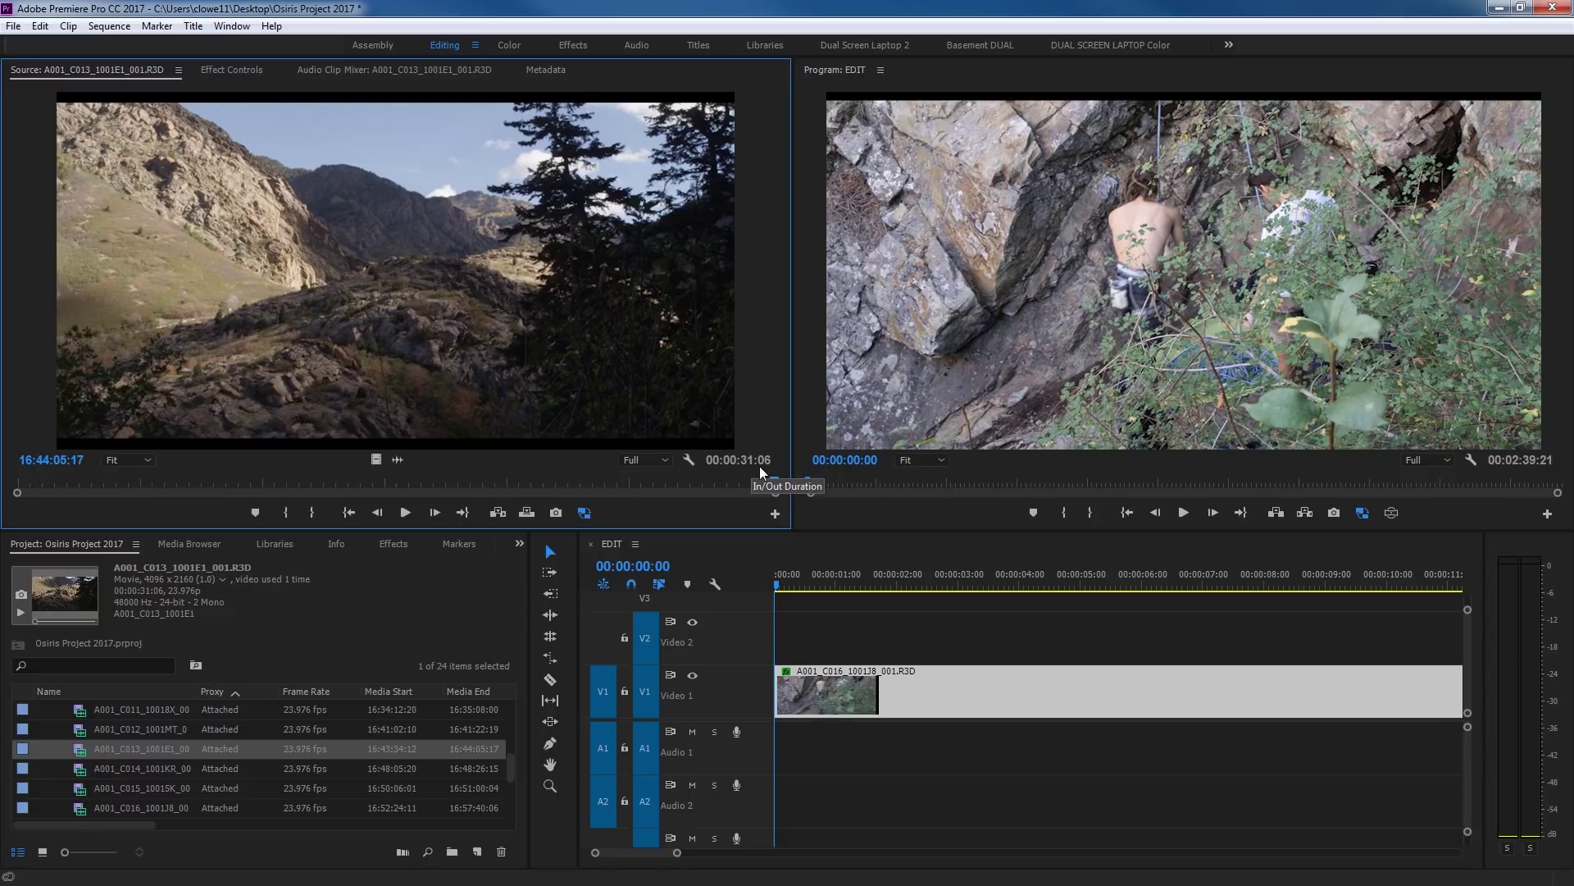
pyautogui.click(125, 460)
pyautogui.click(139, 502)
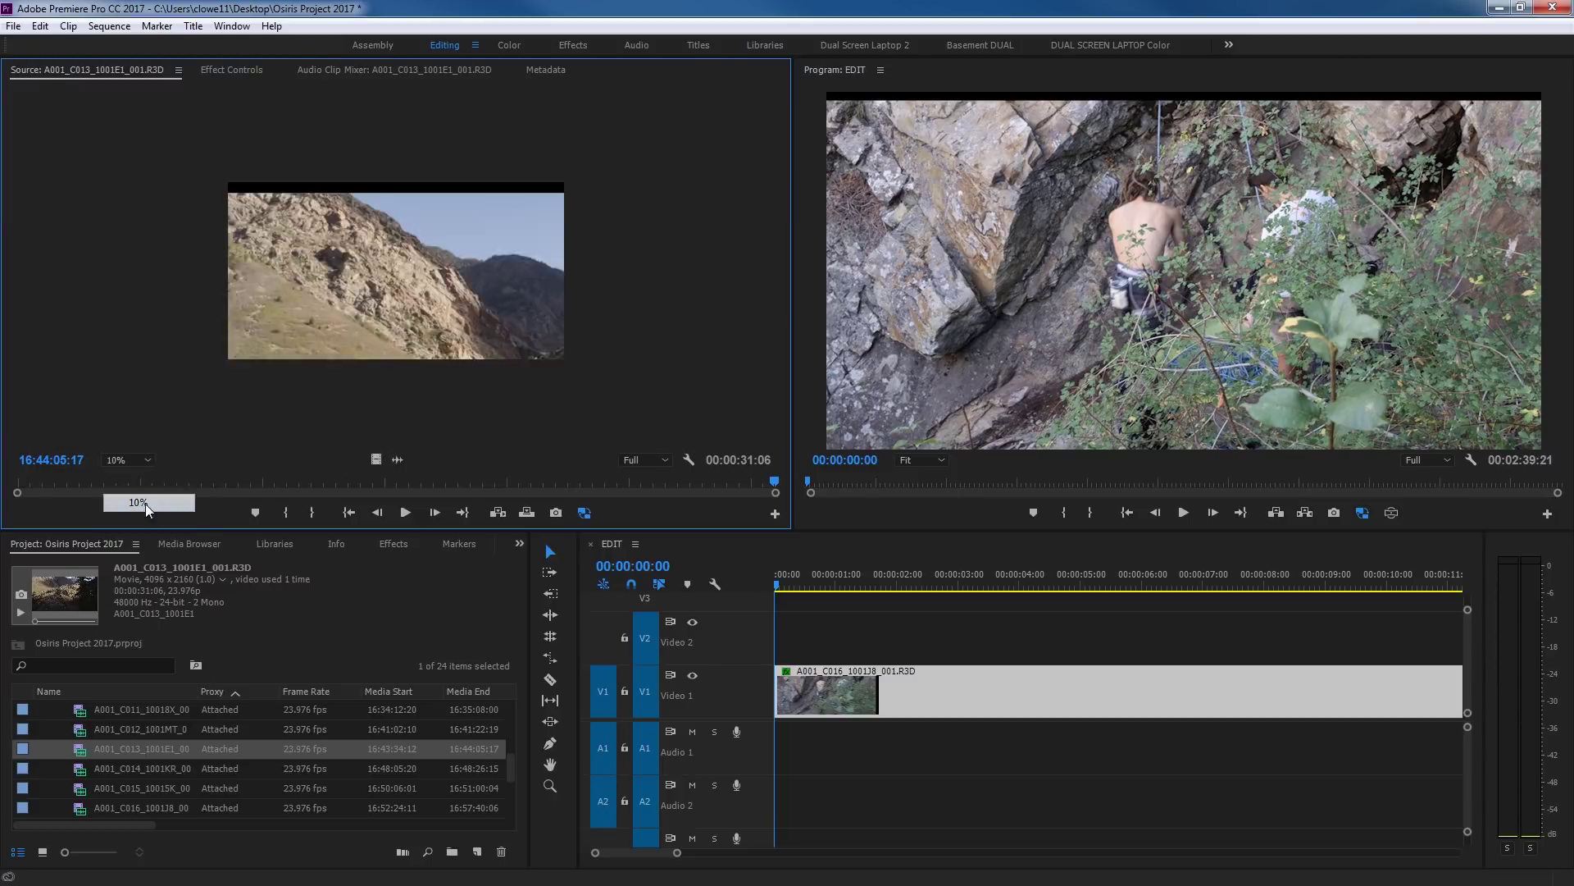
pyautogui.click(127, 460)
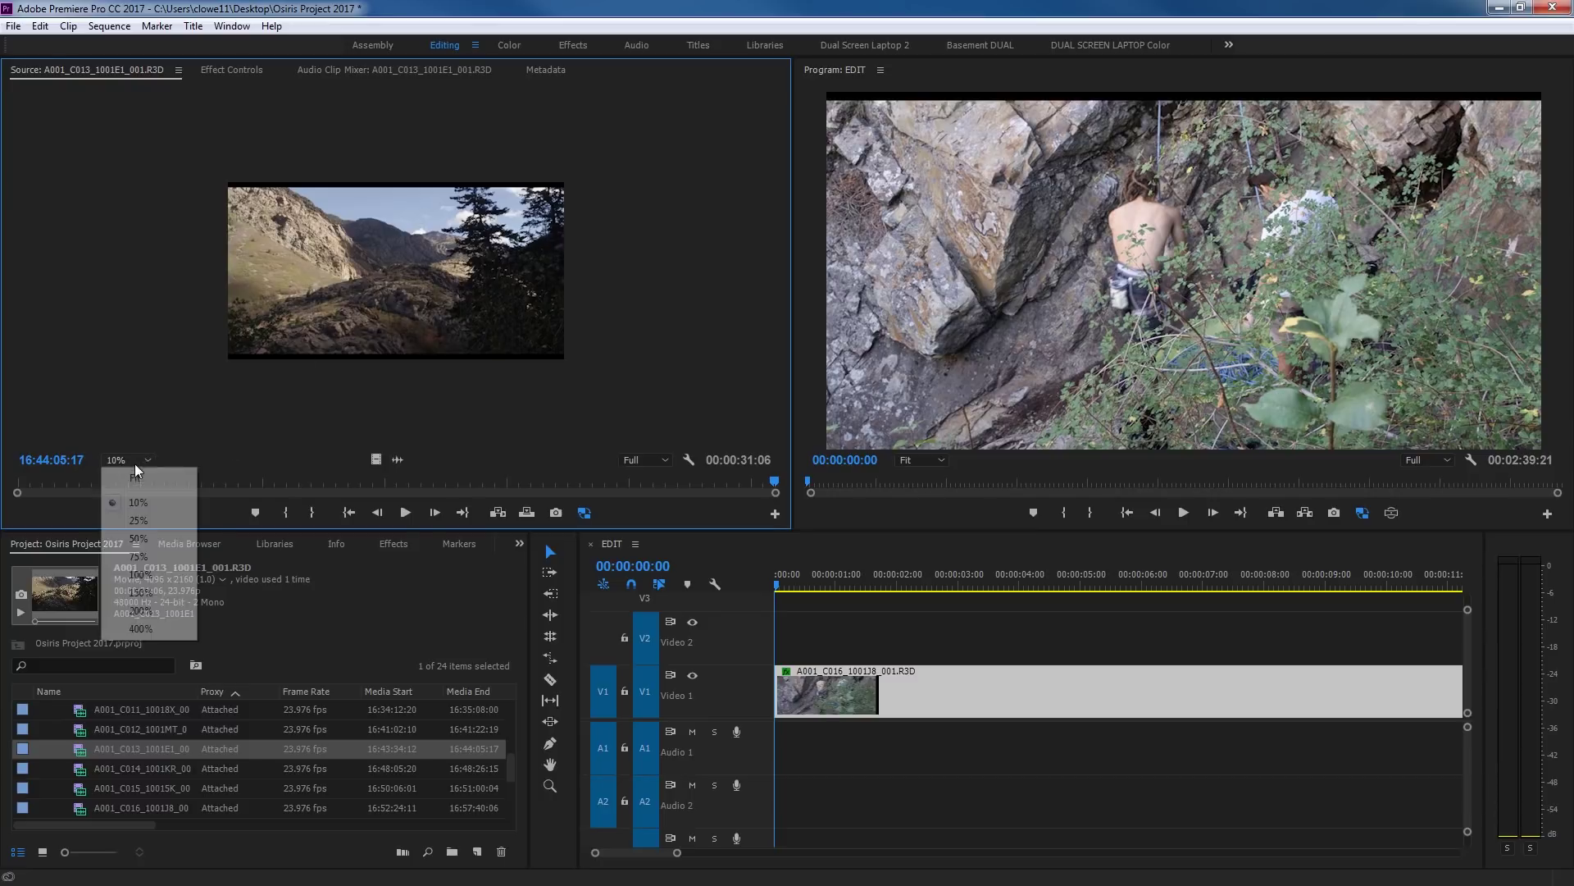
pyautogui.click(140, 620)
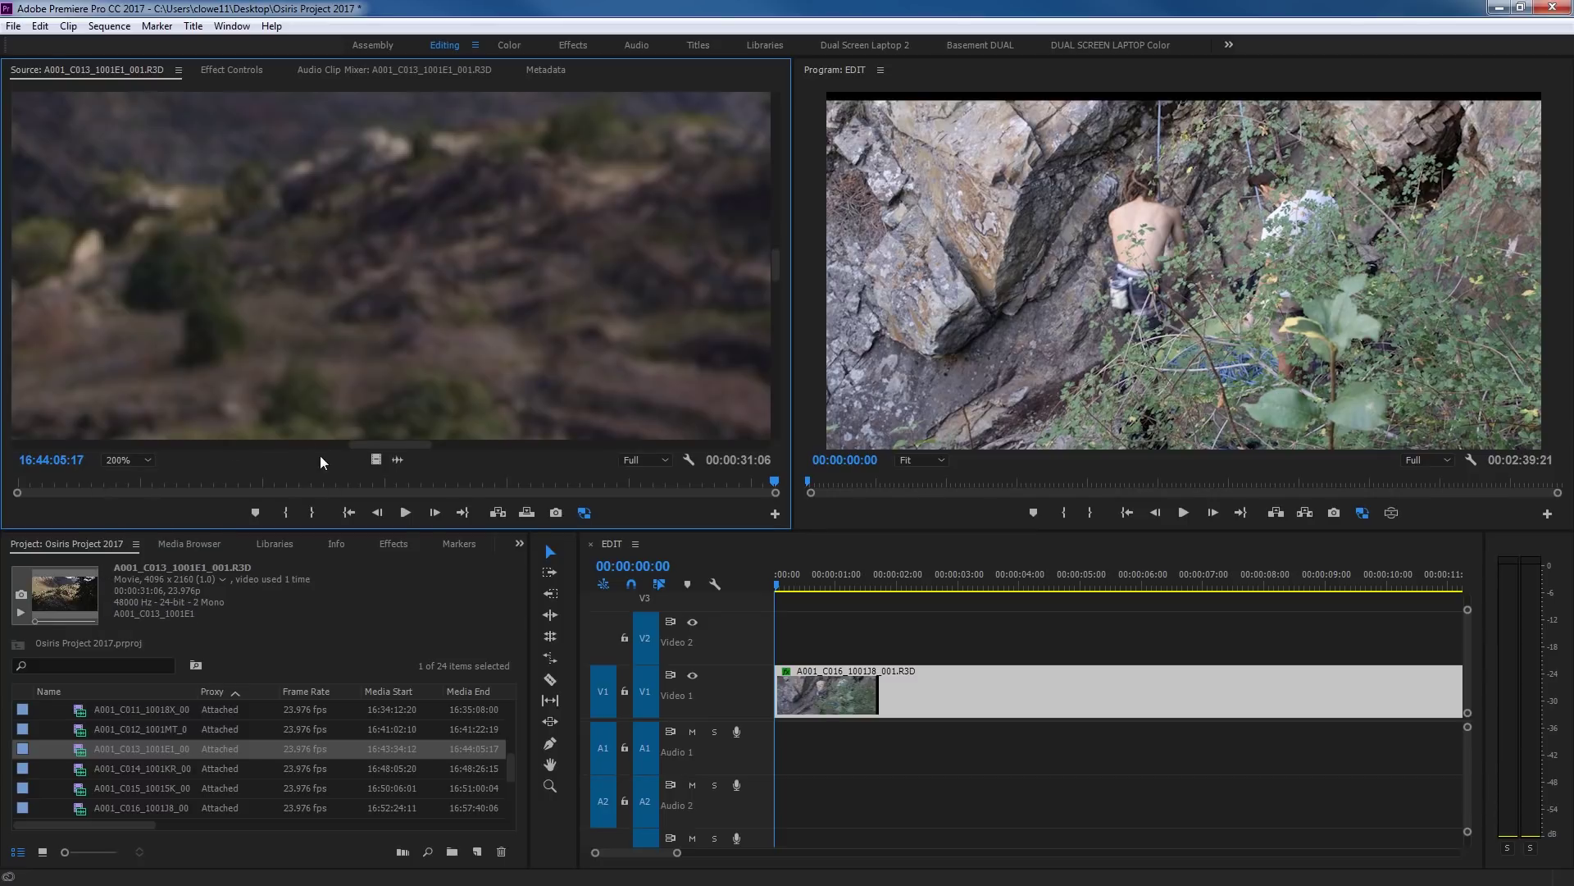
pyautogui.moveTo(363, 446); pyautogui.dragTo(437, 445)
pyautogui.moveTo(782, 258)
pyautogui.mouseDown()
pyautogui.moveTo(777, 185)
pyautogui.moveTo(778, 232)
pyautogui.mouseUp()
pyautogui.click(127, 460)
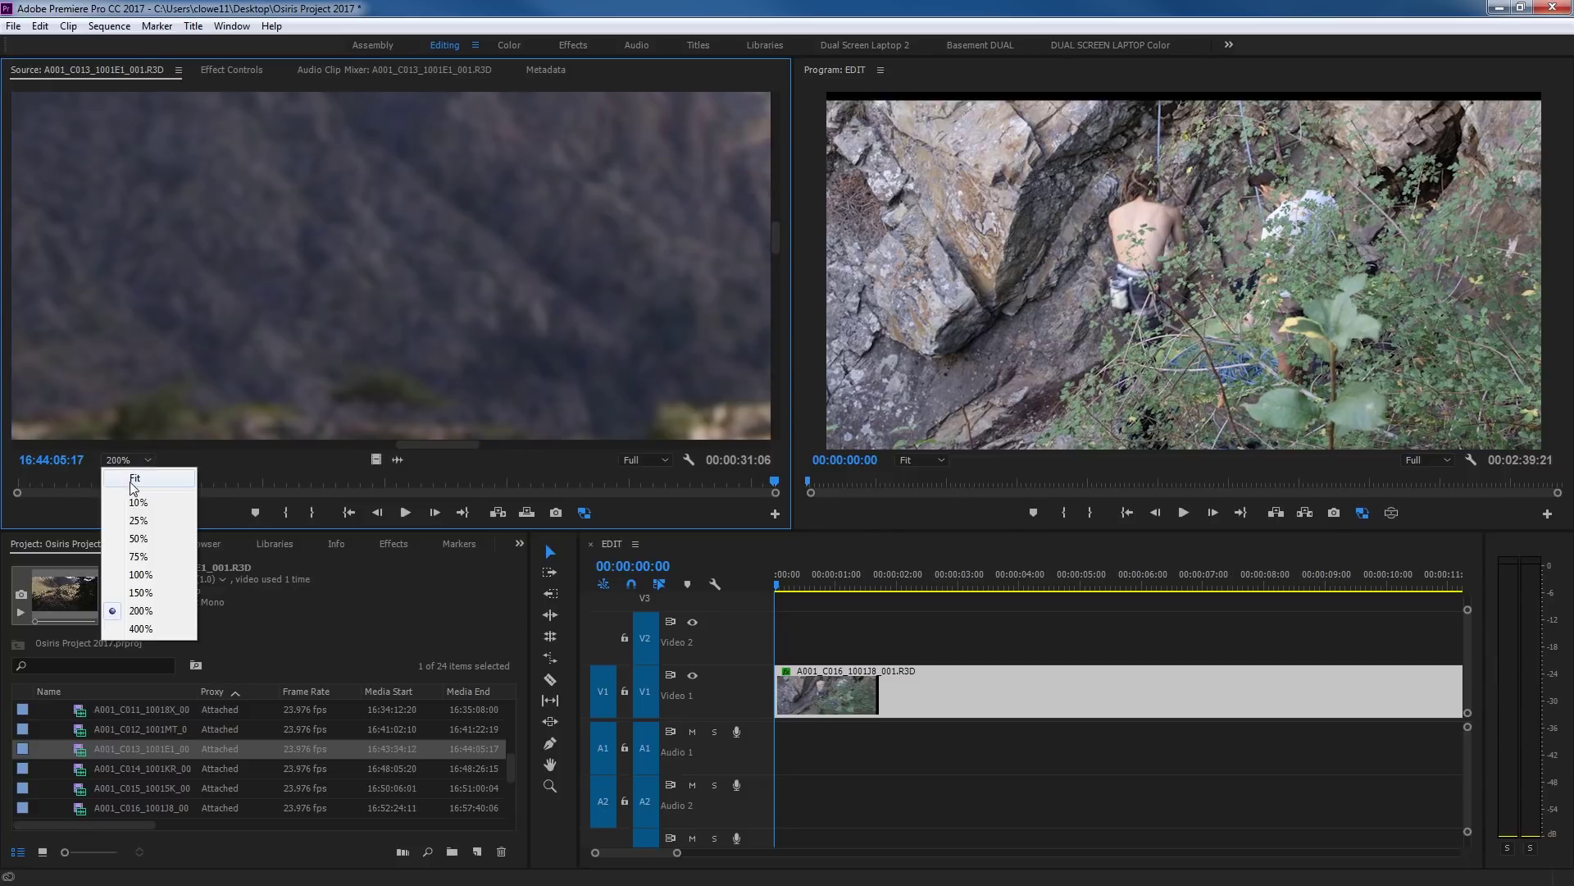
pyautogui.click(128, 471)
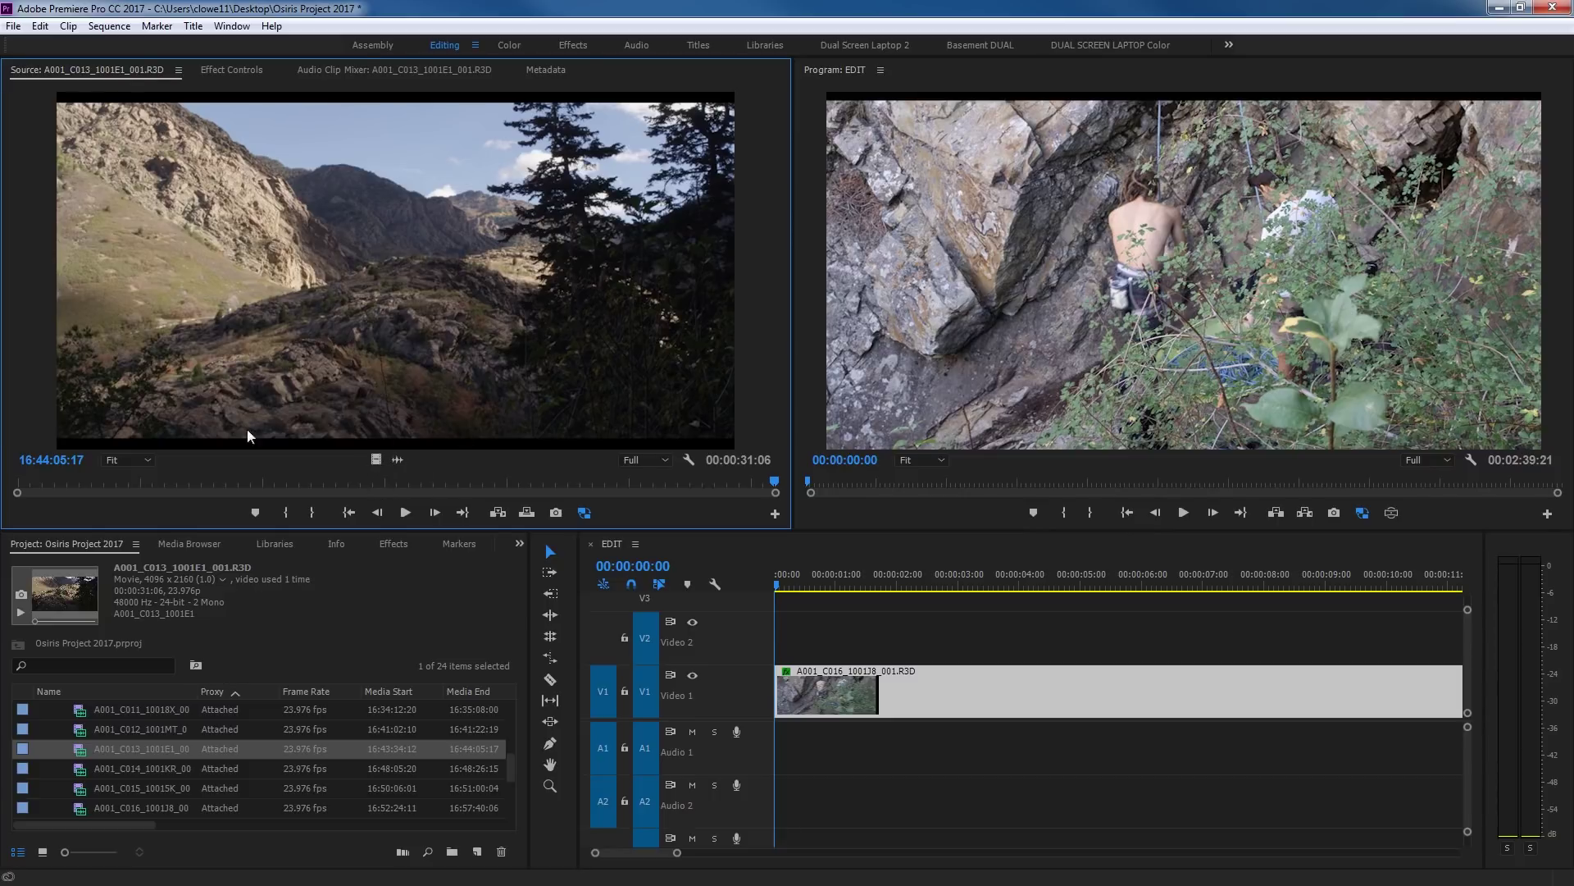
pyautogui.click(394, 462)
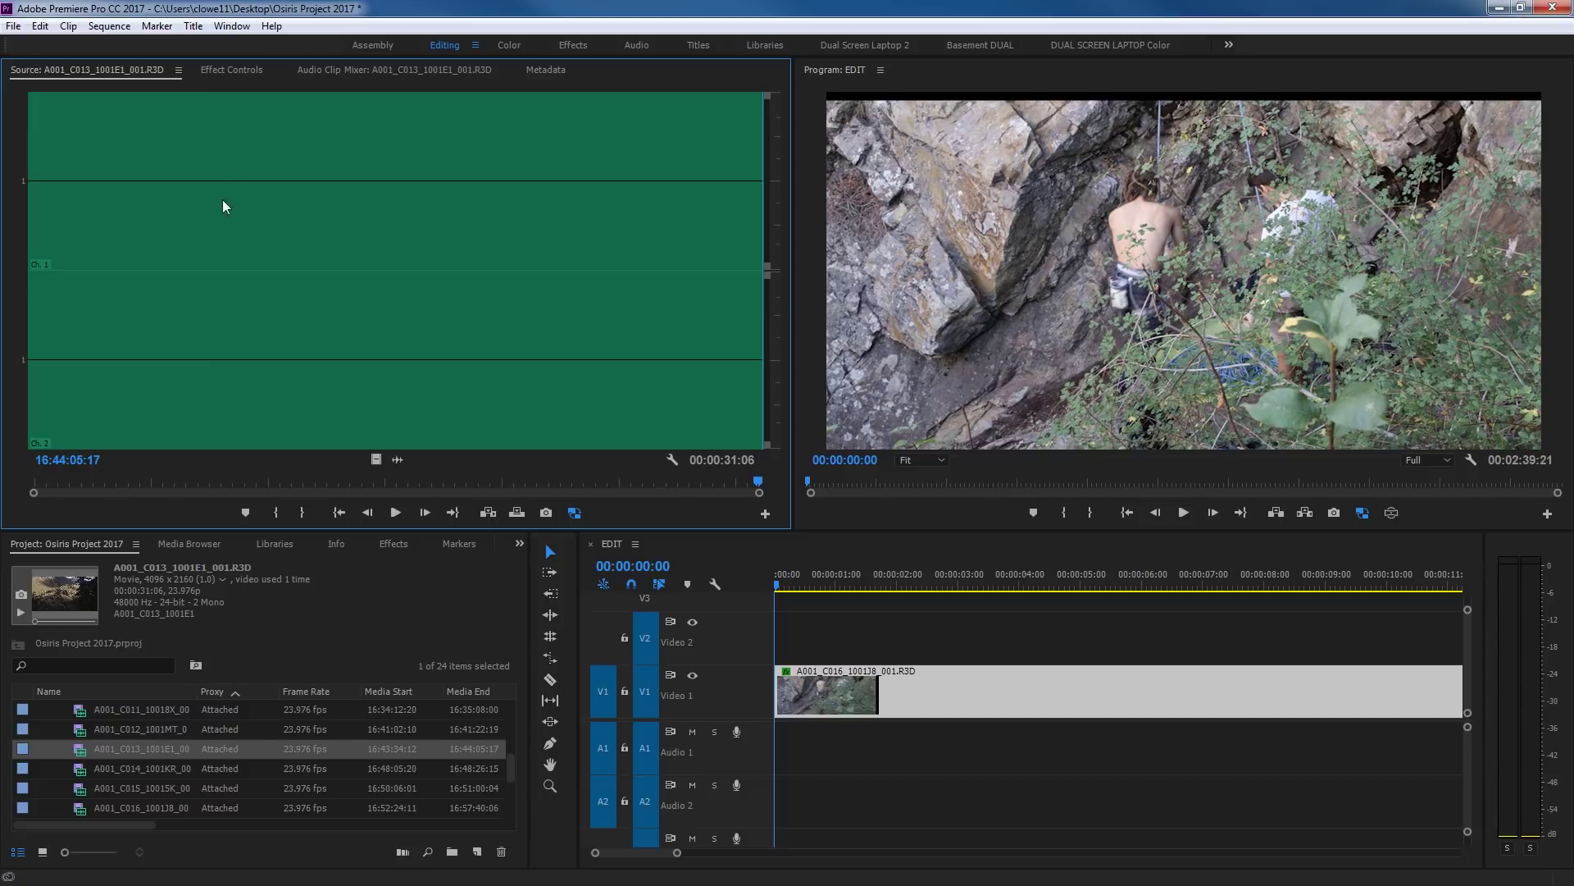
pyautogui.click(368, 453)
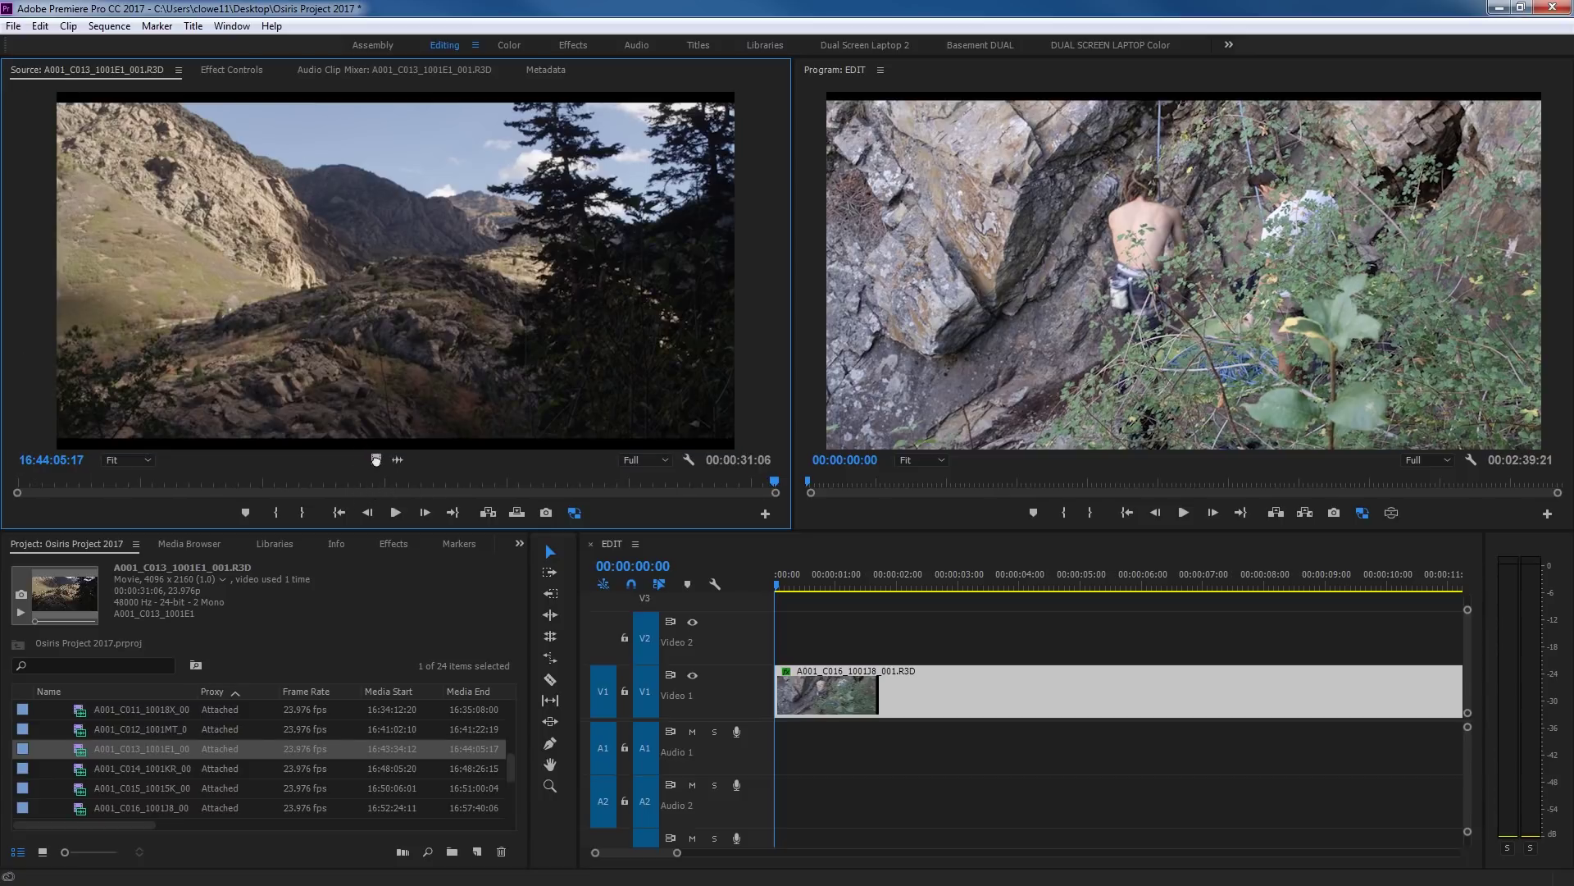
pyautogui.moveTo(376, 459); pyautogui.dragTo(314, 371)
# - Turn proxies off and play the full-resolution clip from 16:43:42:03, stopping at 16:43:49:02
pyautogui.click(575, 513)
pyautogui.click(183, 485)
pyautogui.moveTo(183, 485); pyautogui.dragTo(198, 485)
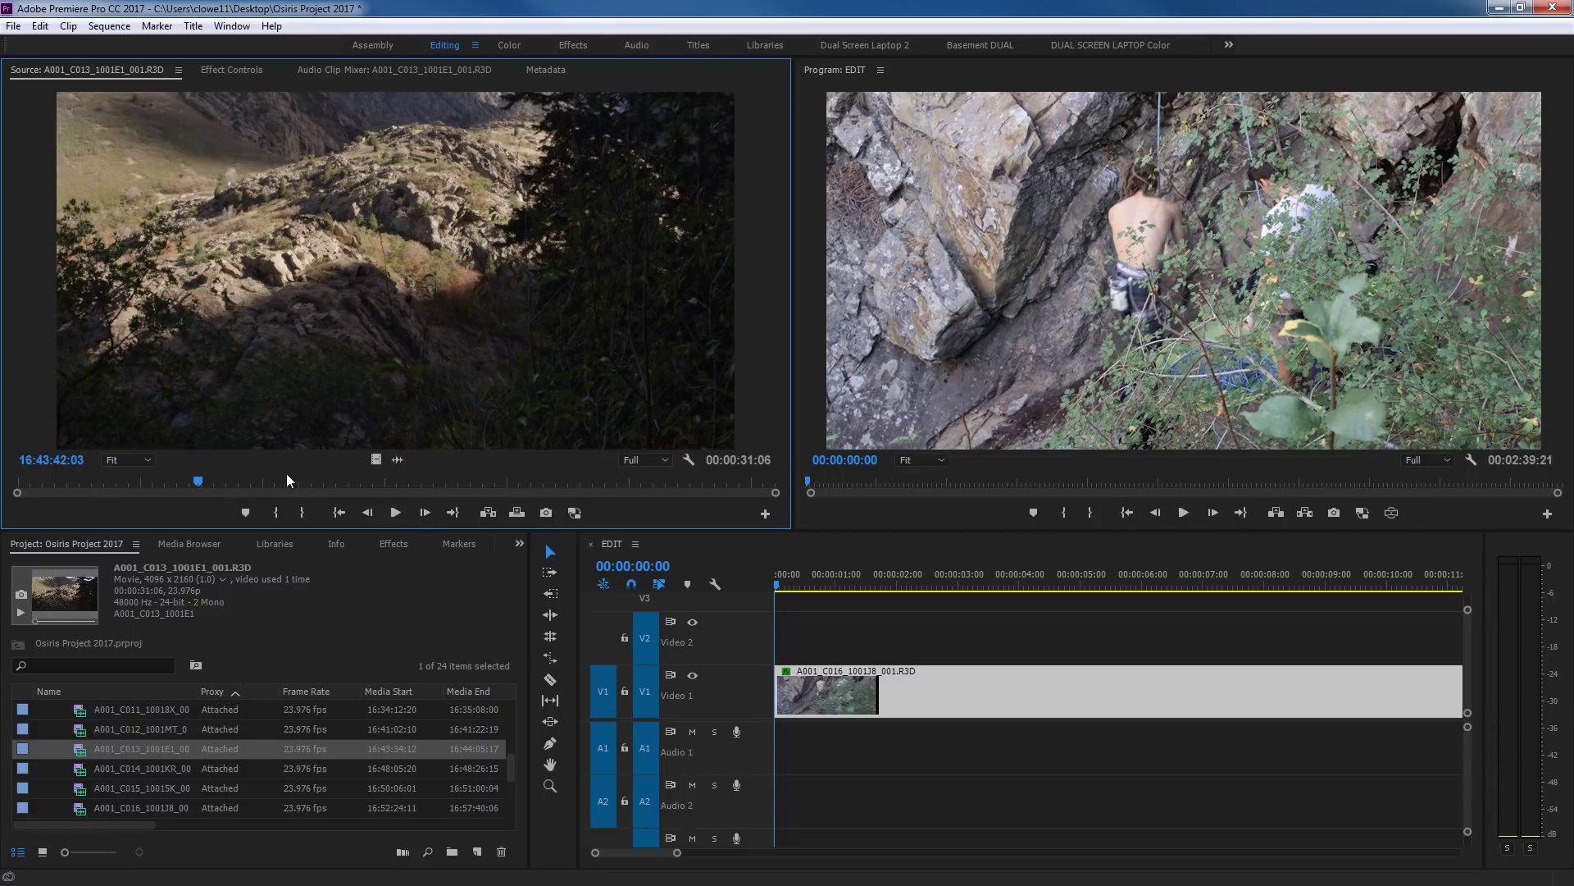
pyautogui.press('space')
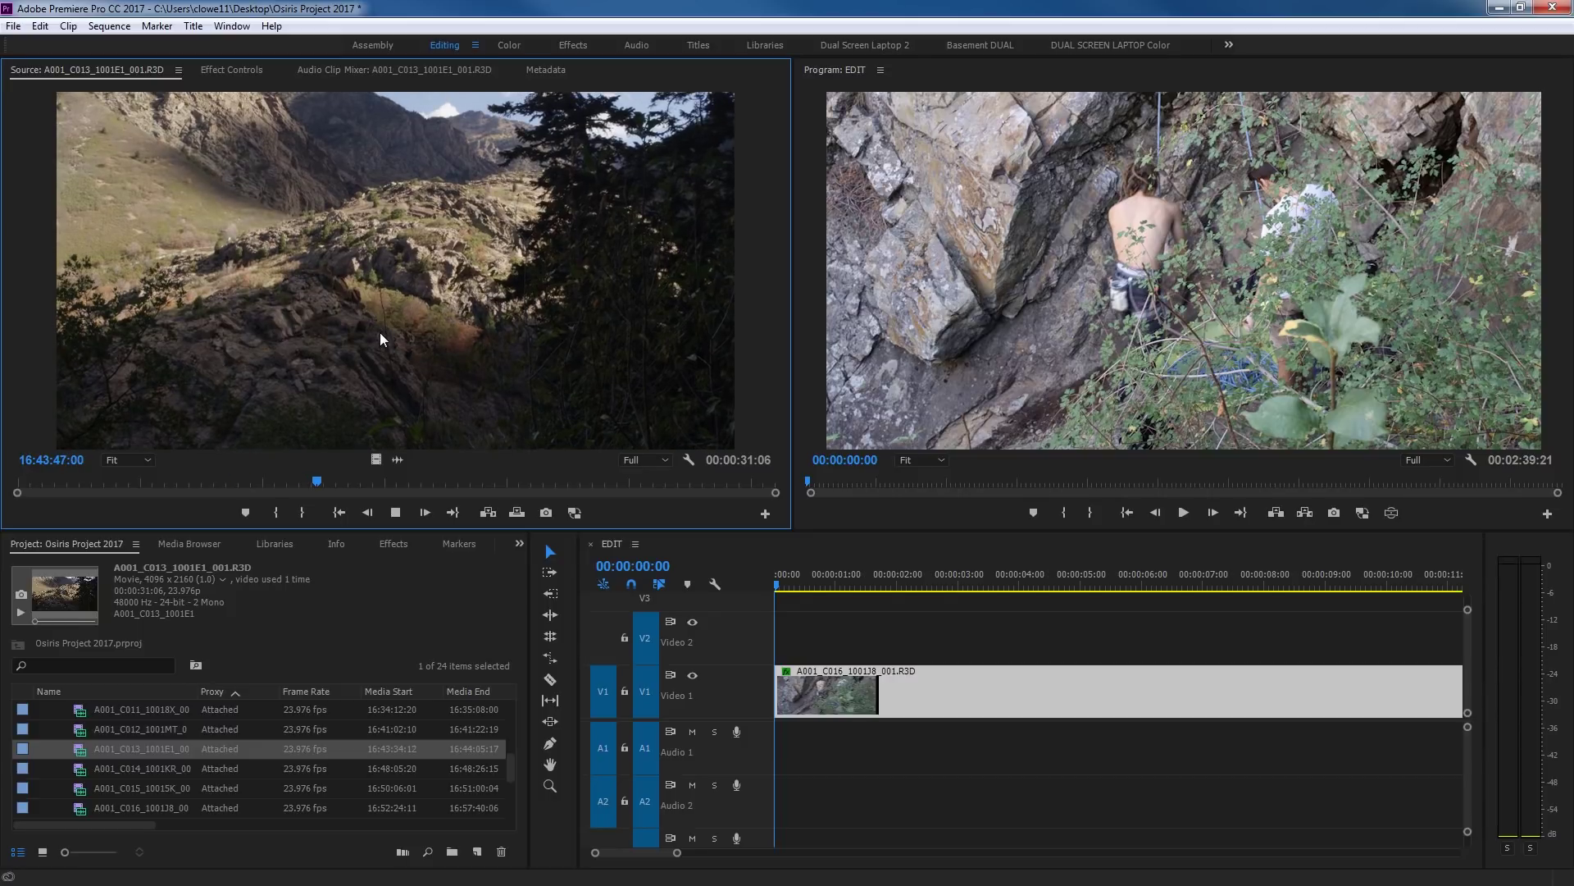
pyautogui.press('space')
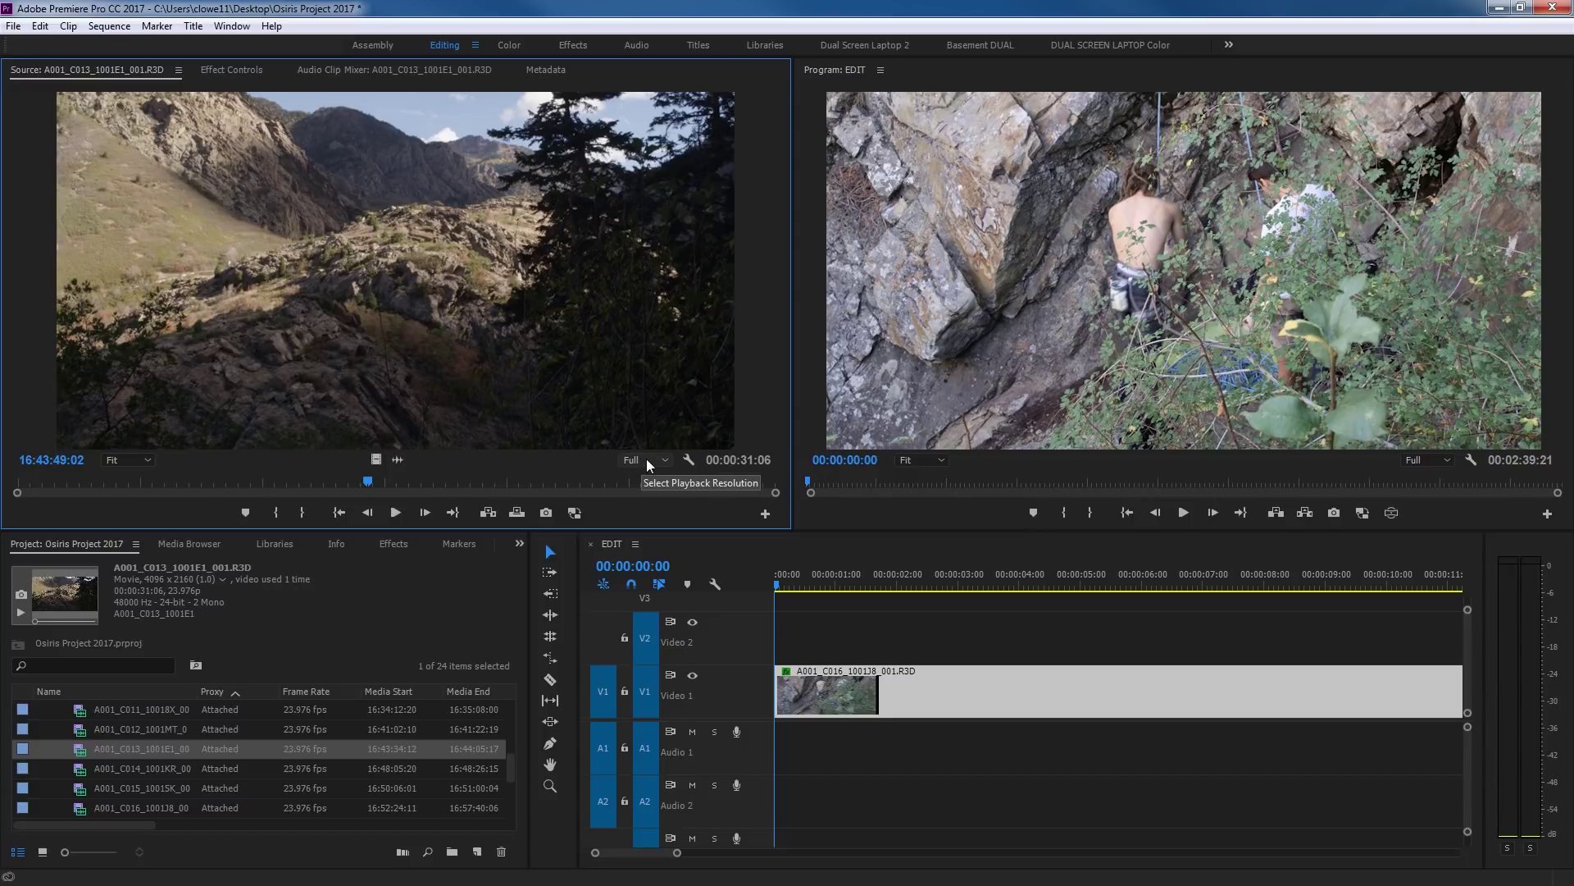
# - Set the Source playback resolution to 1/4 and stop playback at 16:43:53:00
pyautogui.click(647, 459)
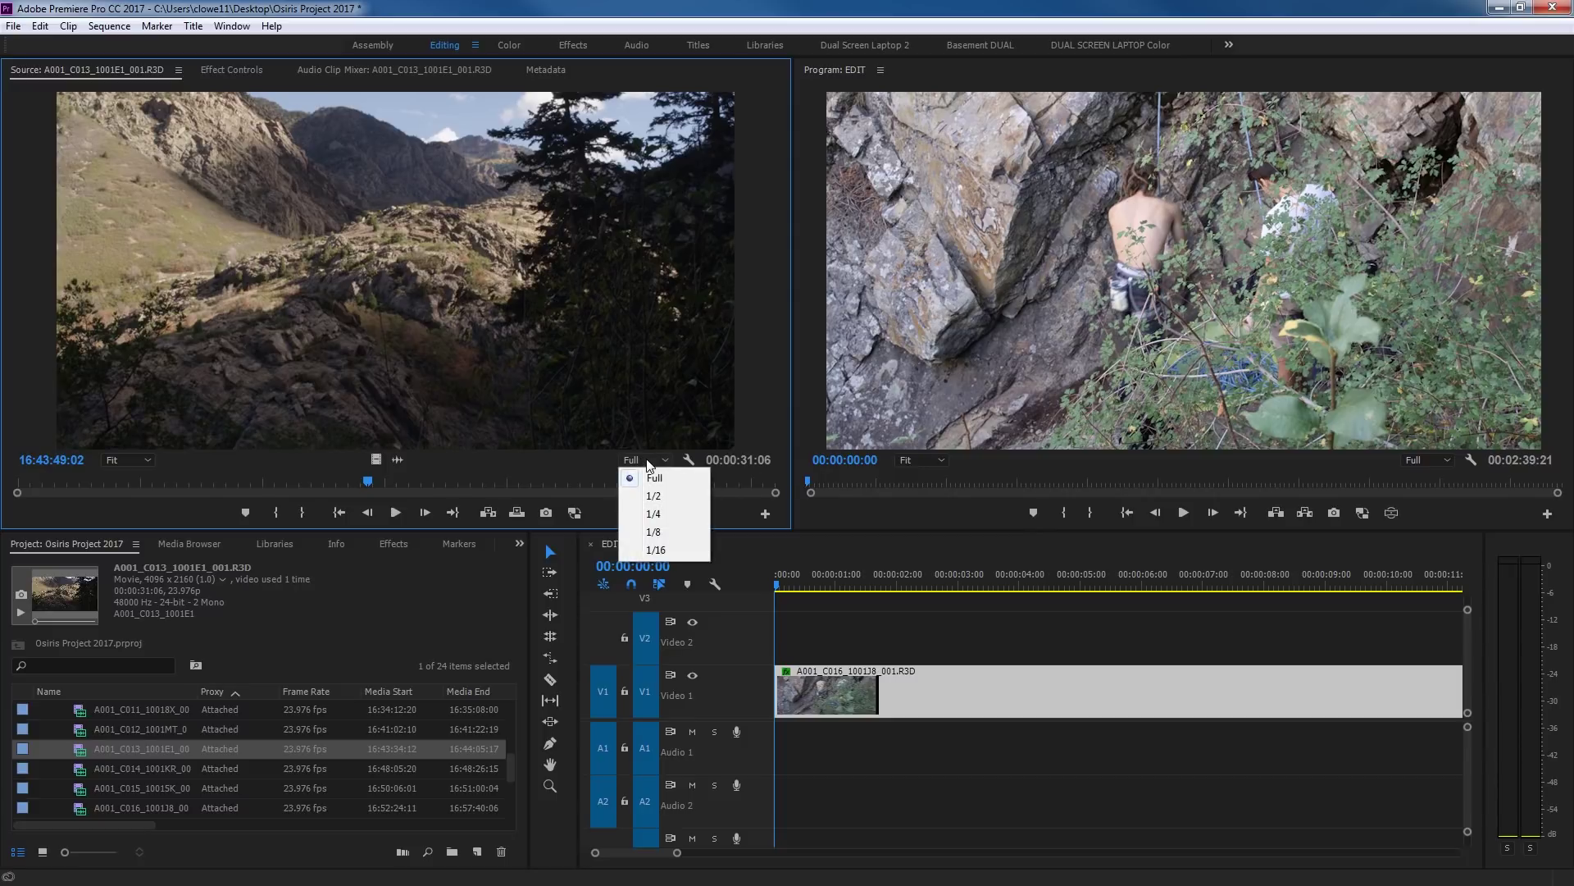
pyautogui.click(656, 514)
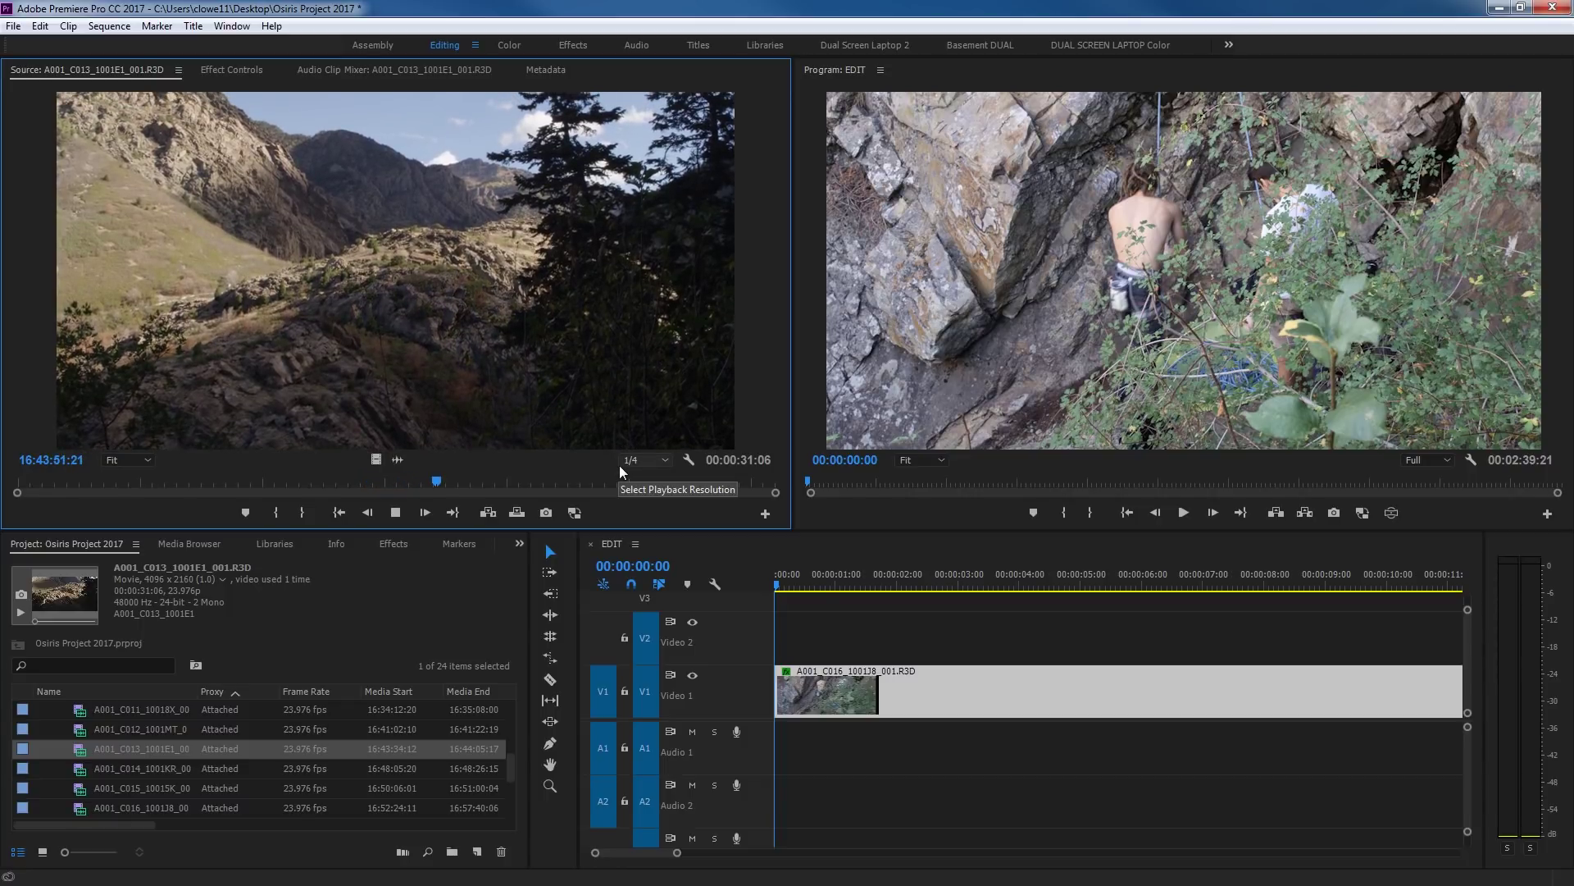
pyautogui.press('space')
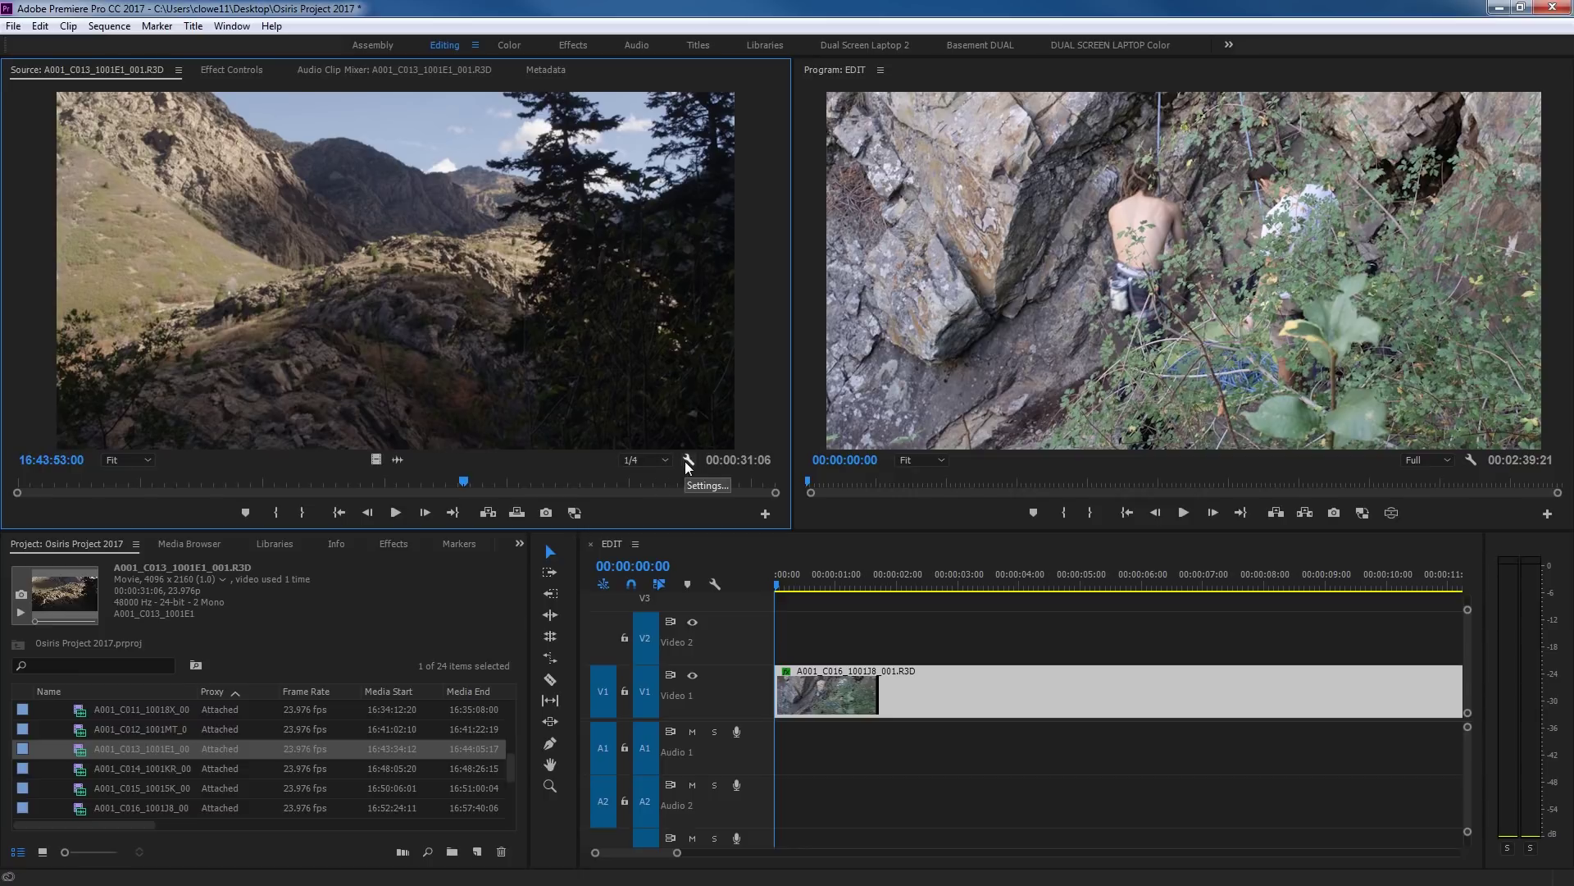
# - Turn on Safe Margins from the Source Monitor's wrench settings menu
pyautogui.click(688, 465)
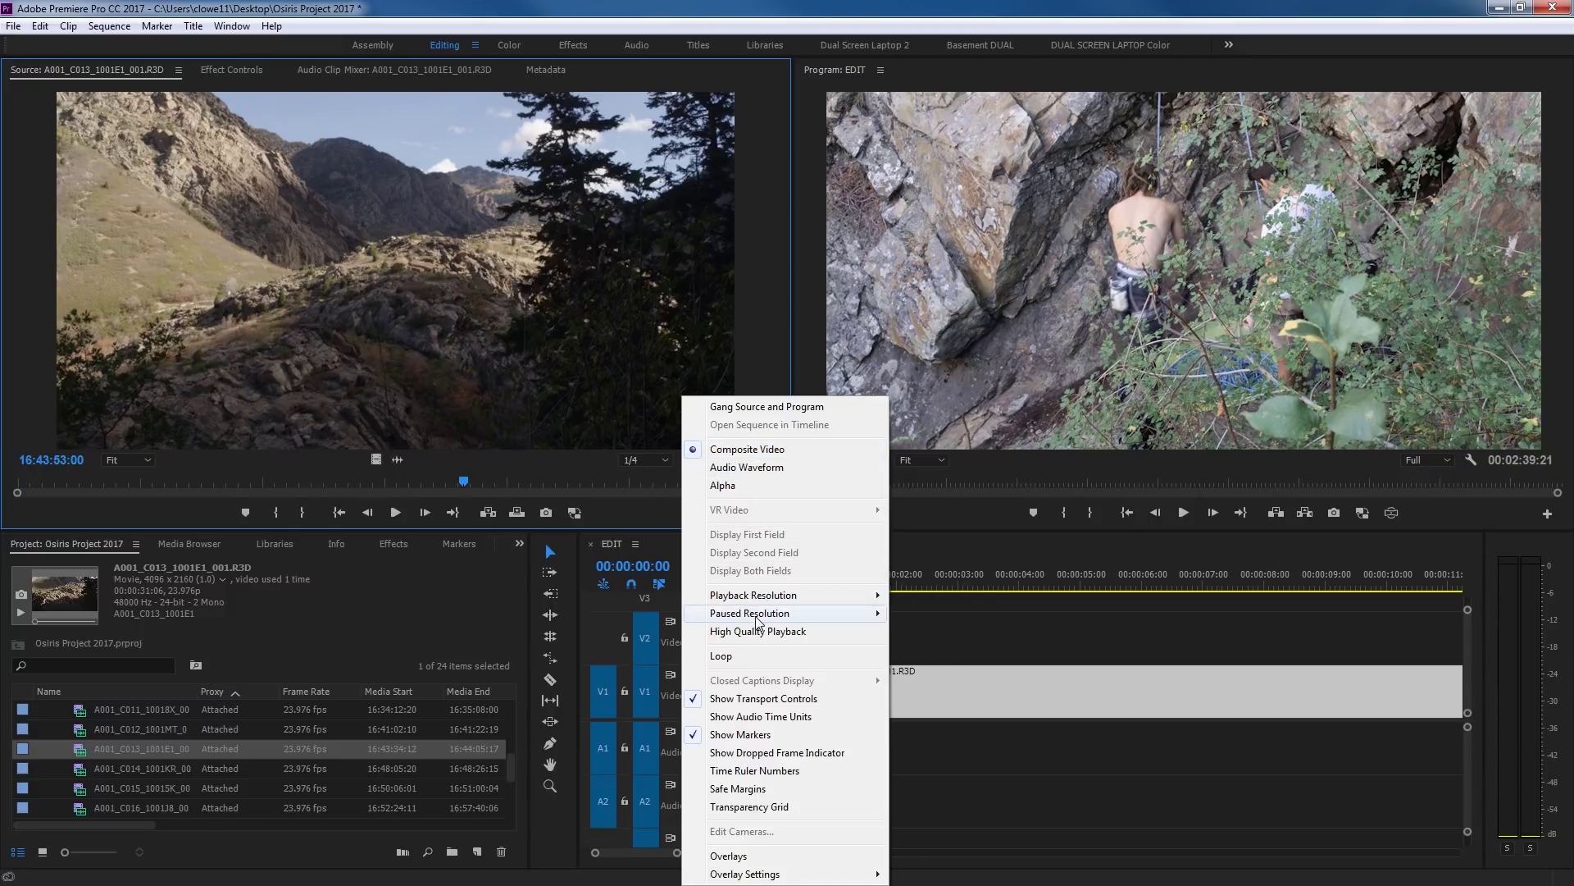
pyautogui.moveTo(762, 615)
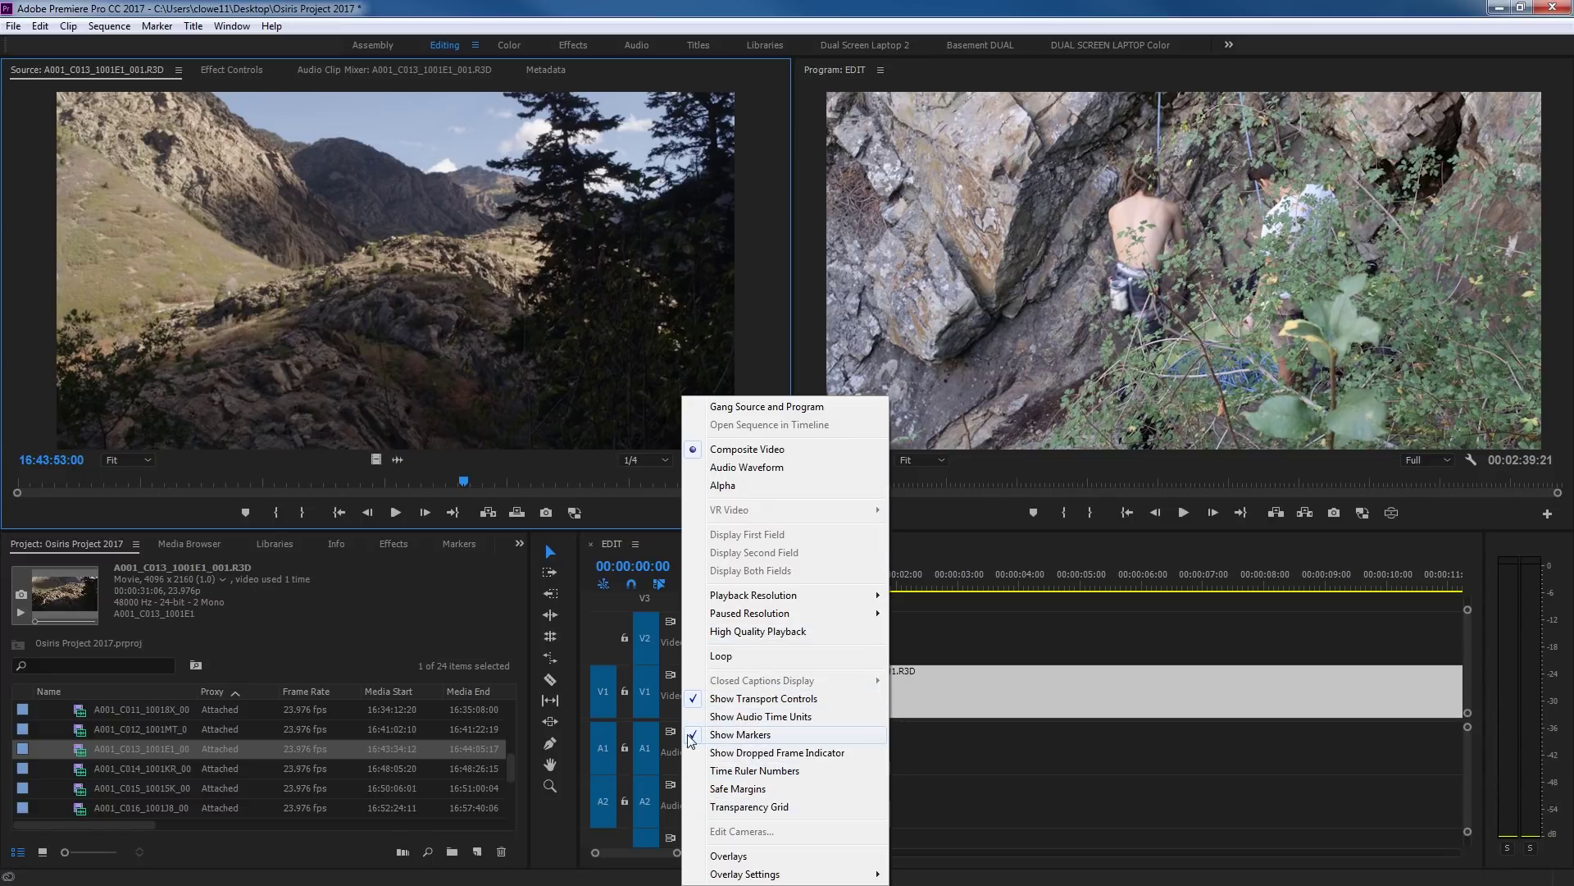
pyautogui.click(738, 789)
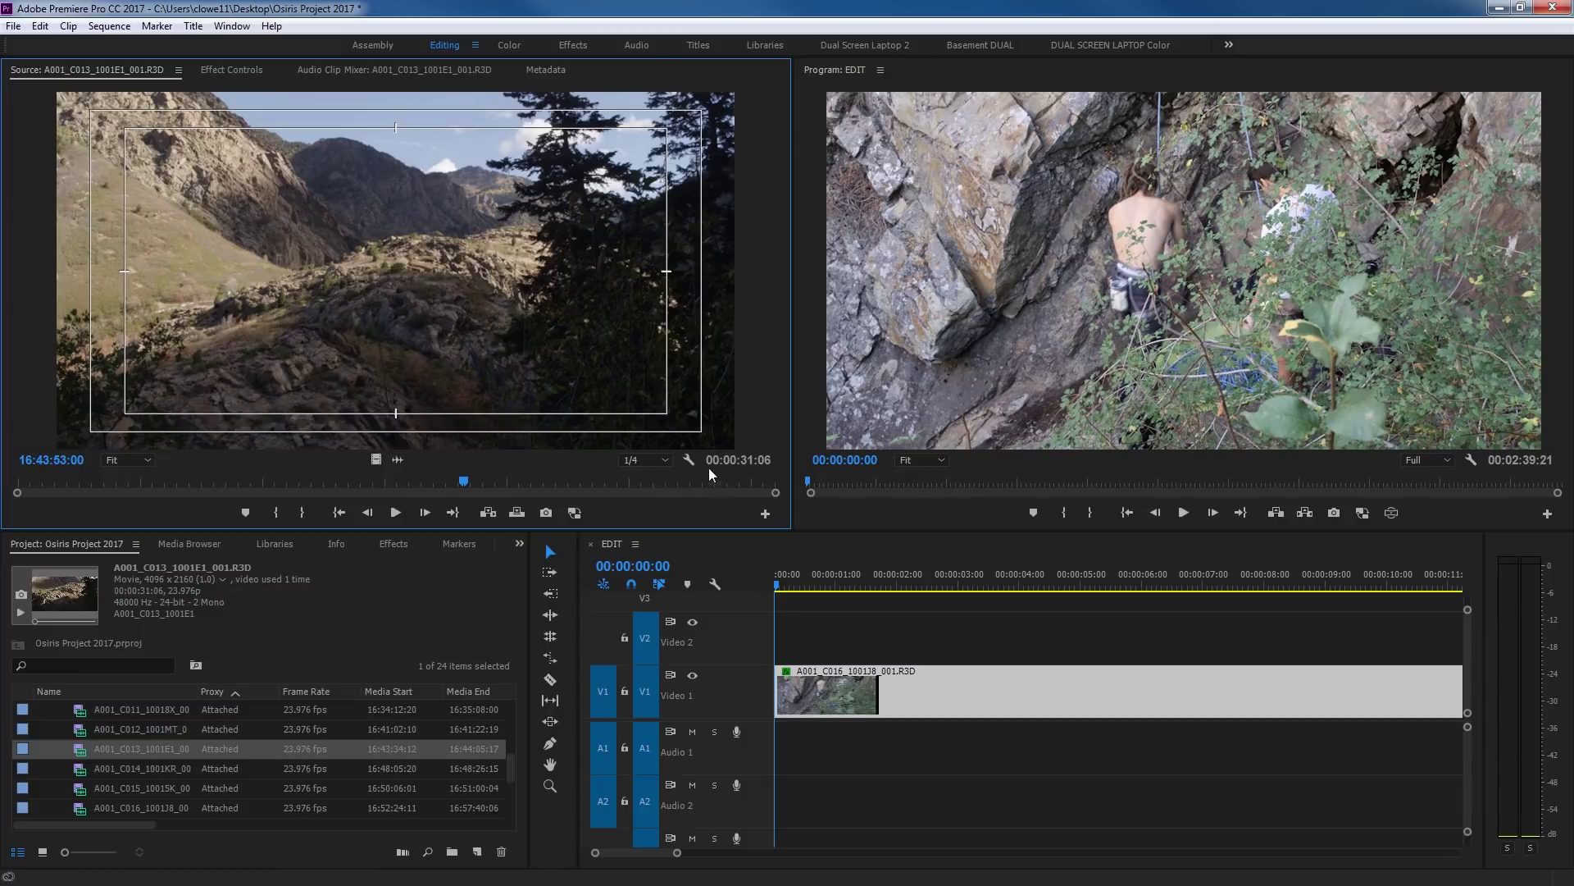
# - Turn Safe Margins off and switch on Overlays to show the timecode
pyautogui.click(689, 455)
pyautogui.click(738, 789)
pyautogui.click(689, 455)
pyautogui.moveTo(716, 871)
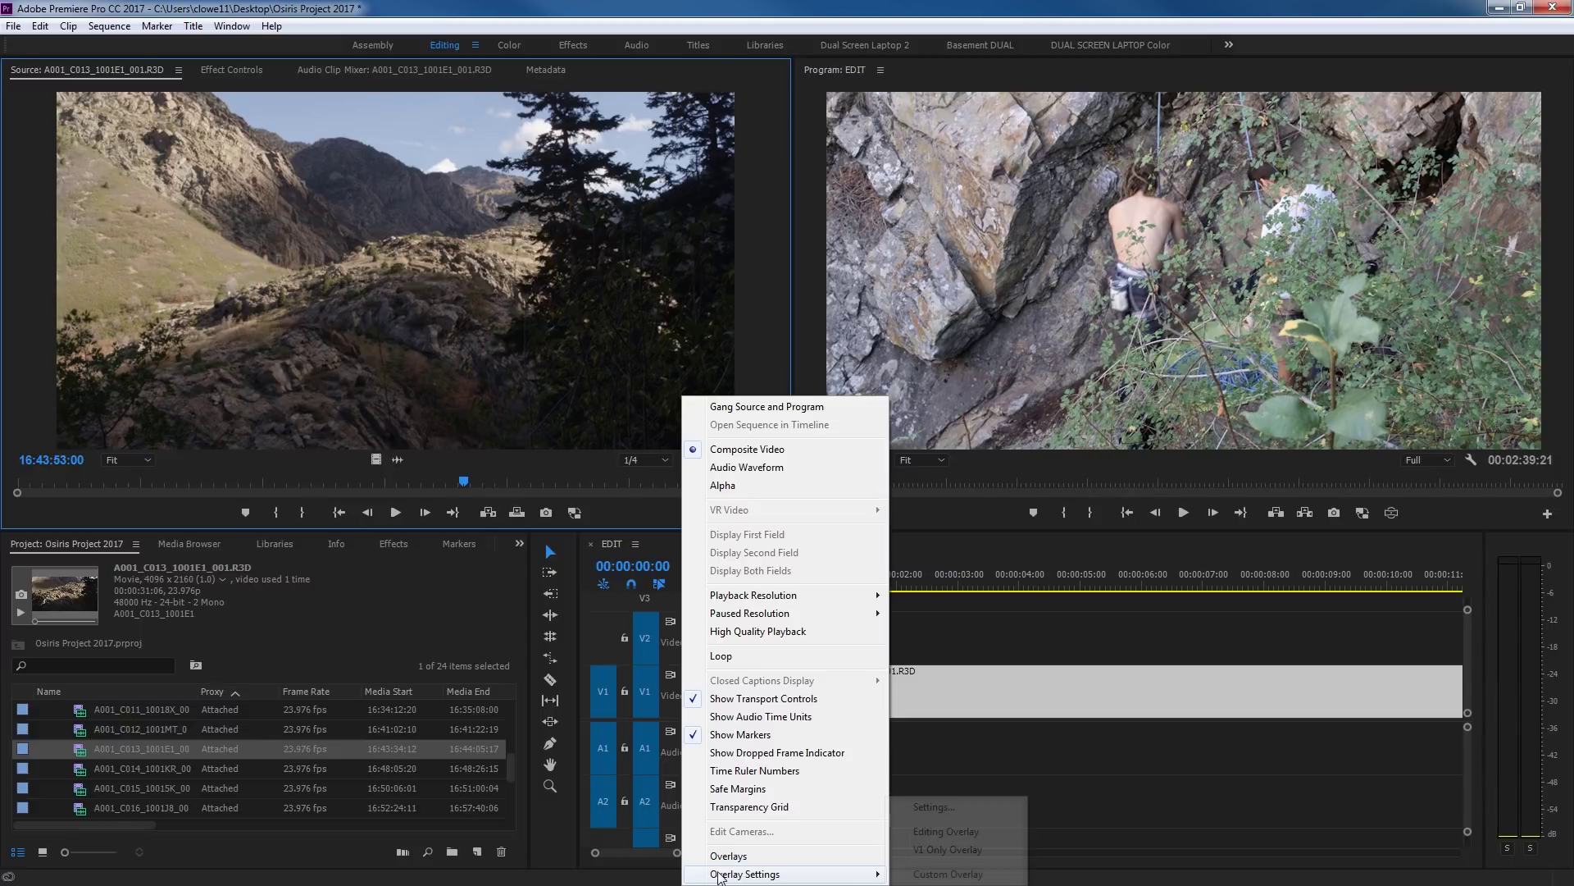
pyautogui.click(863, 856)
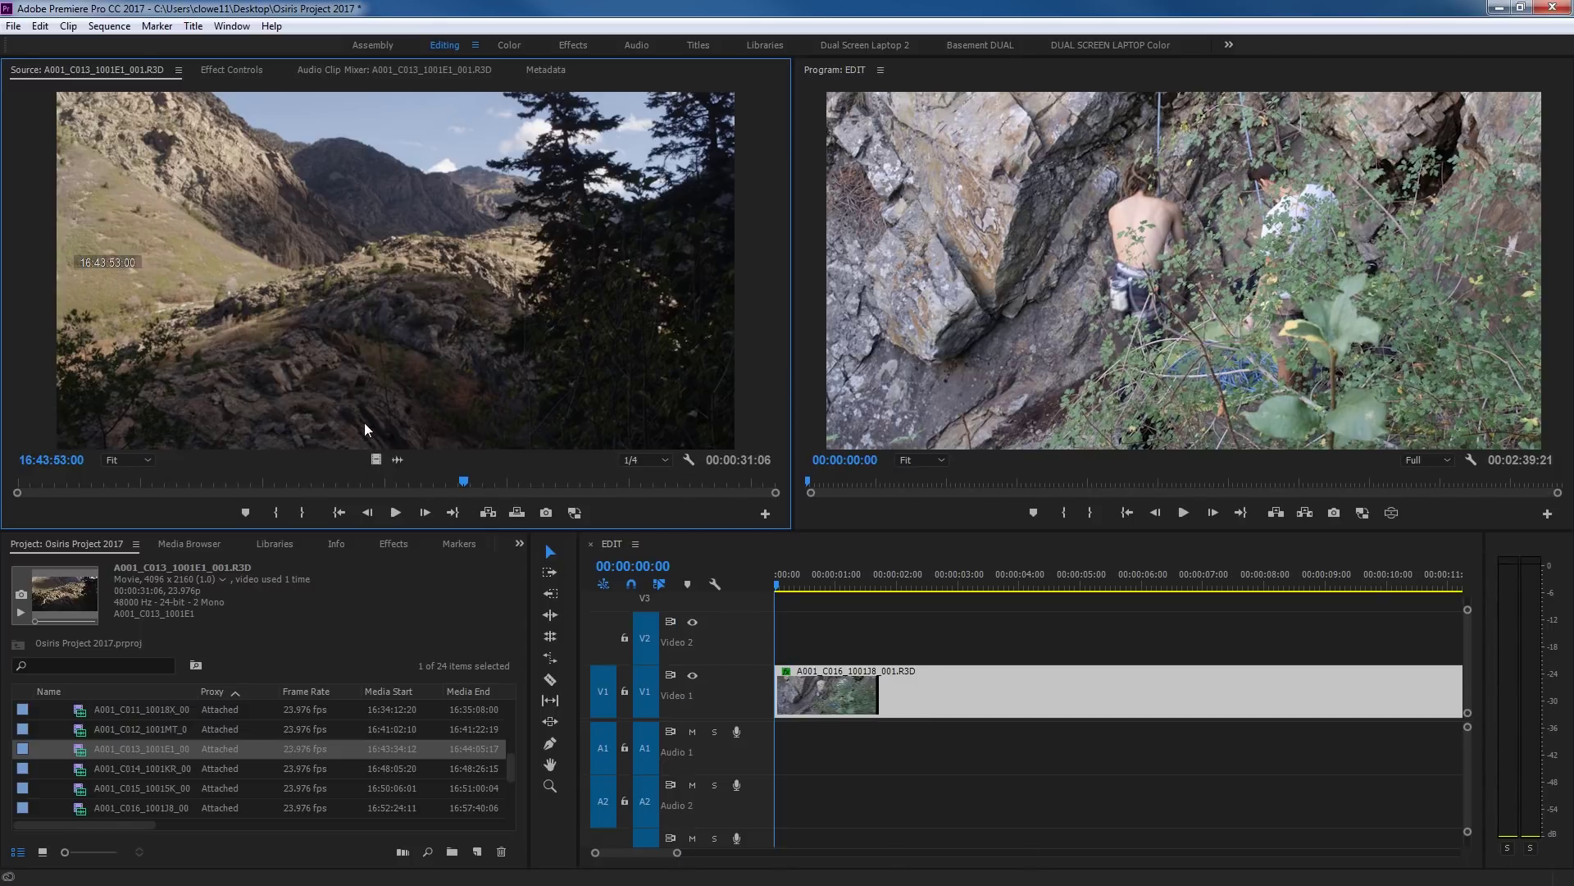
# - Look through the overlay setting options, then turn Overlays off again
pyautogui.click(690, 459)
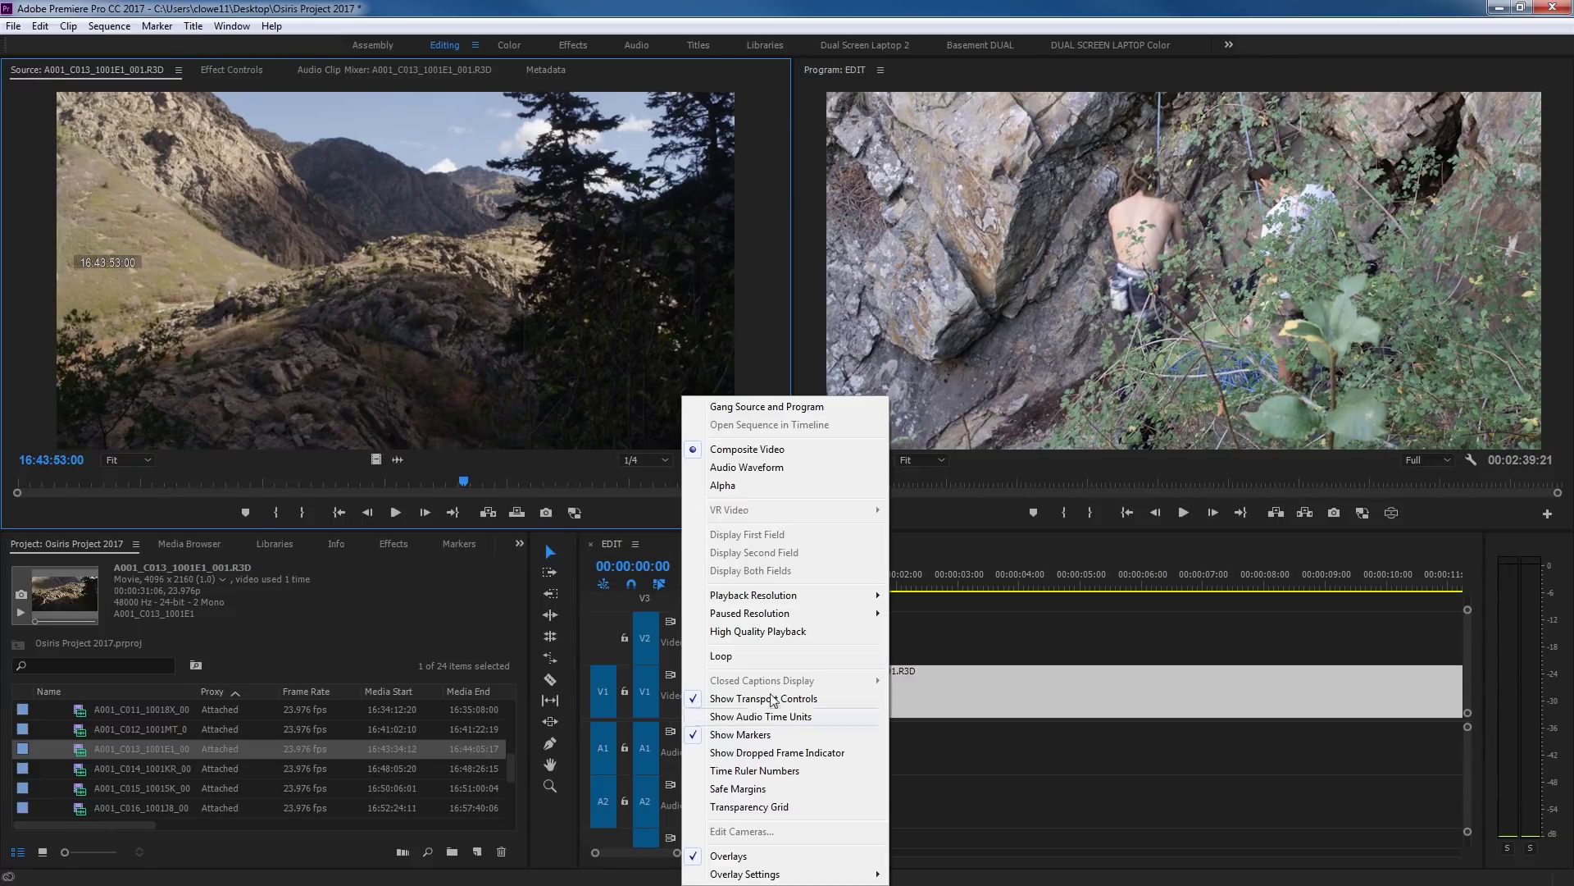
pyautogui.moveTo(777, 874)
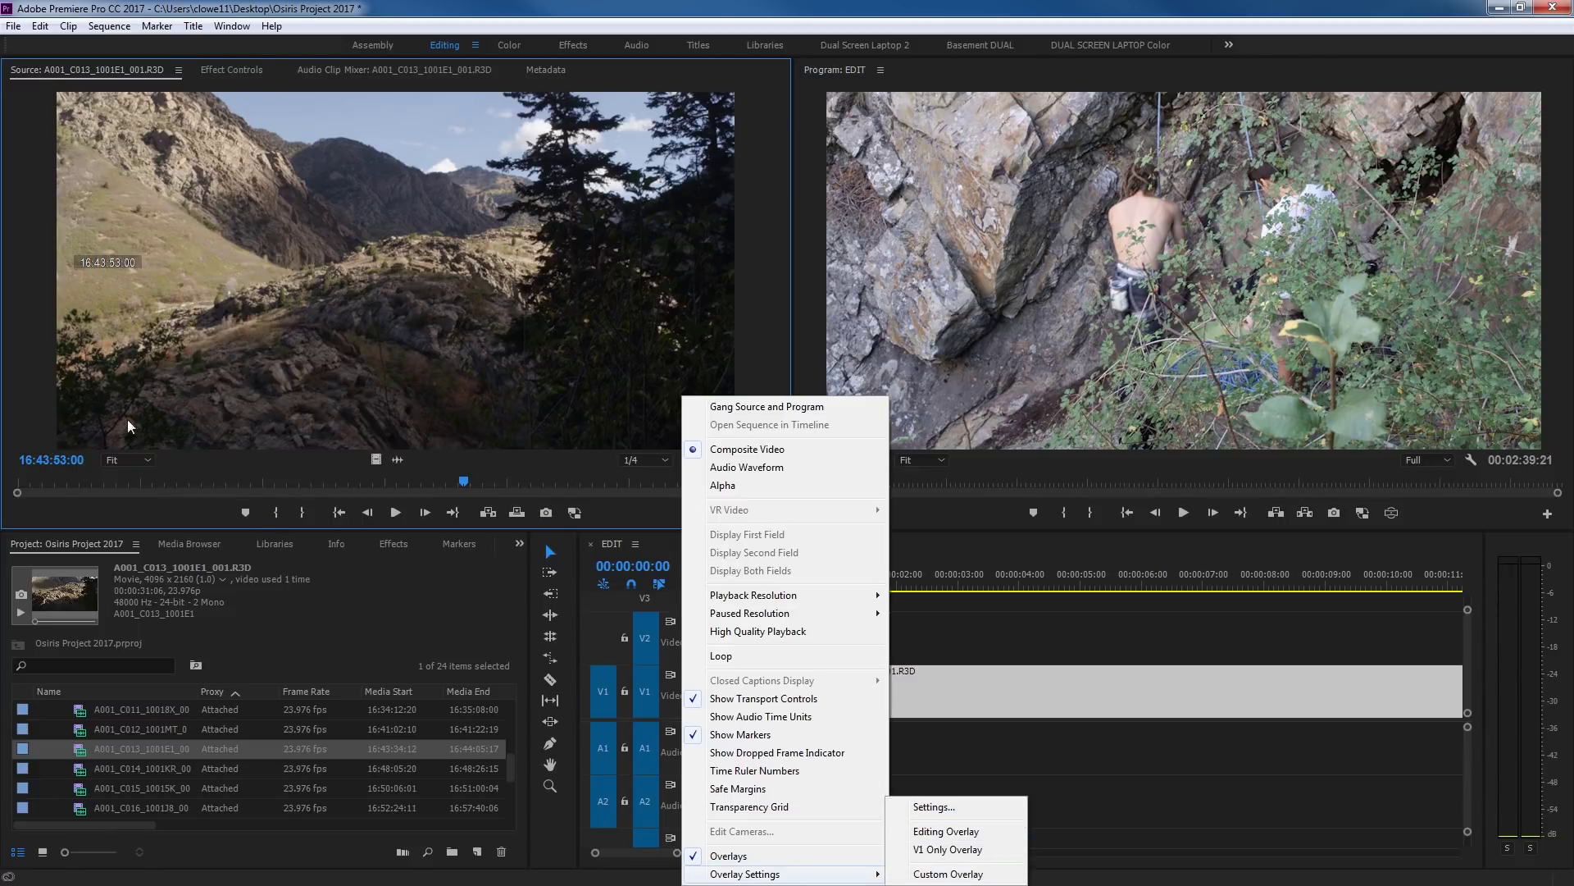
pyautogui.click(465, 332)
pyautogui.click(690, 459)
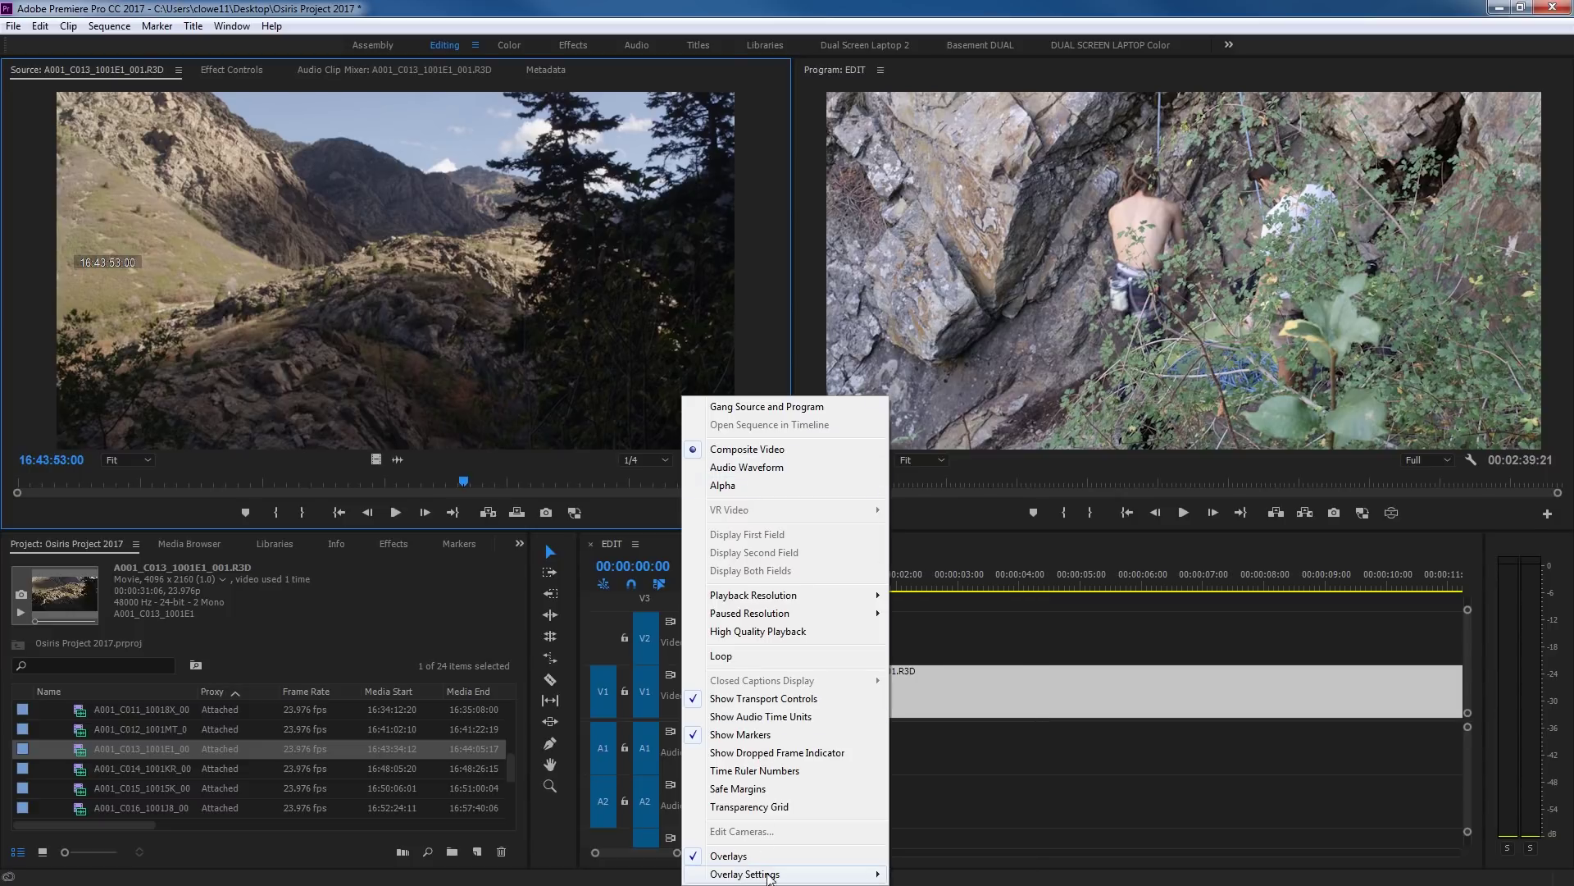
pyautogui.click(771, 857)
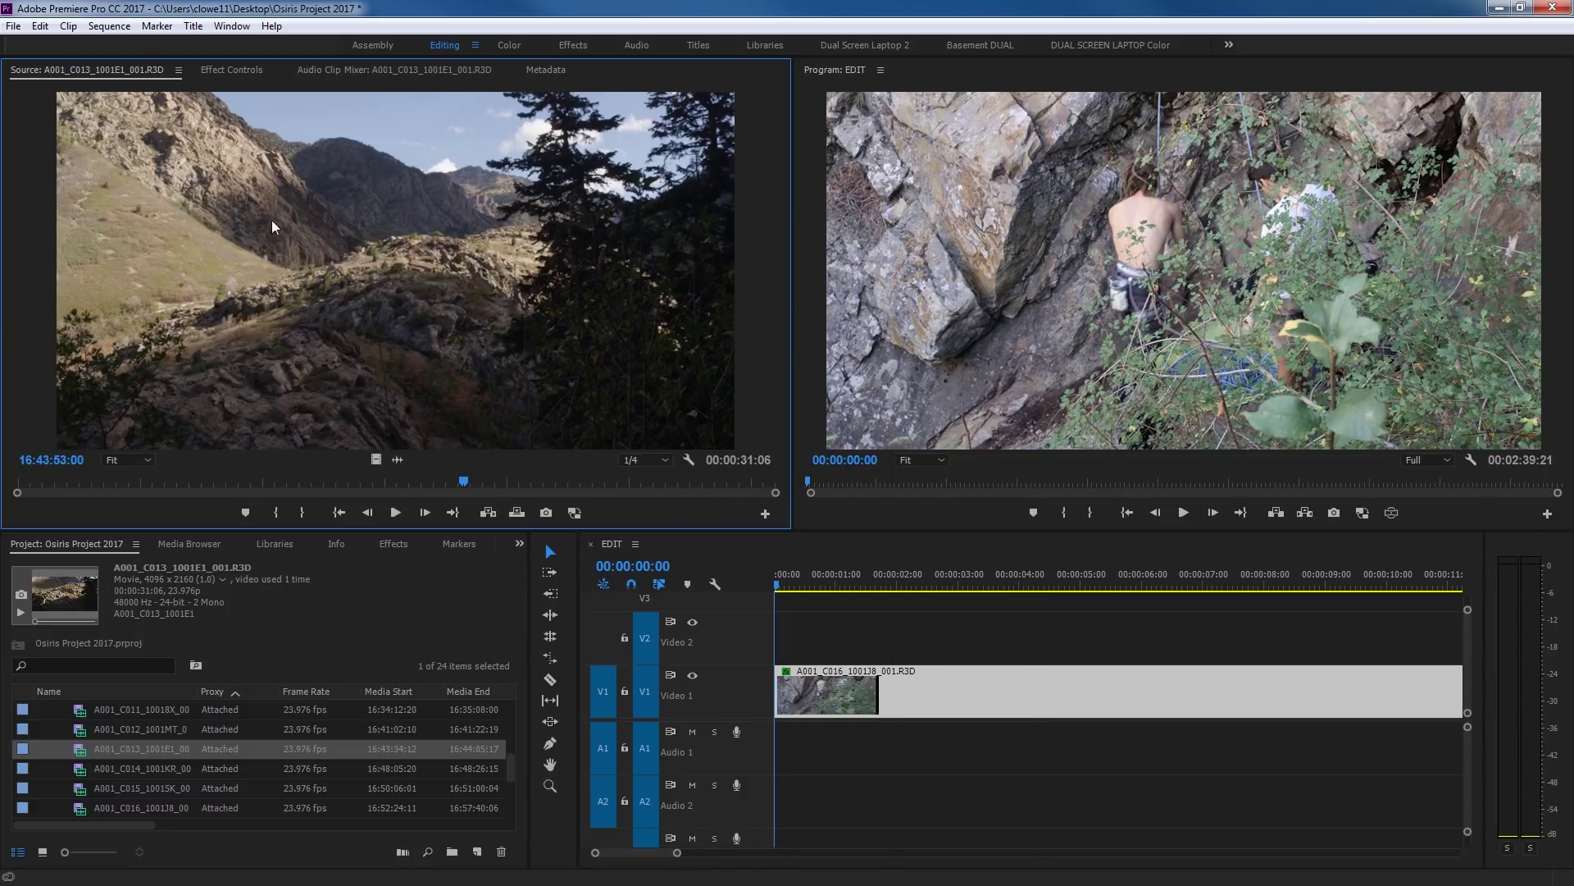
pyautogui.click(178, 71)
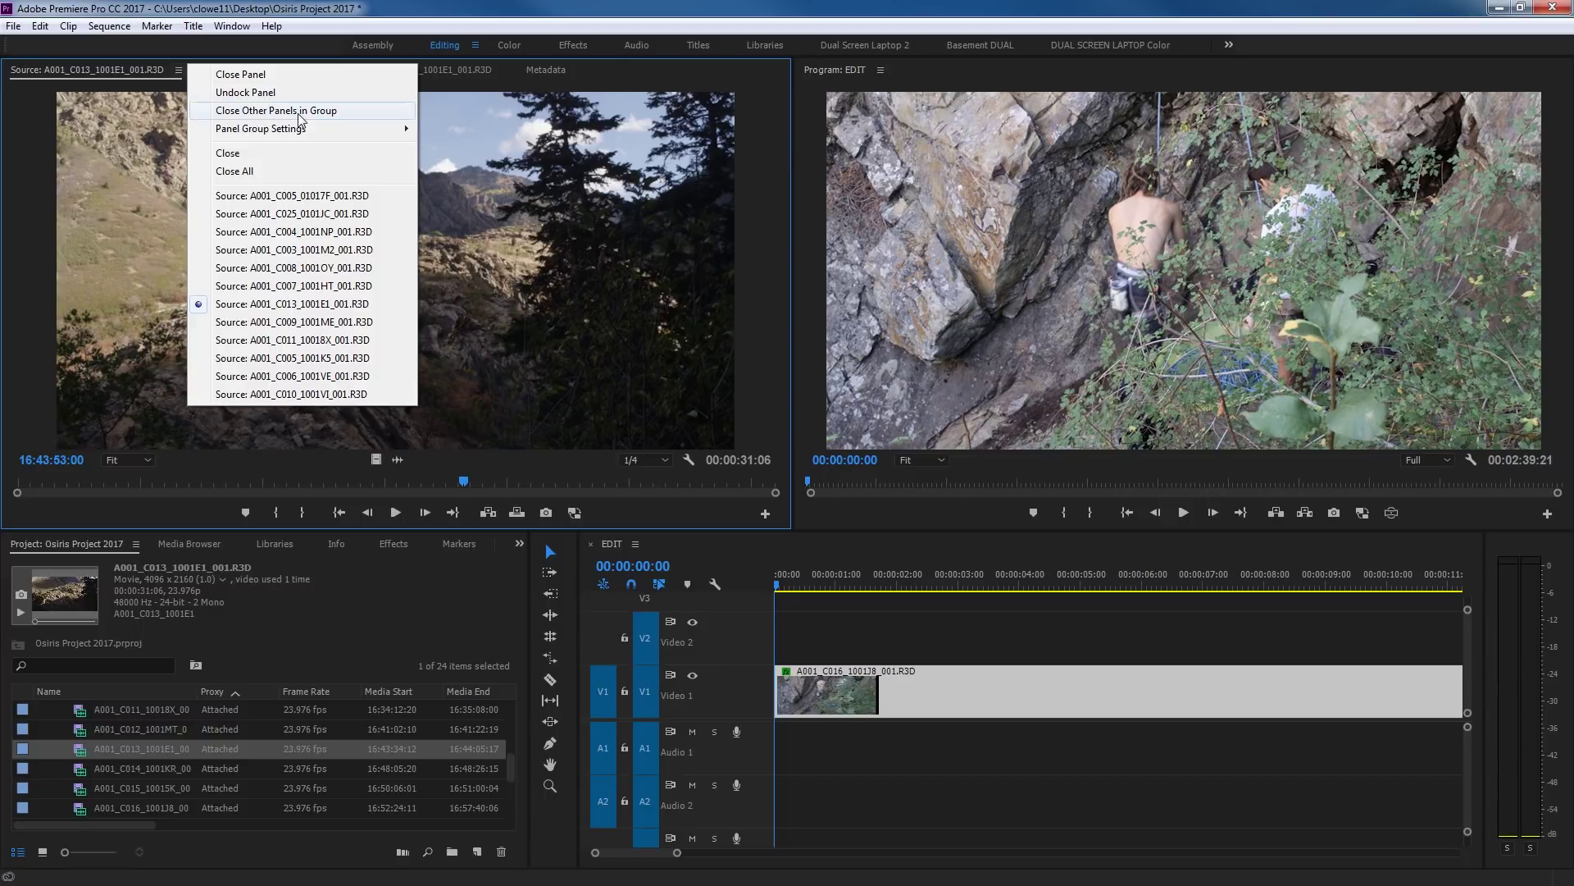
pyautogui.click(161, 95)
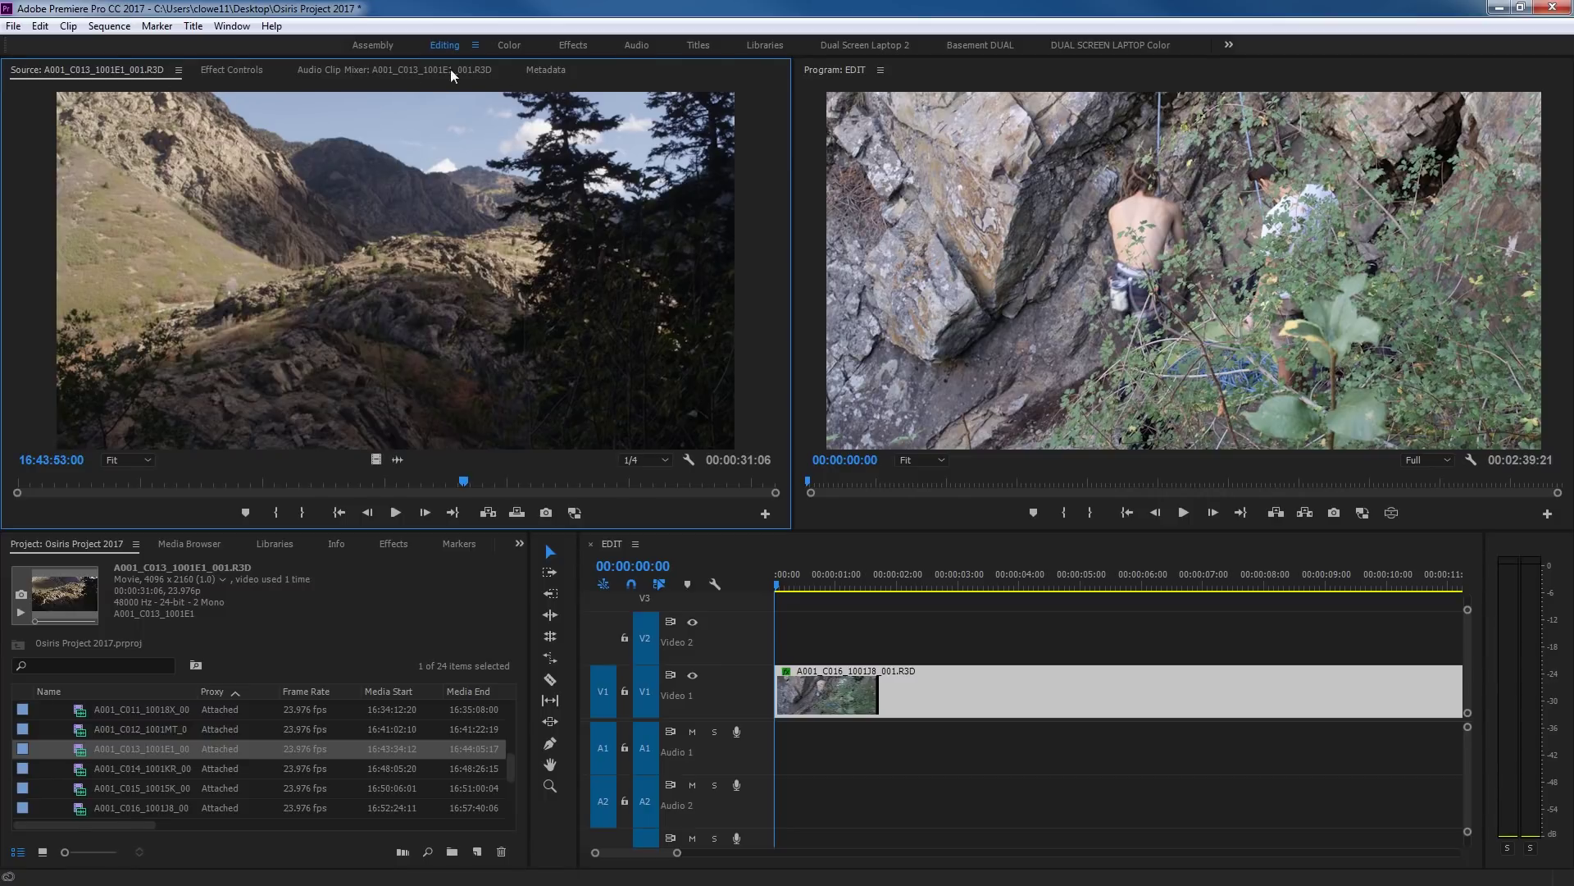
pyautogui.click(240, 68)
pyautogui.click(311, 71)
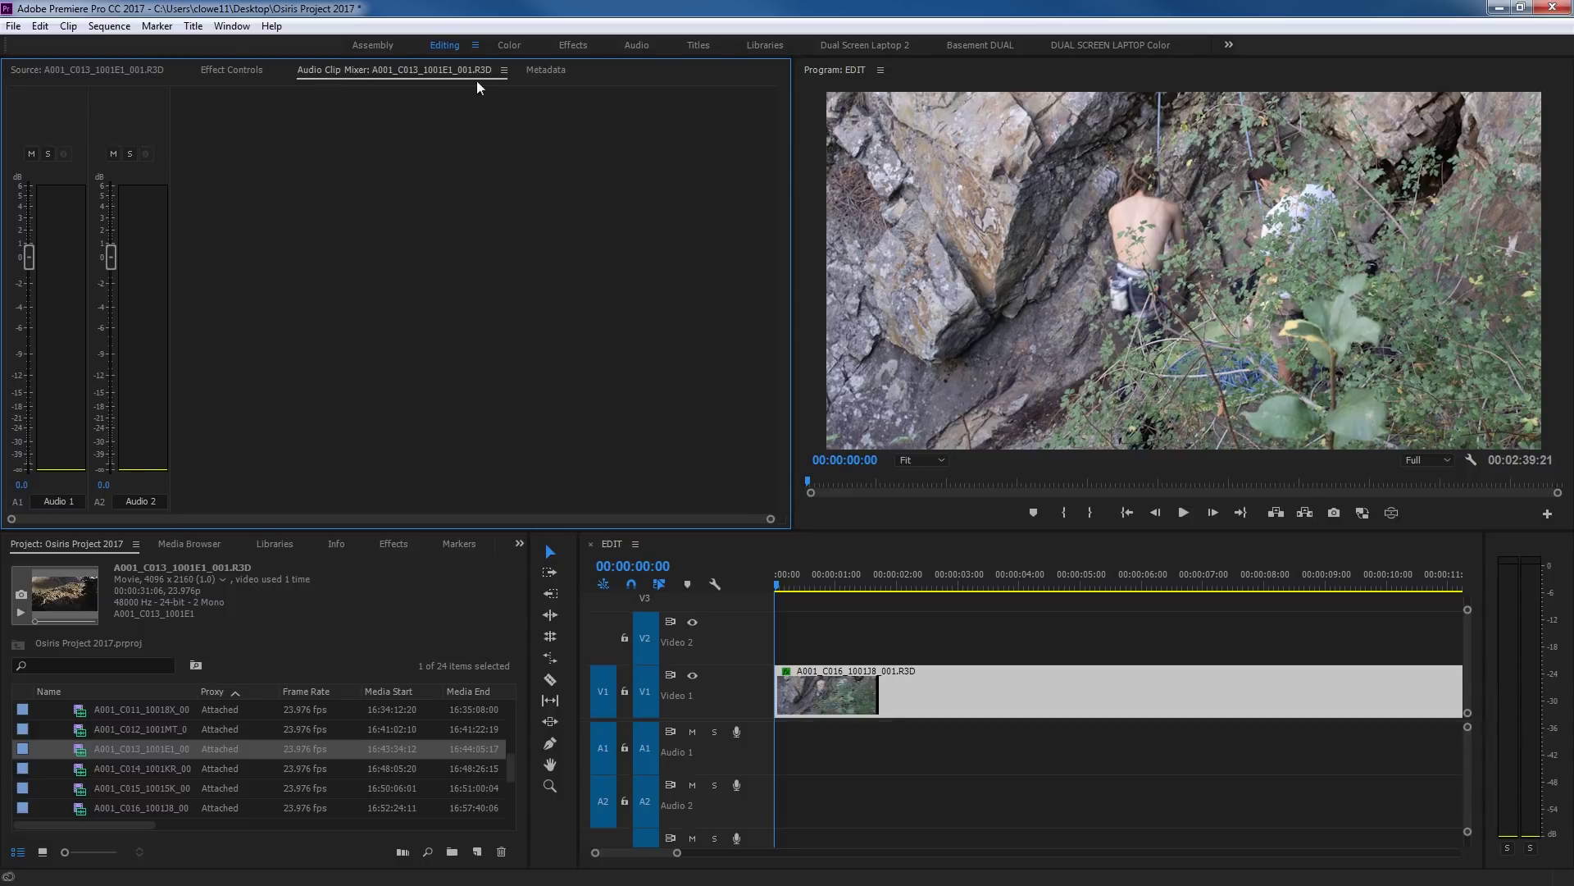
pyautogui.click(544, 72)
pyautogui.click(113, 70)
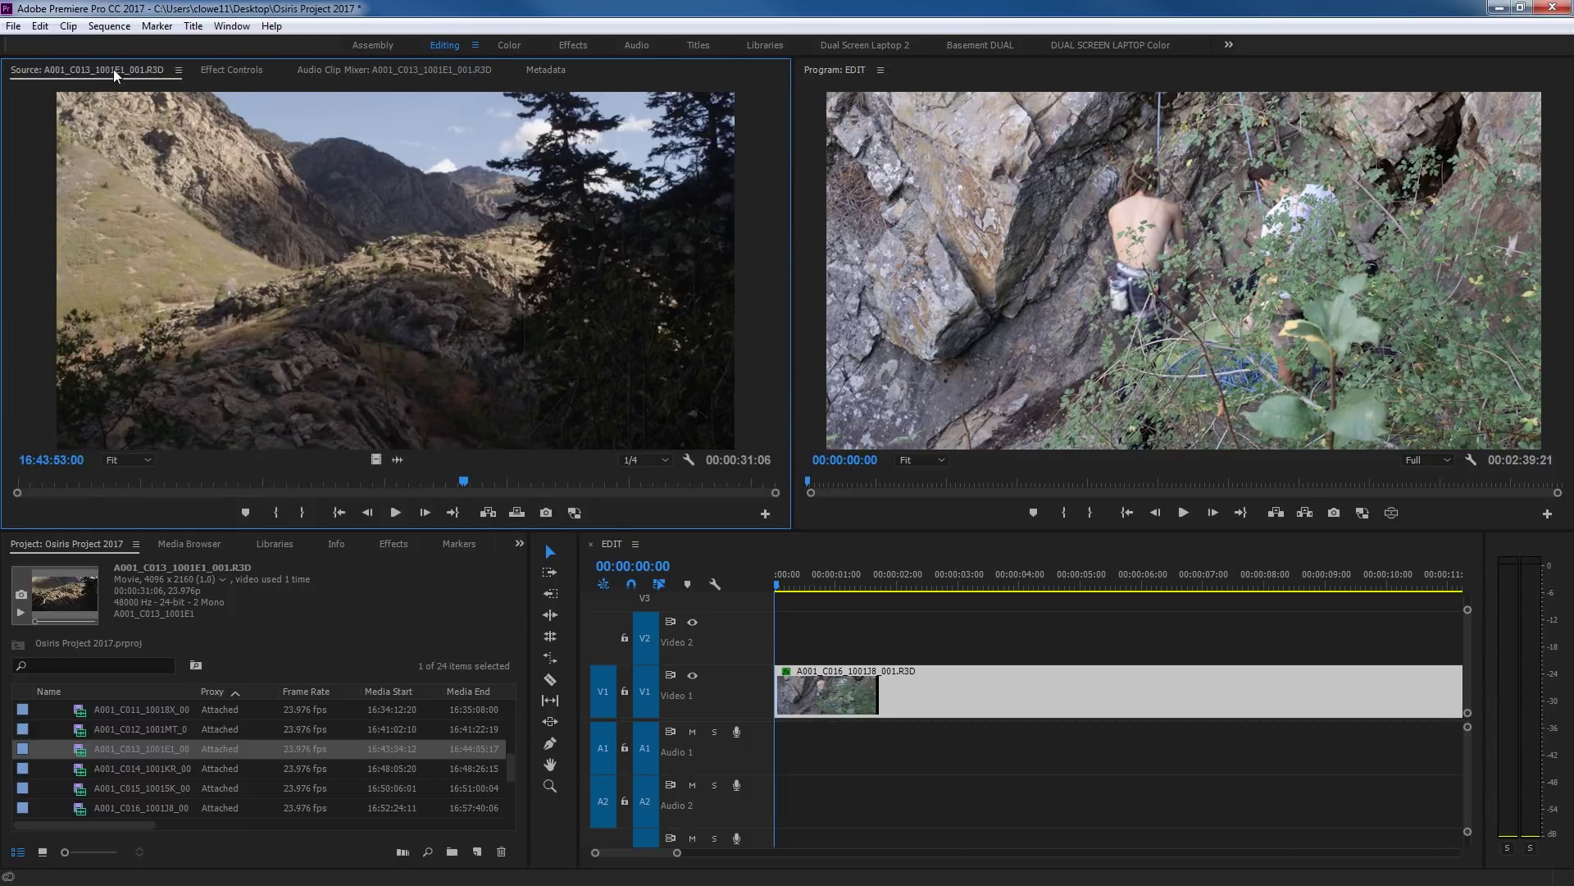